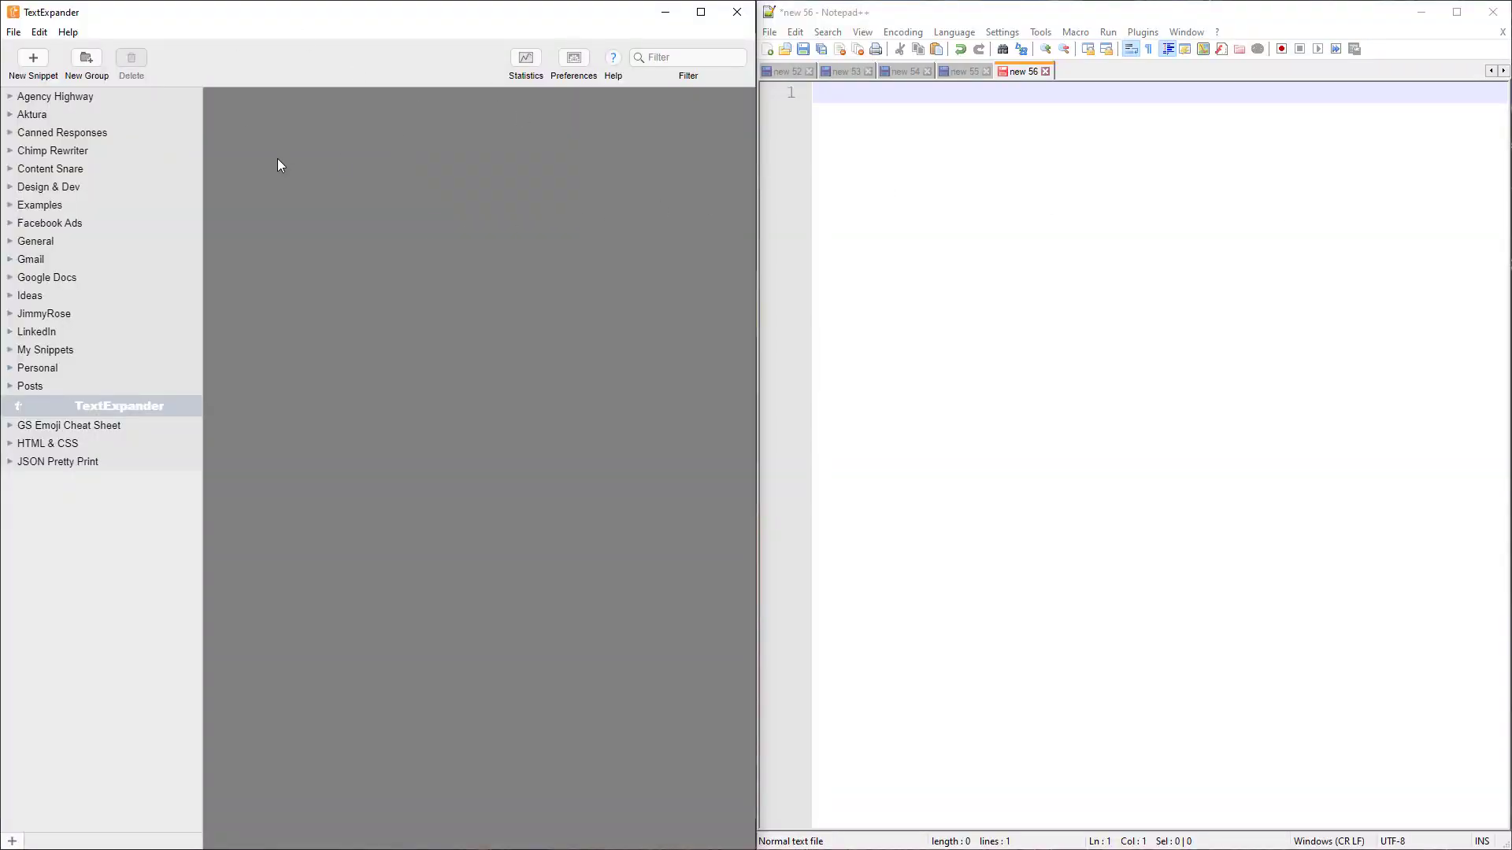
Pad the new 56 Notepad++ document with 27 blank lines and put the cursor on line 8
click(1061, 206)
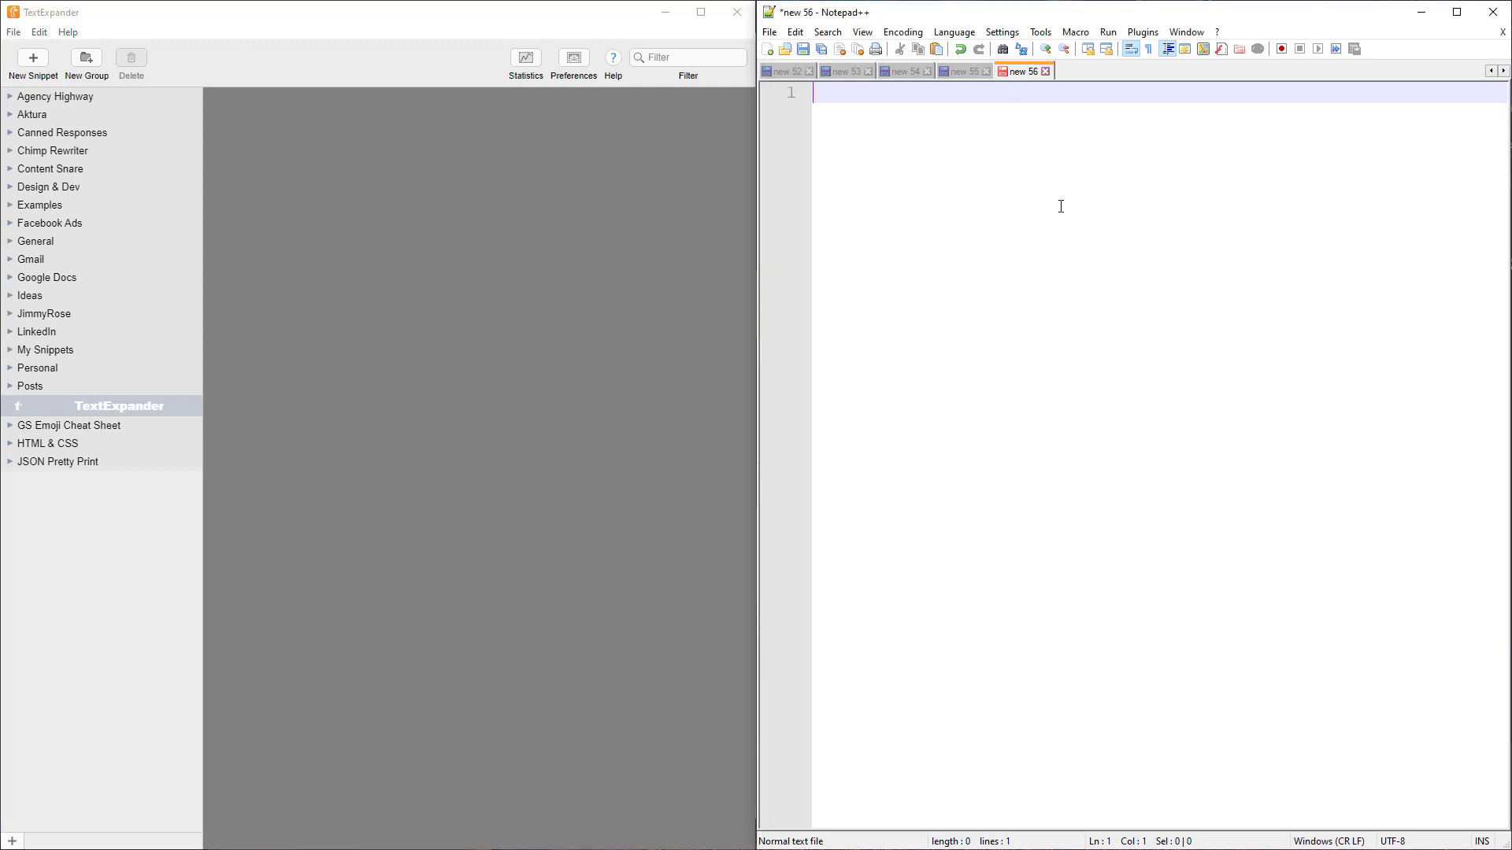
key(Return)
key(Return)
key(Return)
key(Return)
key(Return)
key(Return)
key(Return)
key(Return)
key(Return)
key(Return)
key(Return)
key(Return)
key(Return)
key(Return)
key(Return)
key(Return)
key(Return)
key(Return)
key(Return)
key(Return)
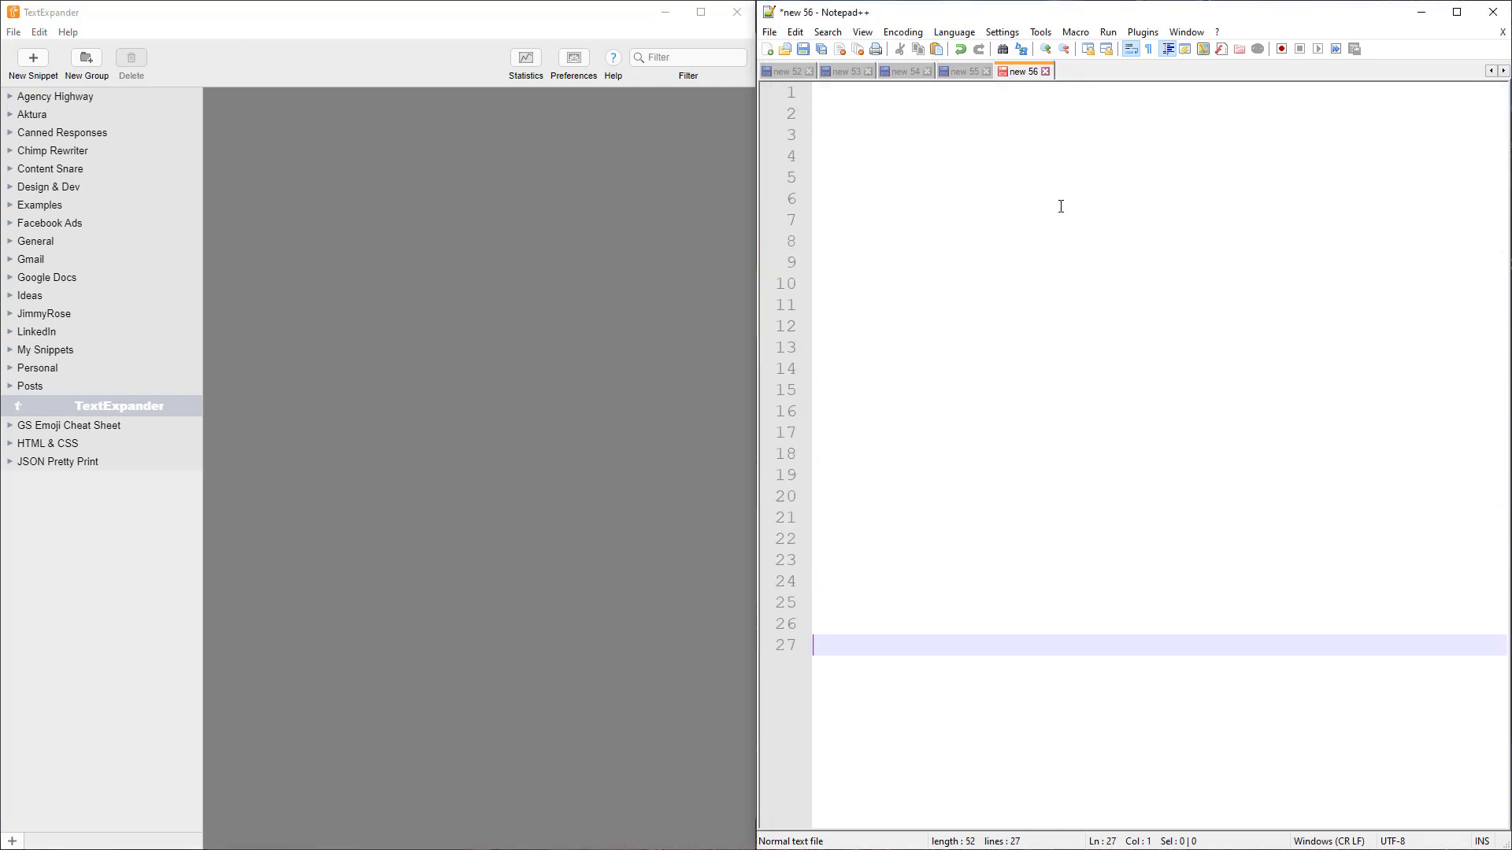
click(848, 246)
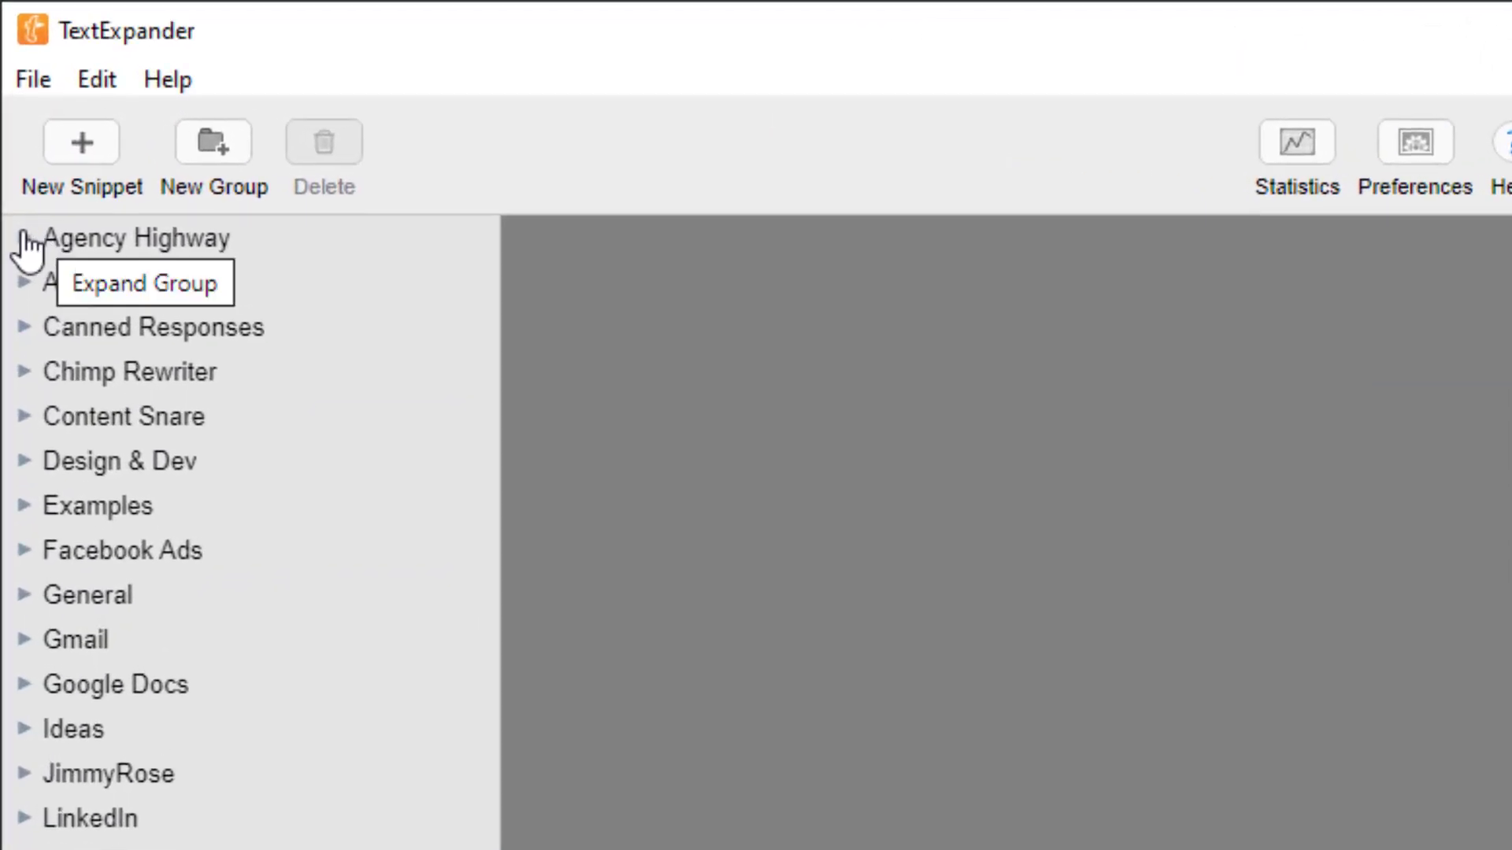
Expand the Agency Highway group and check its "." prefix in Group Settings
click(25, 239)
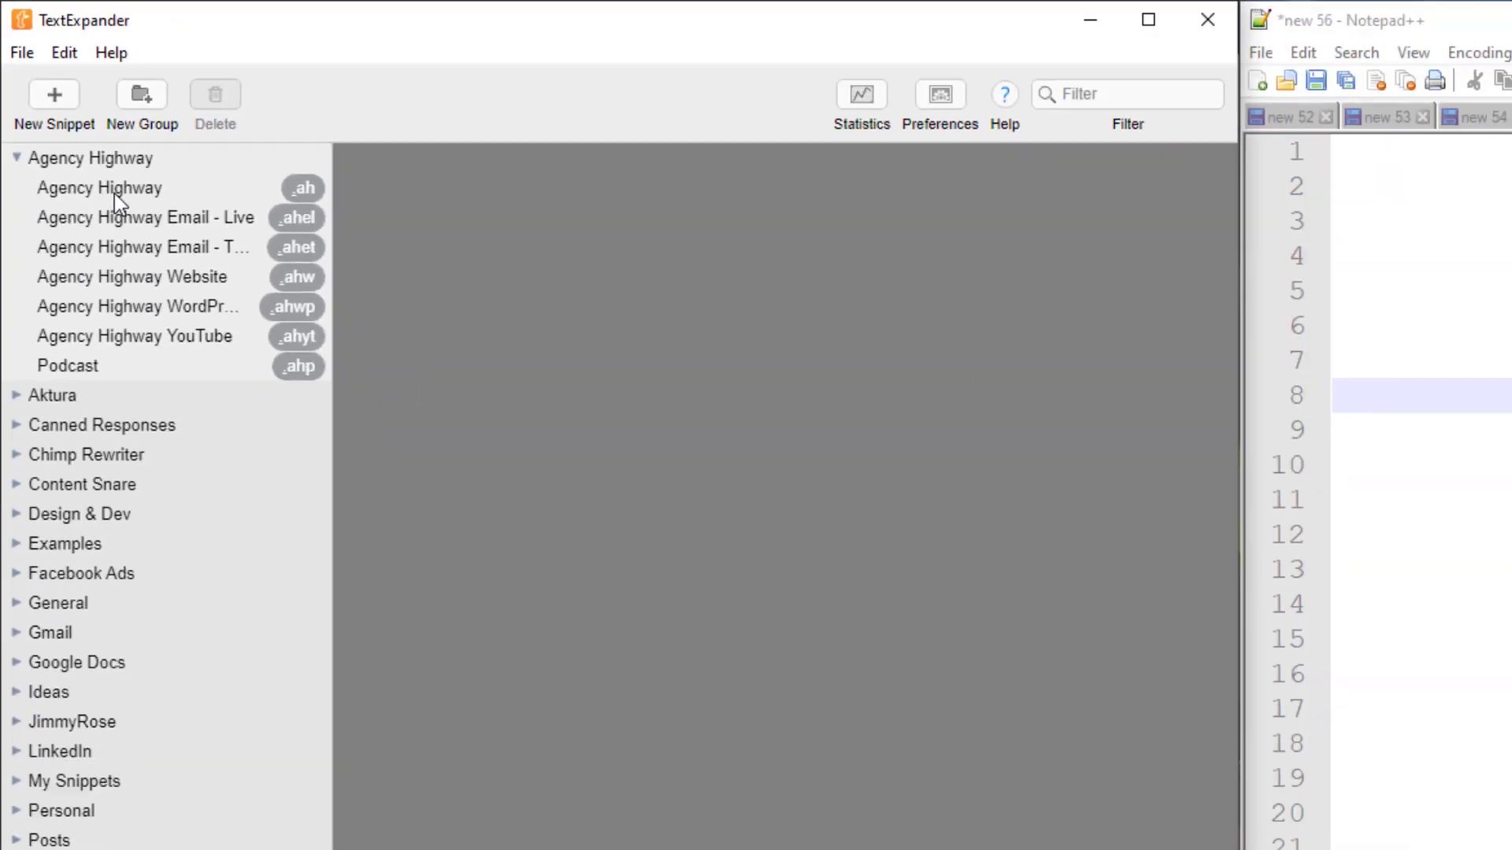
click(180, 237)
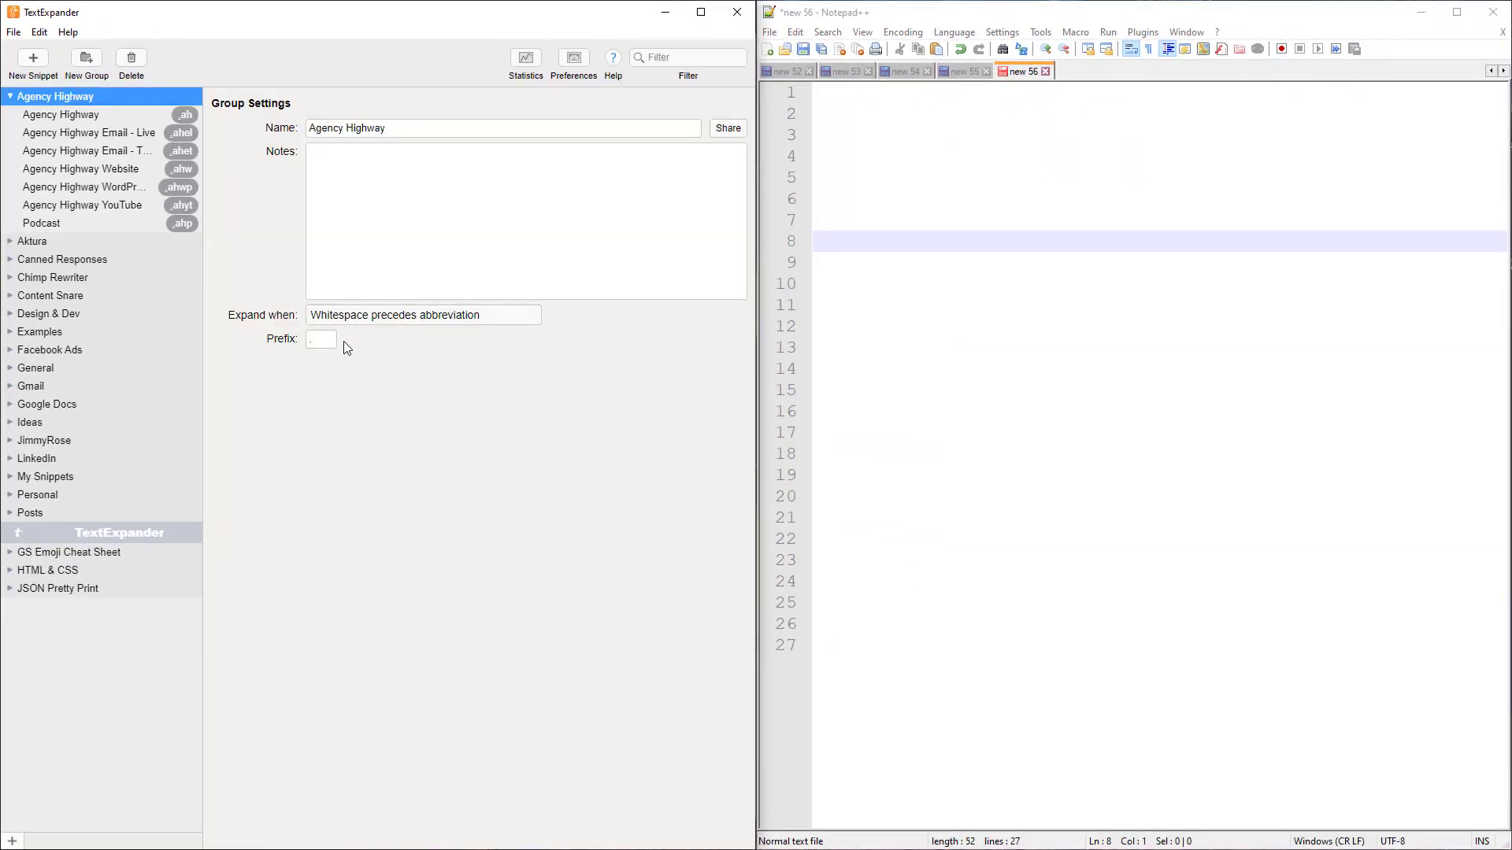
drag(324, 338, 308, 335)
click(320, 339)
Inspect the Agency Highway snippet's abbreviation "ah" and its "Agency Highway" content
click(112, 115)
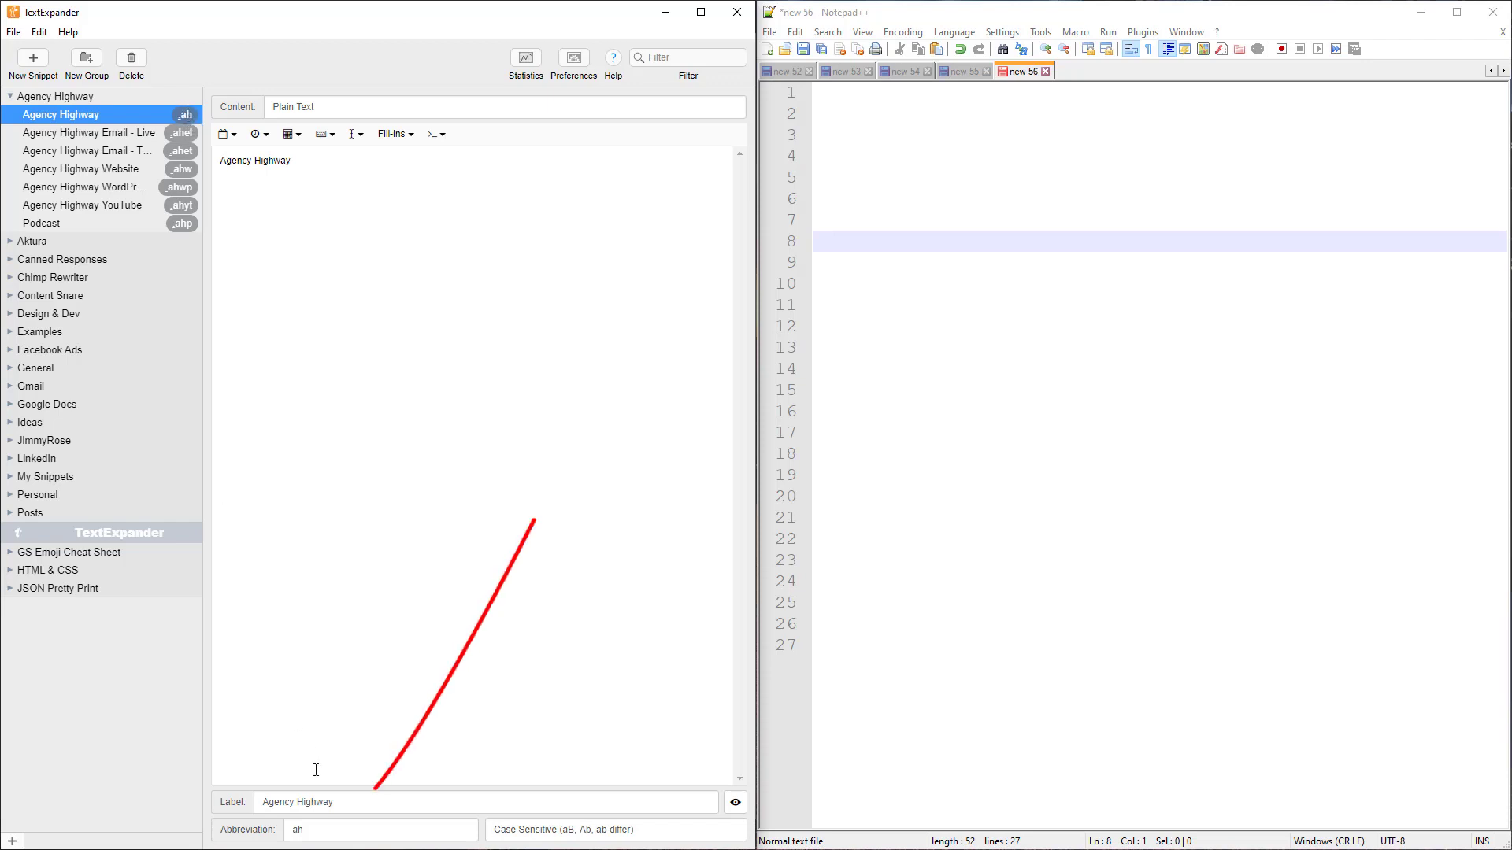
double_click(302, 831)
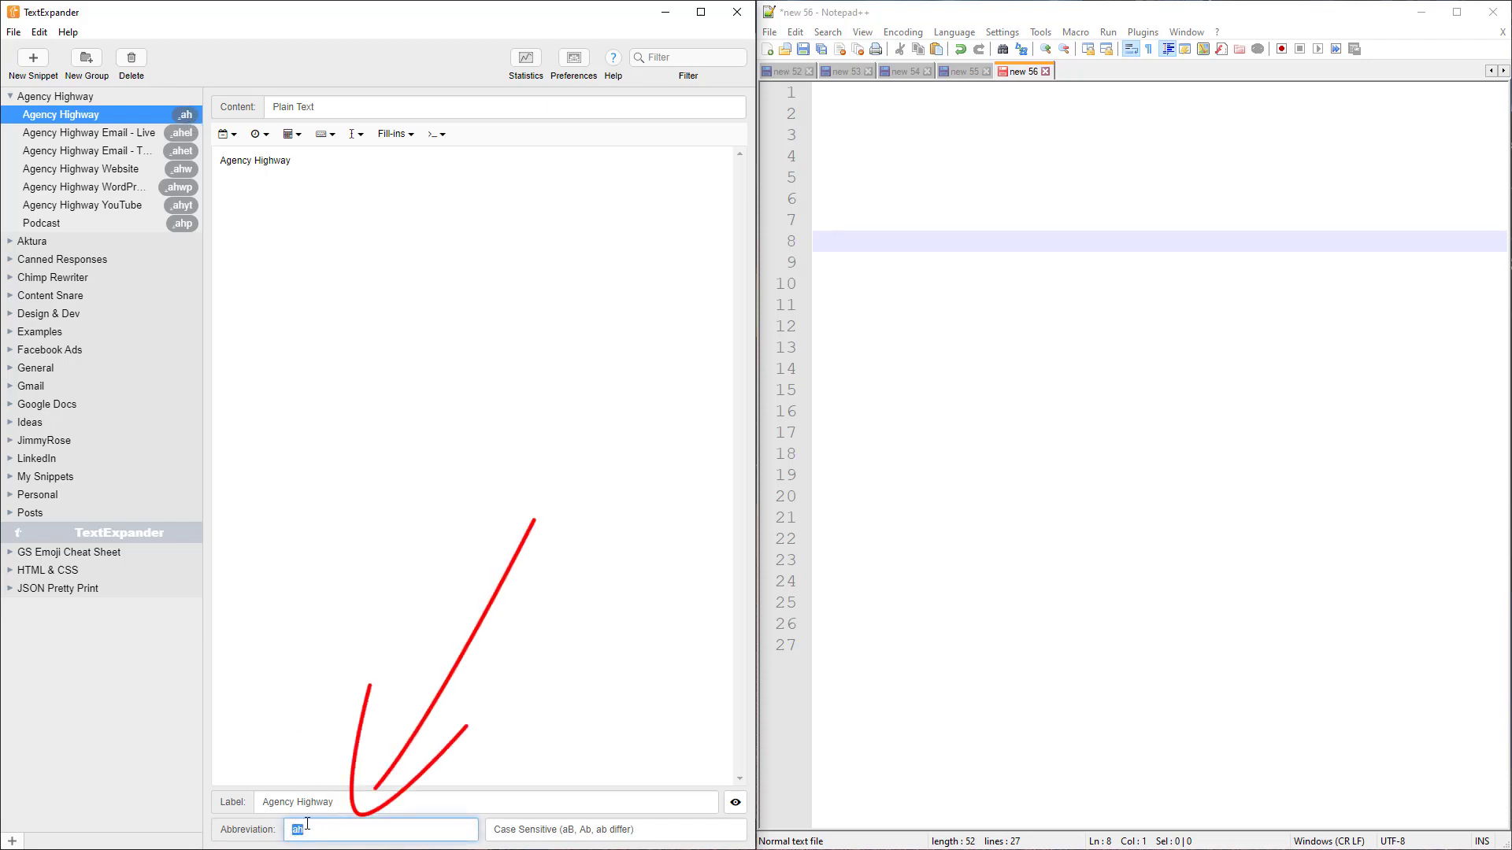
click(315, 831)
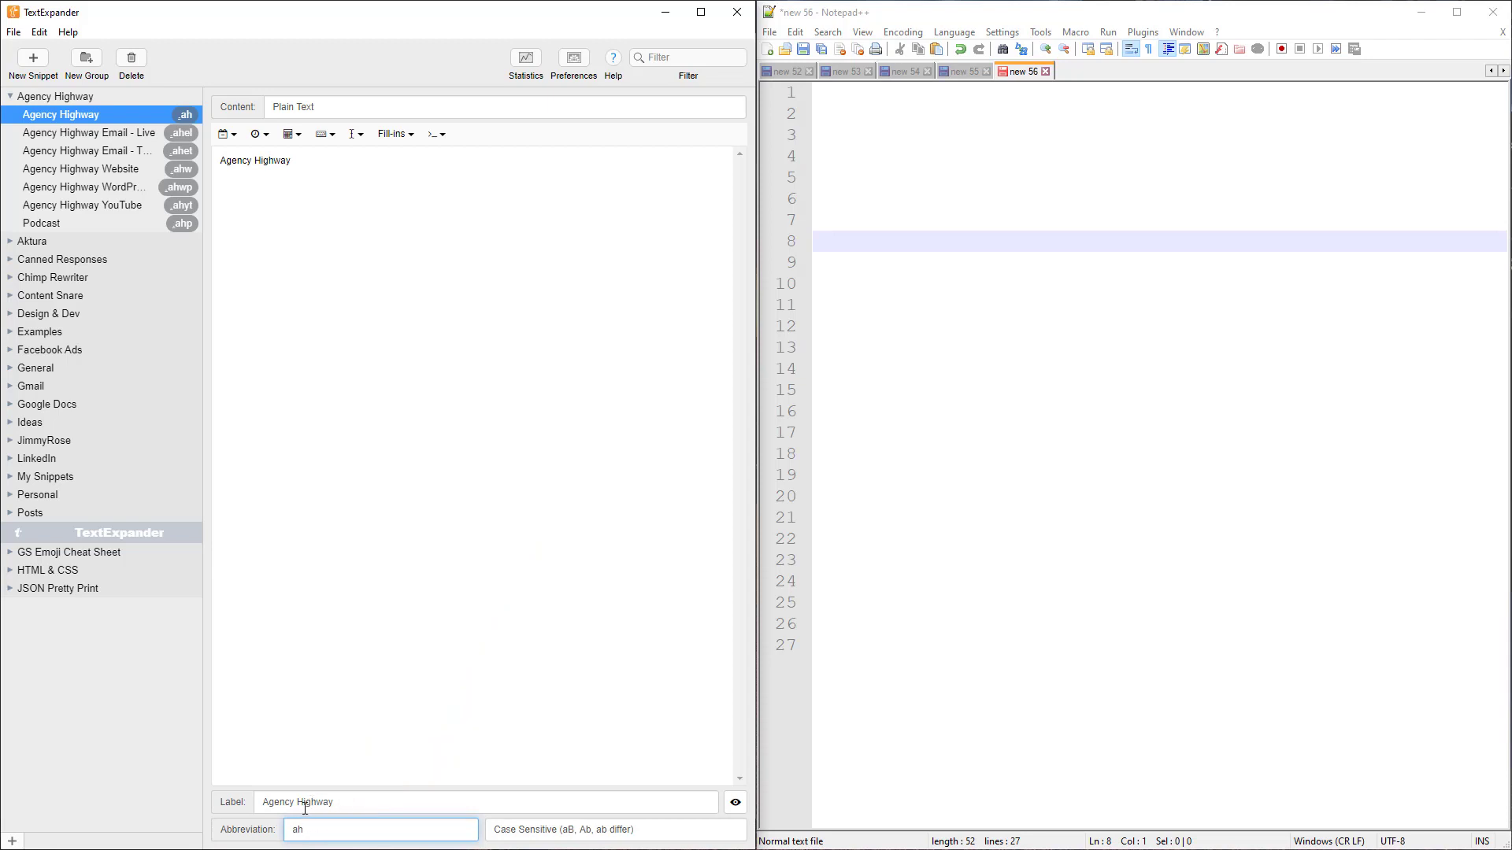
key(shift+Tab)
click(319, 385)
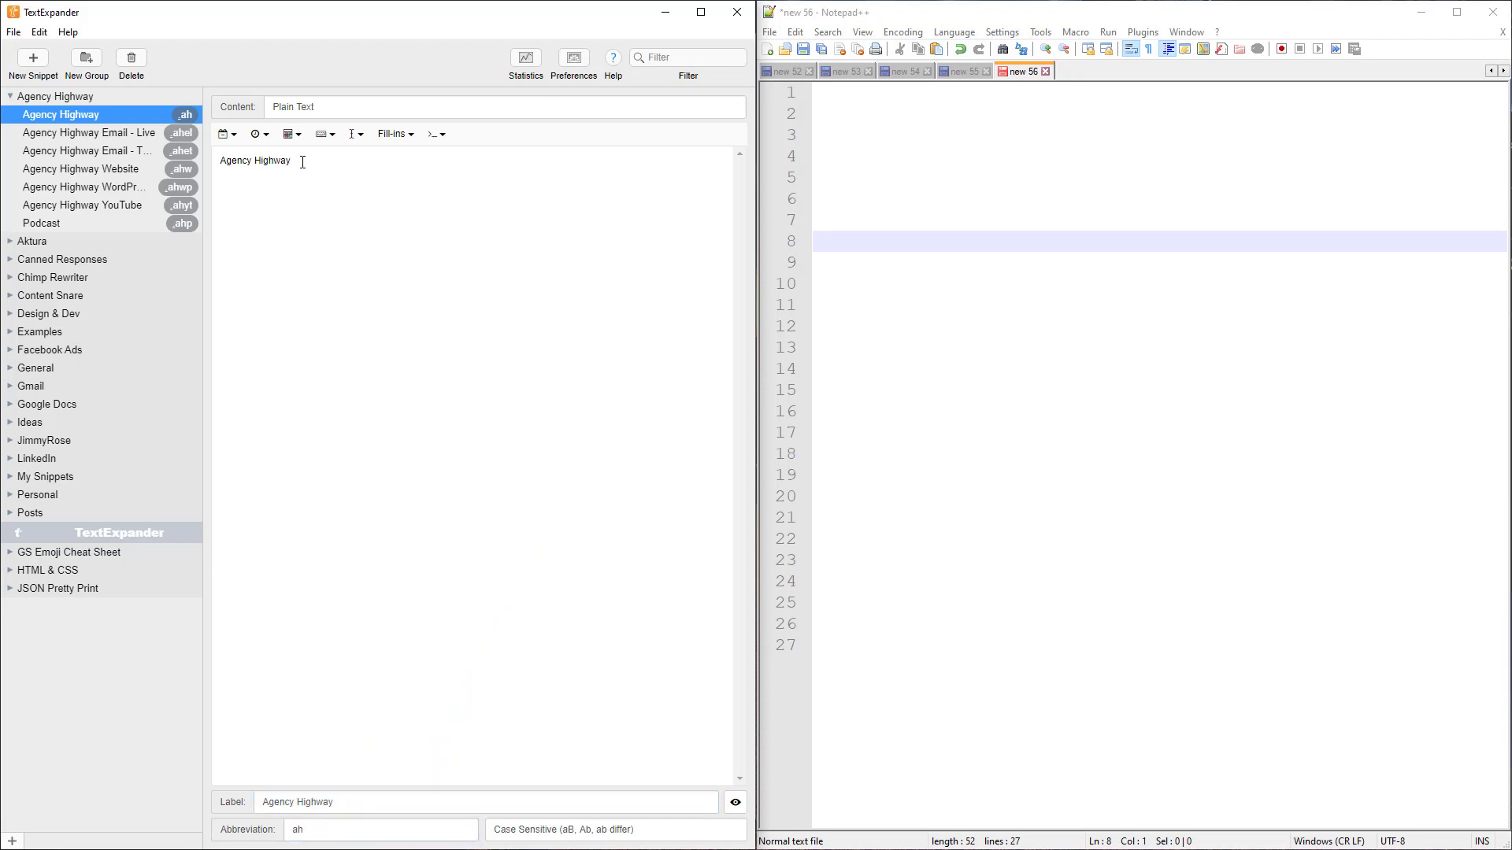
drag(303, 162, 216, 158)
Expand .ah into "Agency Highway" on line 4 of the Notepad++ document
click(848, 155)
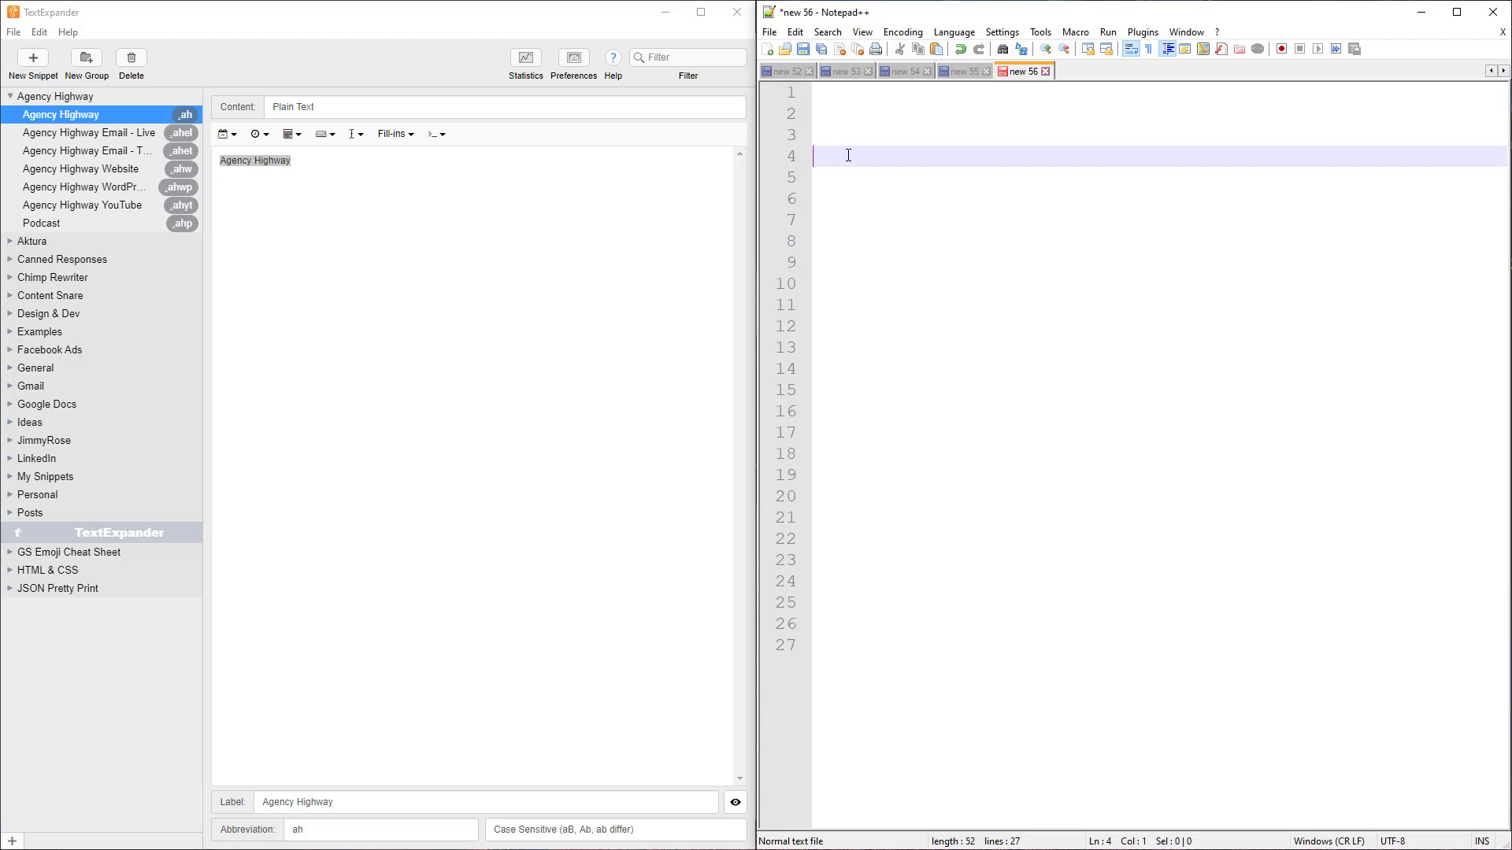
text(.ah)
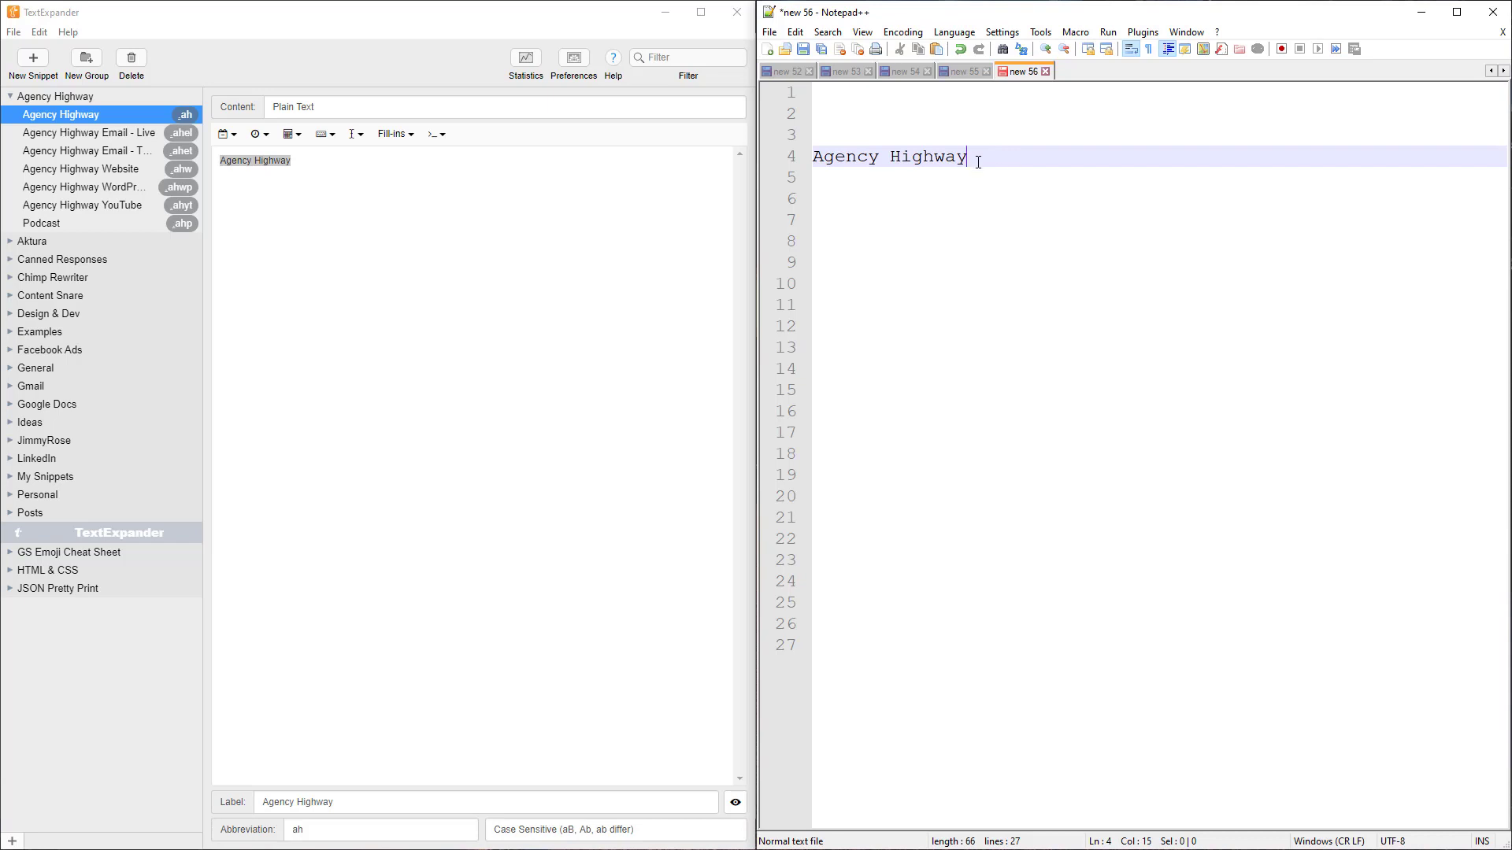
drag(975, 155, 813, 157)
click(1070, 226)
click(982, 155)
key(Return)
key(Return)
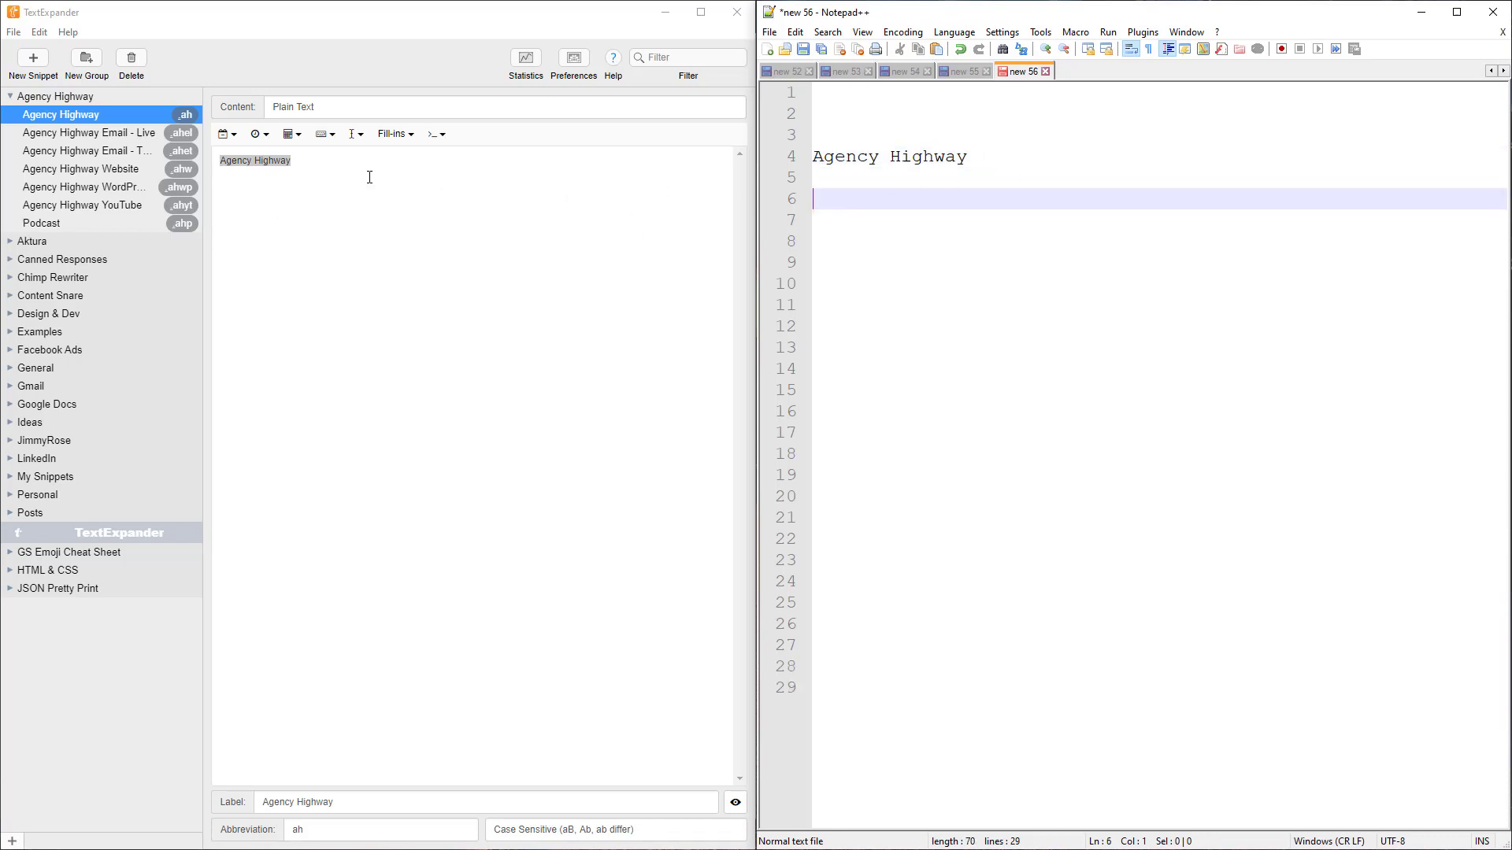
text(.ahw)
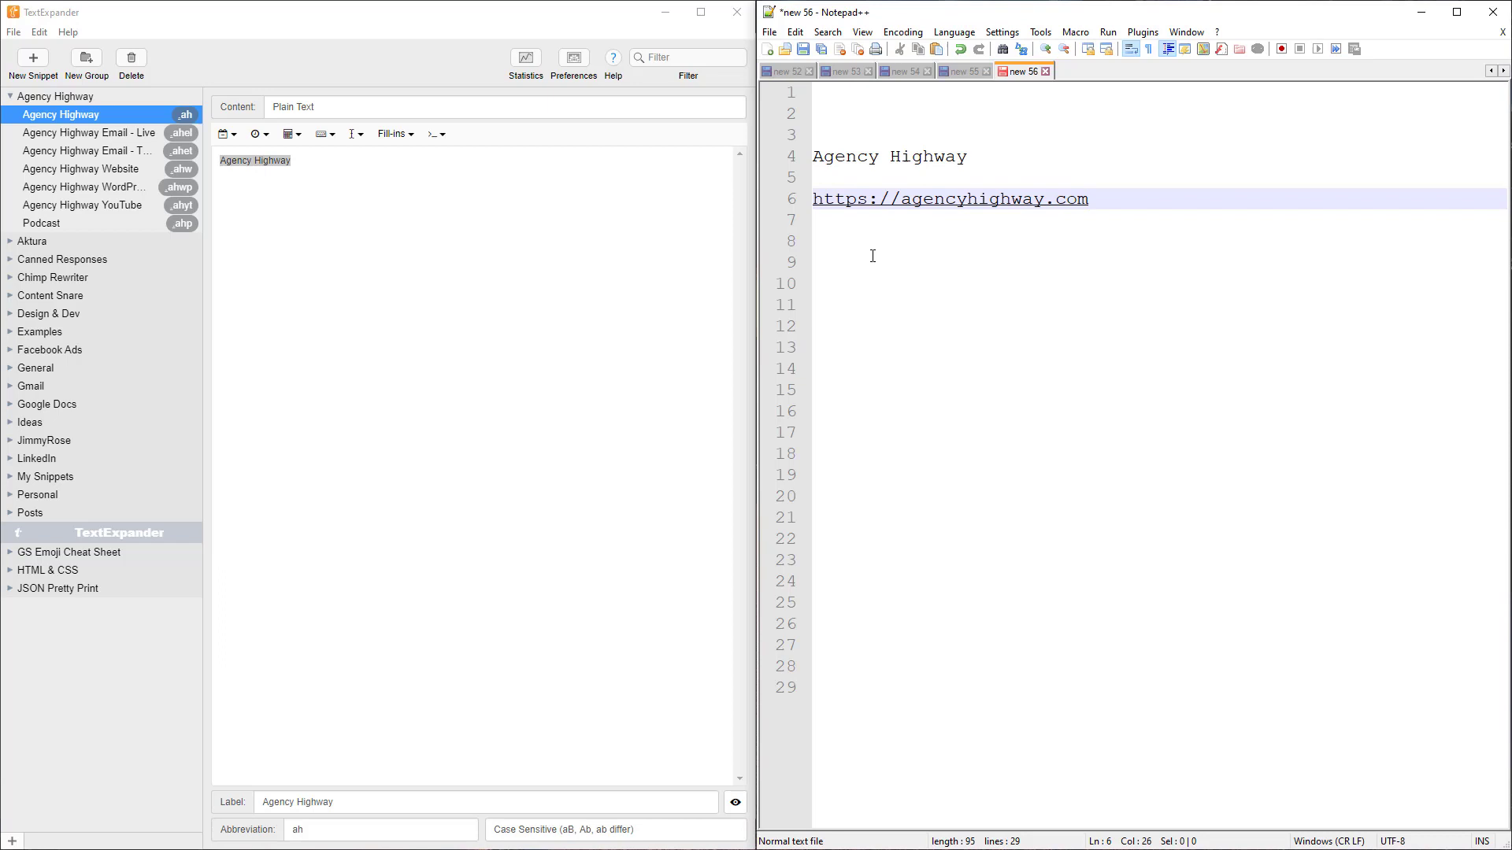
click(872, 256)
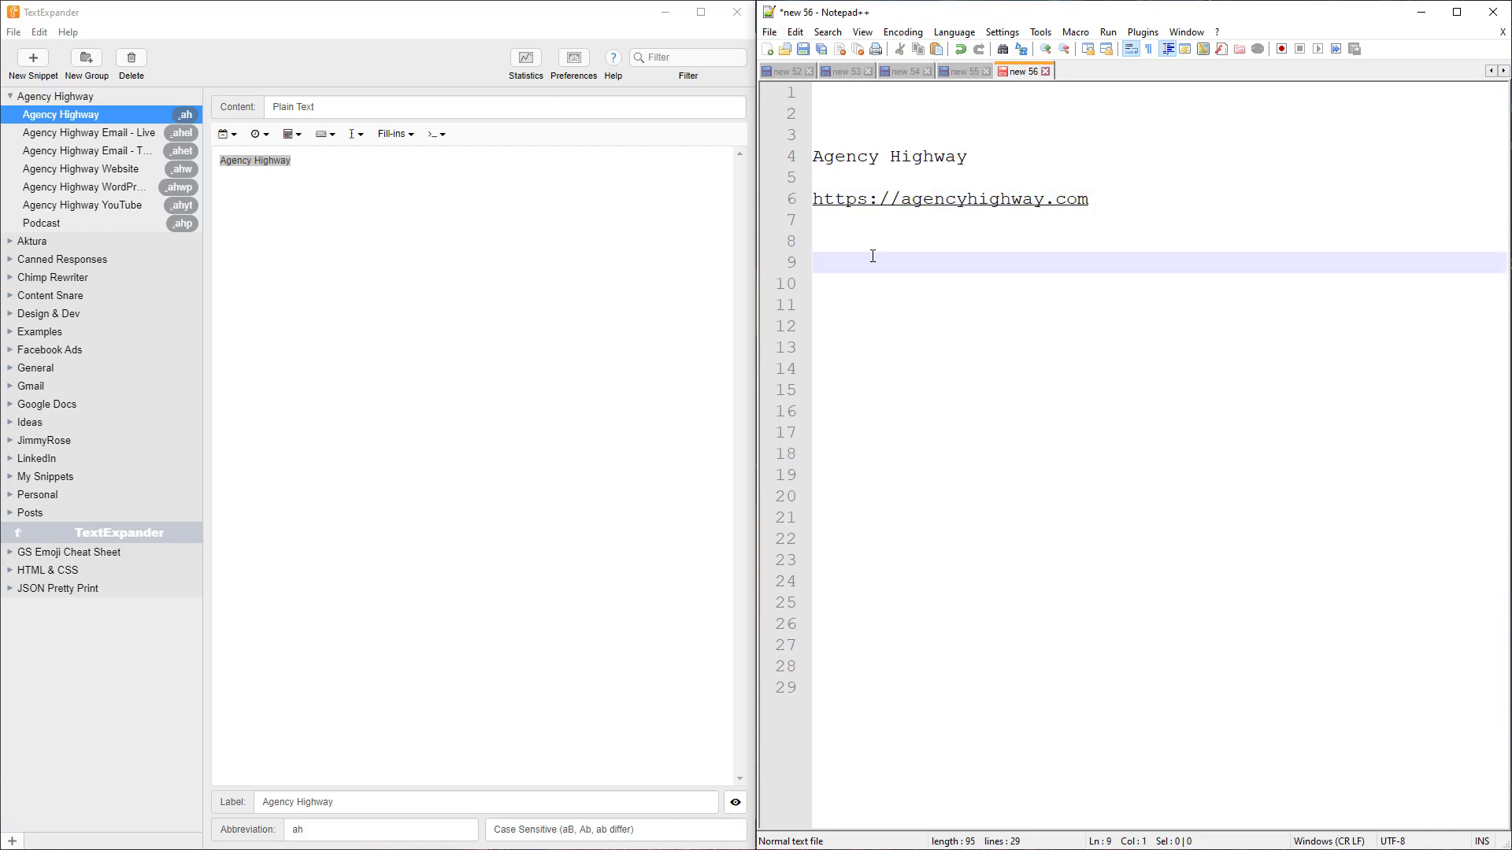
text(;)
Enter three e-mail addresses on lines 14–16, the last one expanded from .pe
key(Down)
key(Down)
key(Down)
click(475, 445)
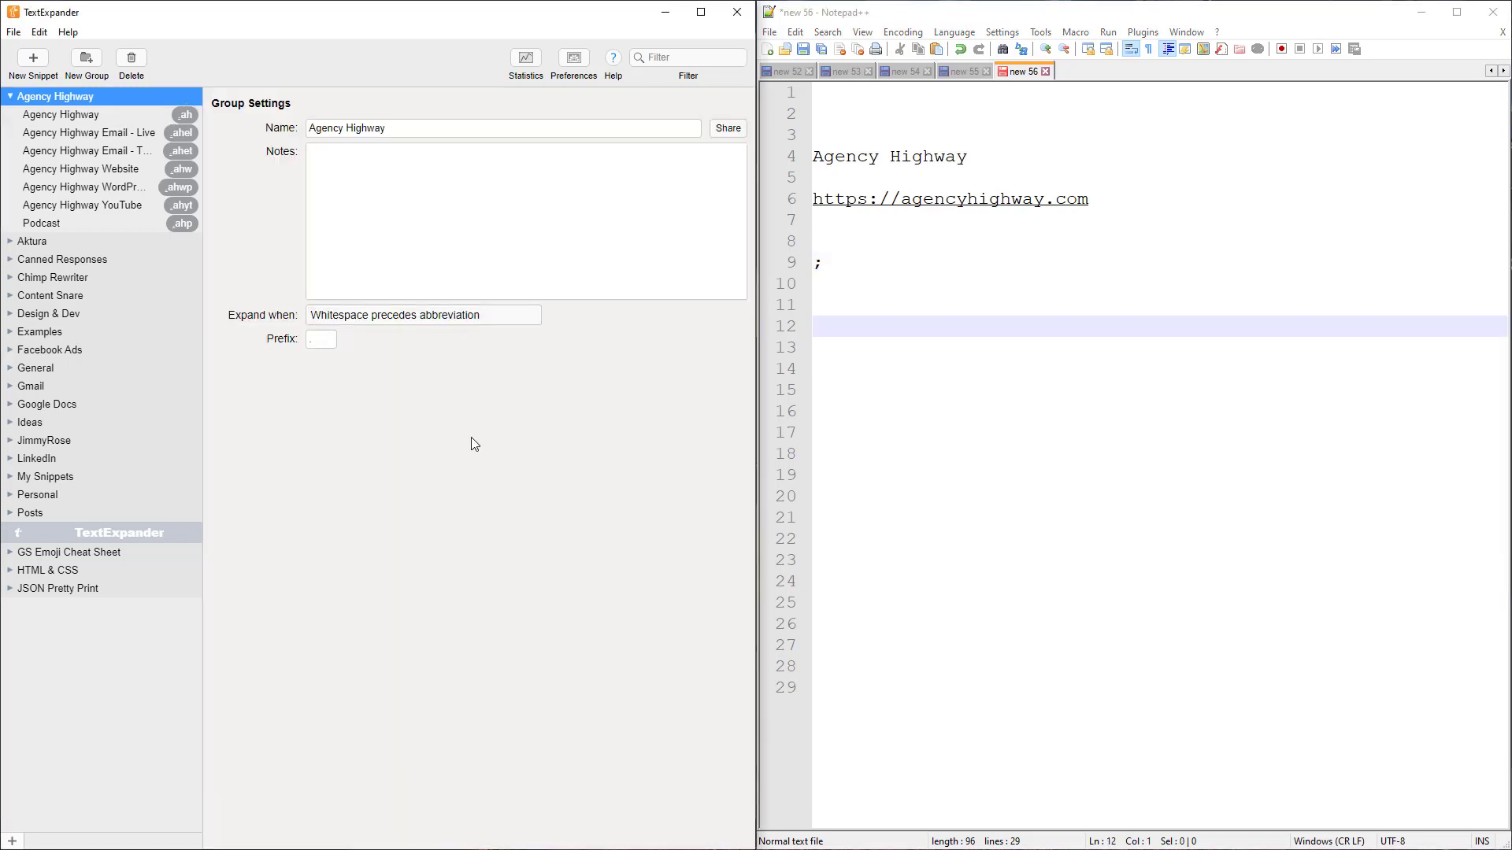
click(852, 330)
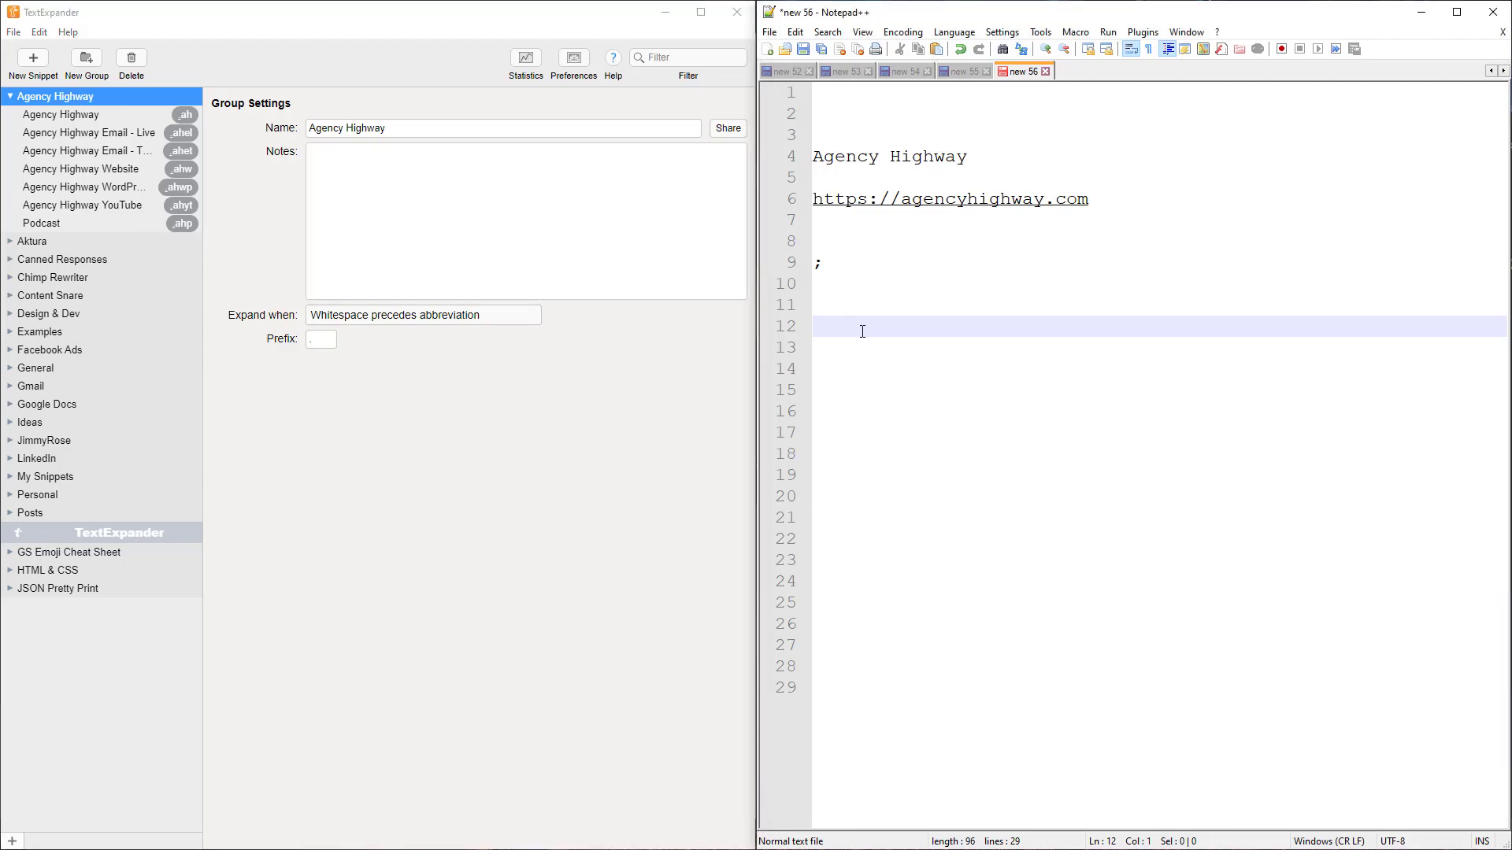
click(857, 370)
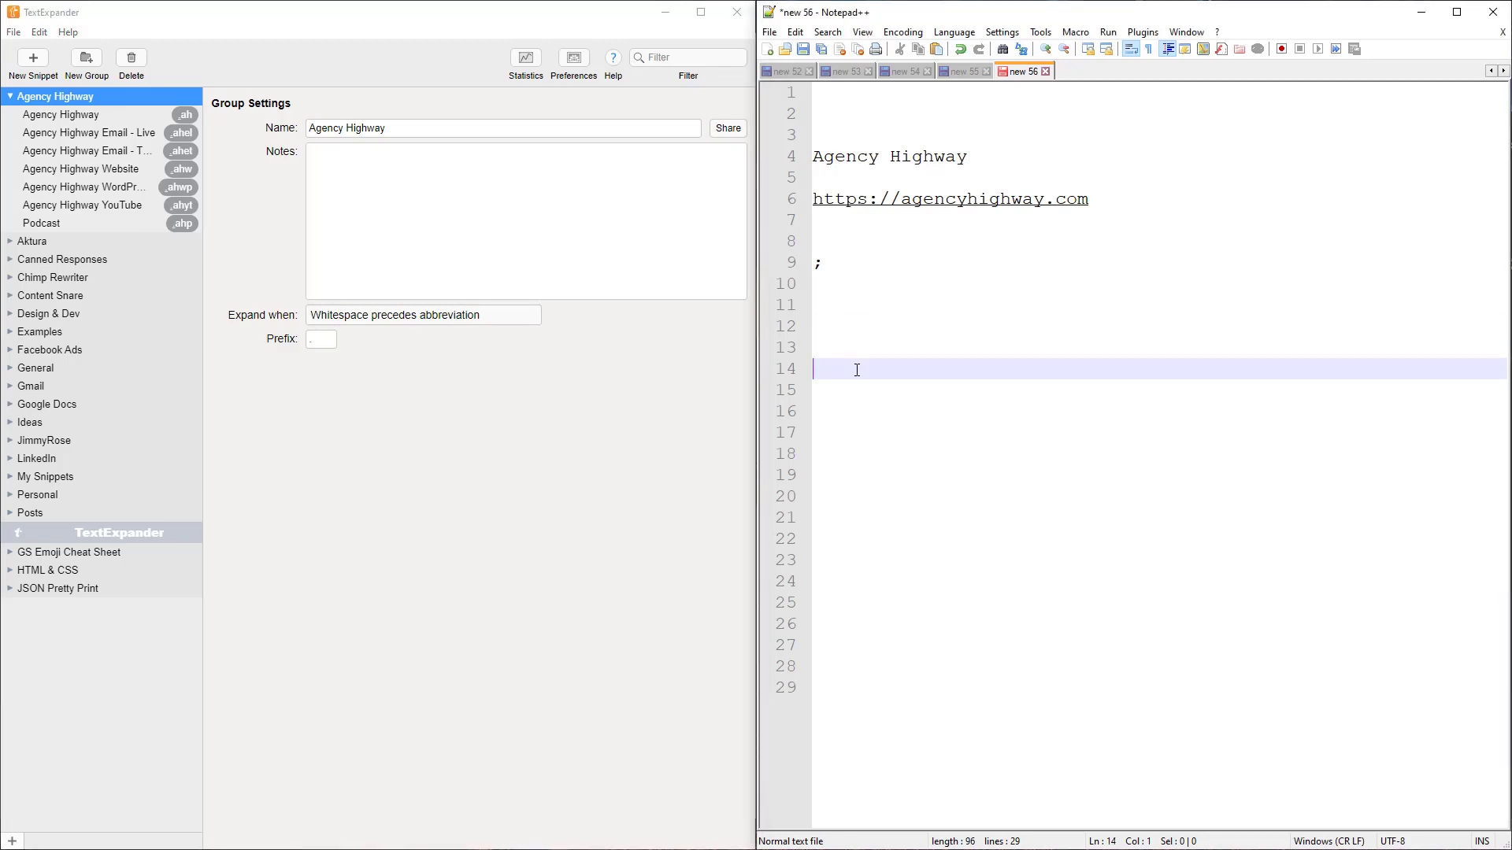
key(Return)
text(.)
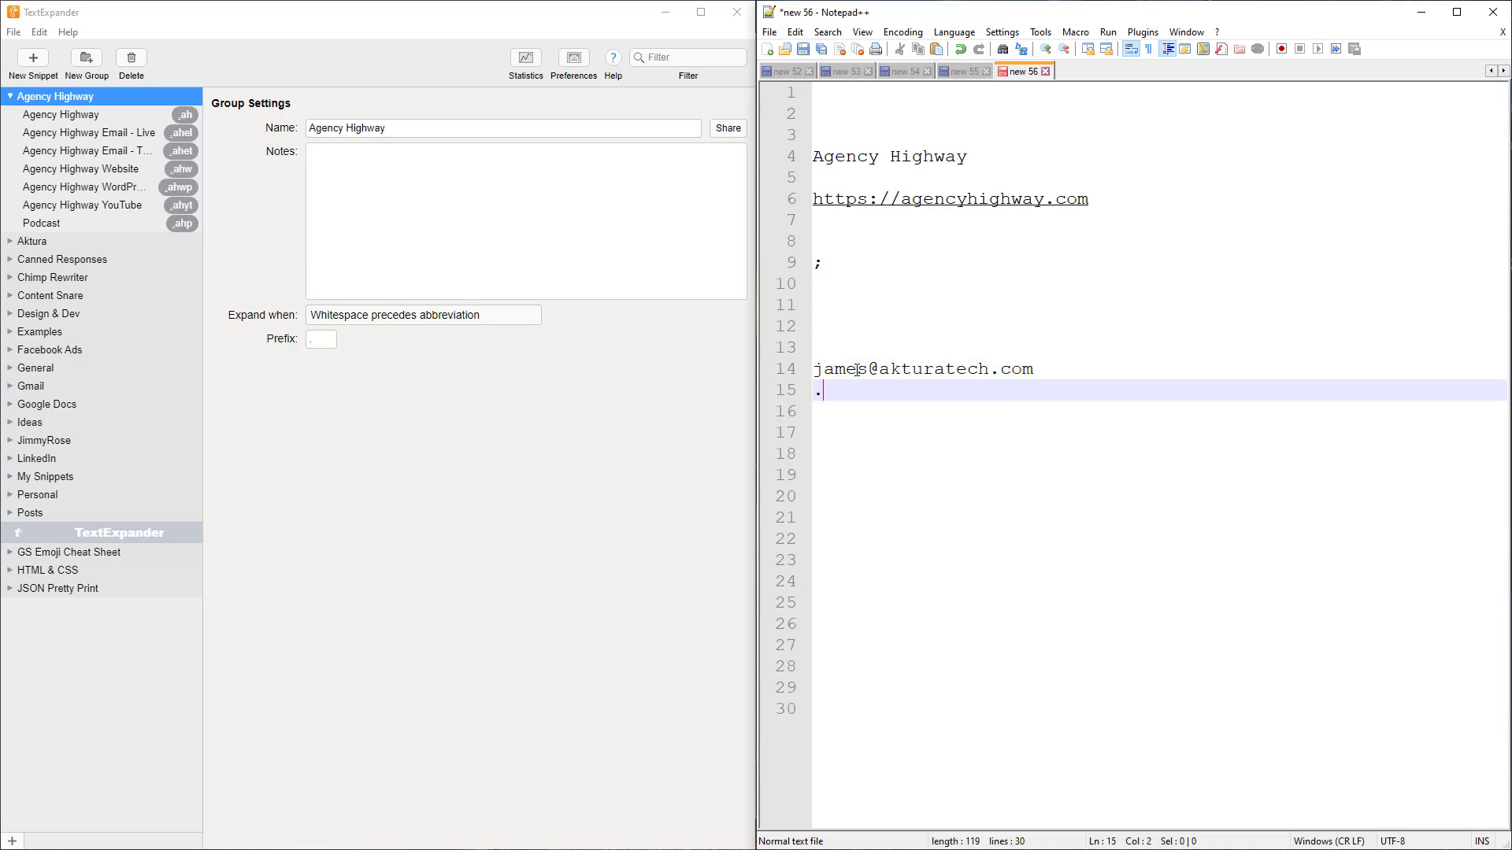
key(Return)
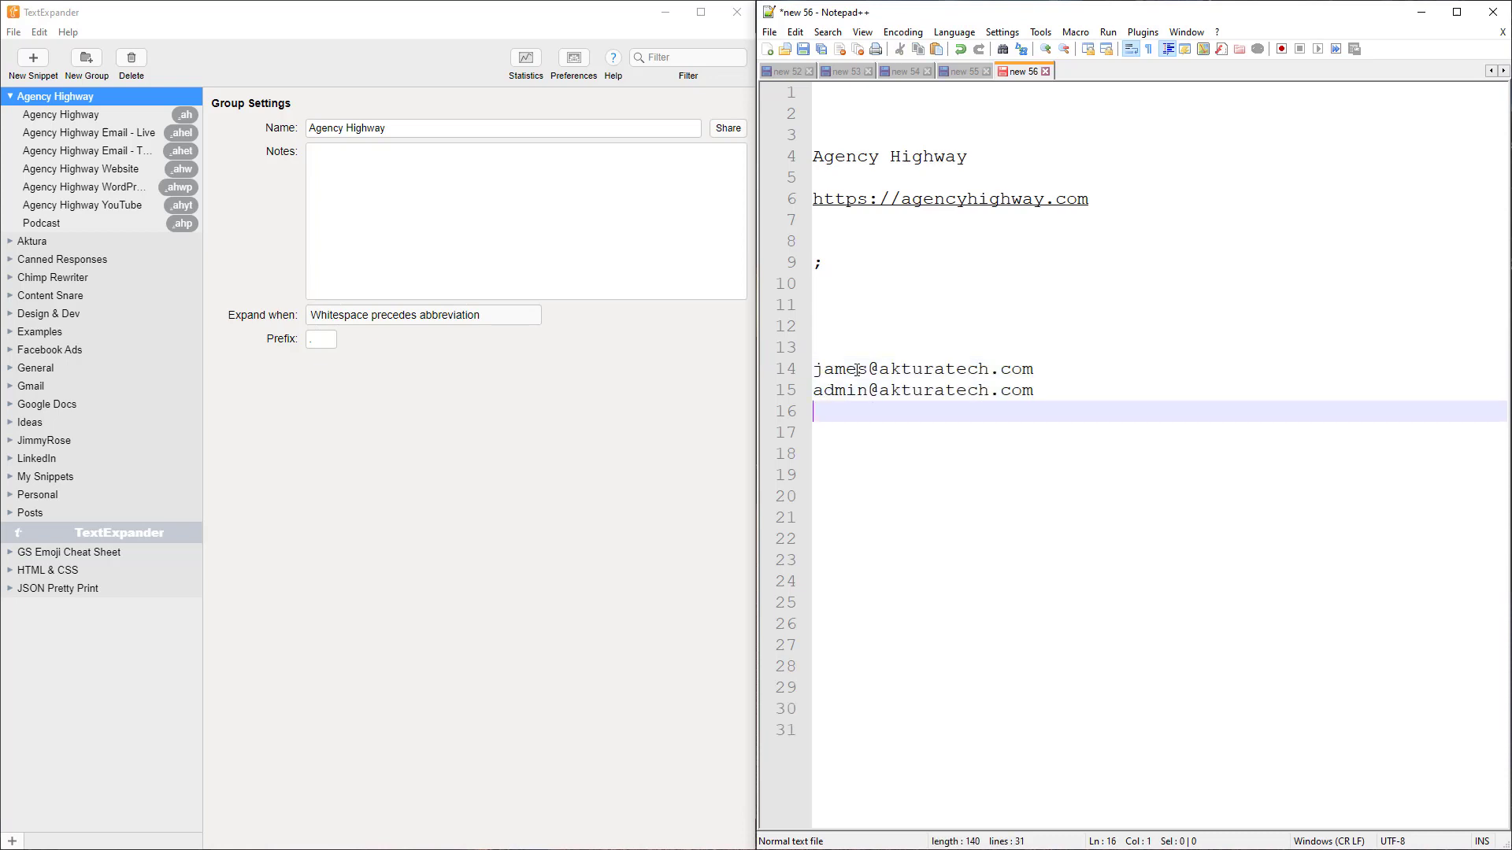
text(.)
text(p)
text(e)
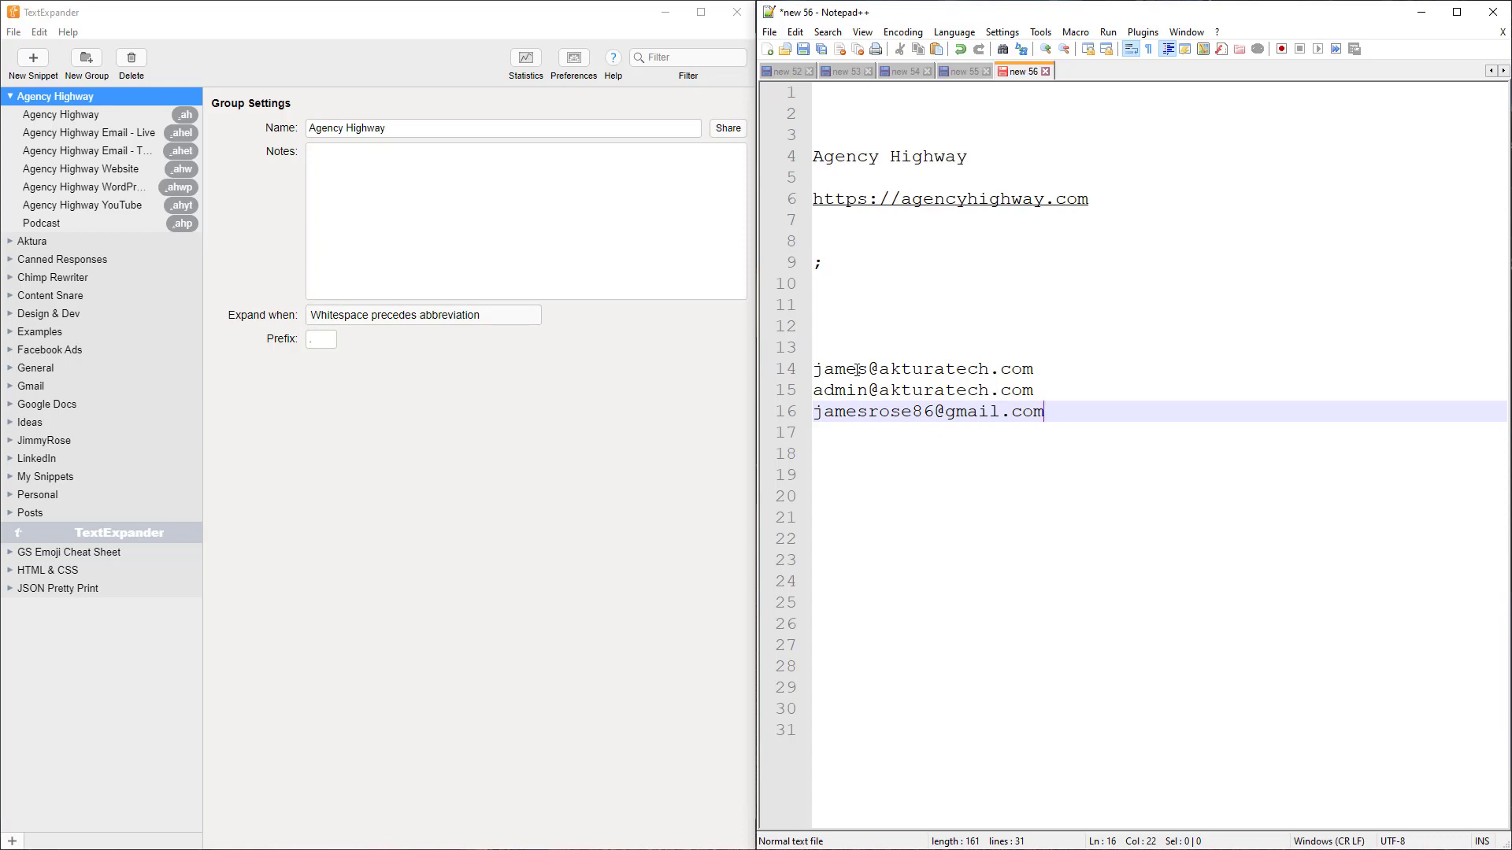
Expand .ph into the phone number on line 18
key(Home)
key(Down)
key(Down)
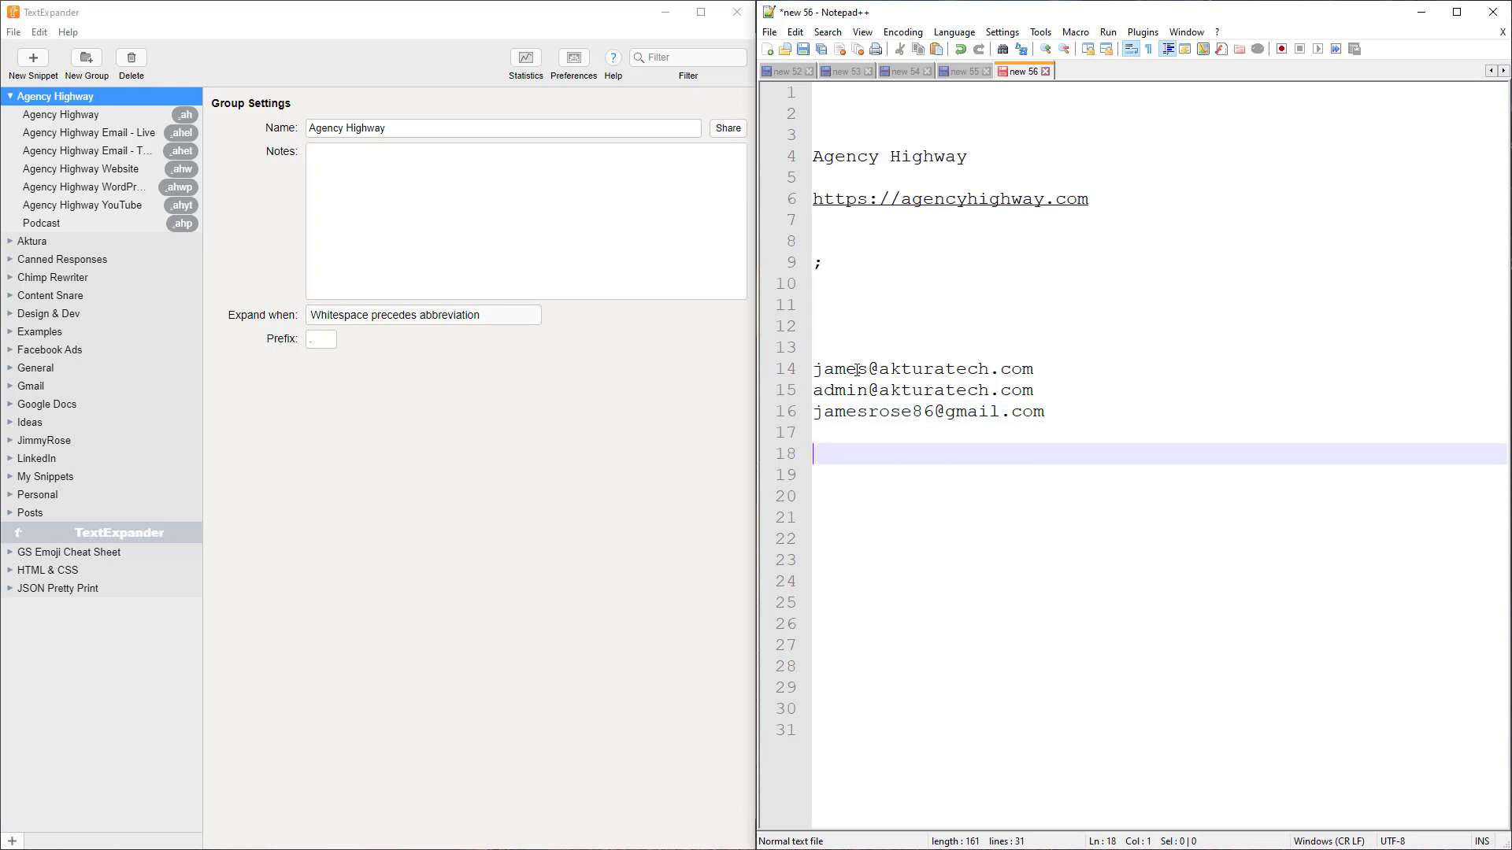
text(.ph)
key(Down)
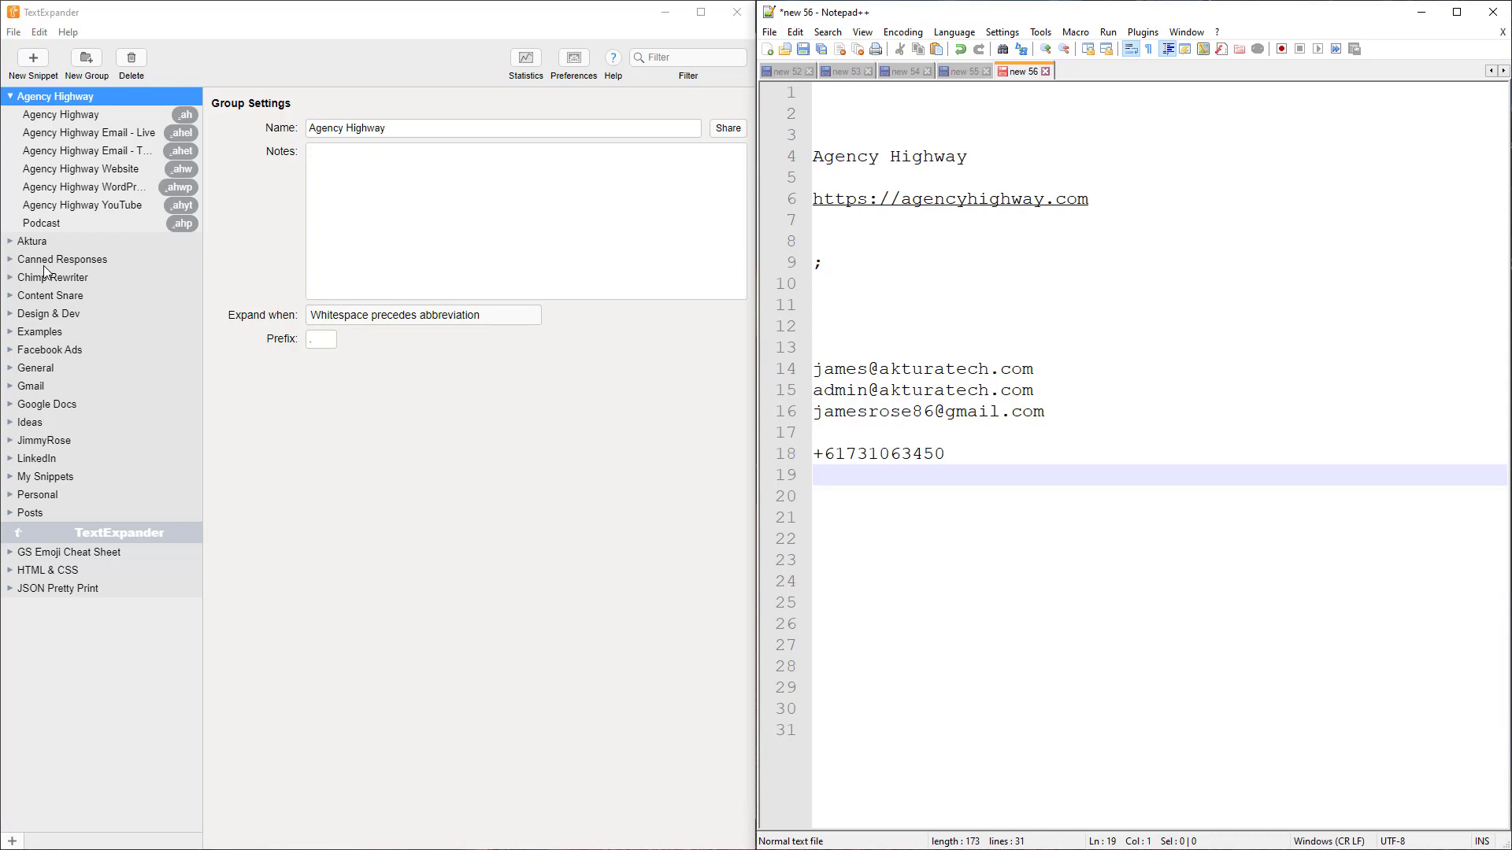
Expand the Aktura group and view the Email - Admin and ABN snippets
click(9, 241)
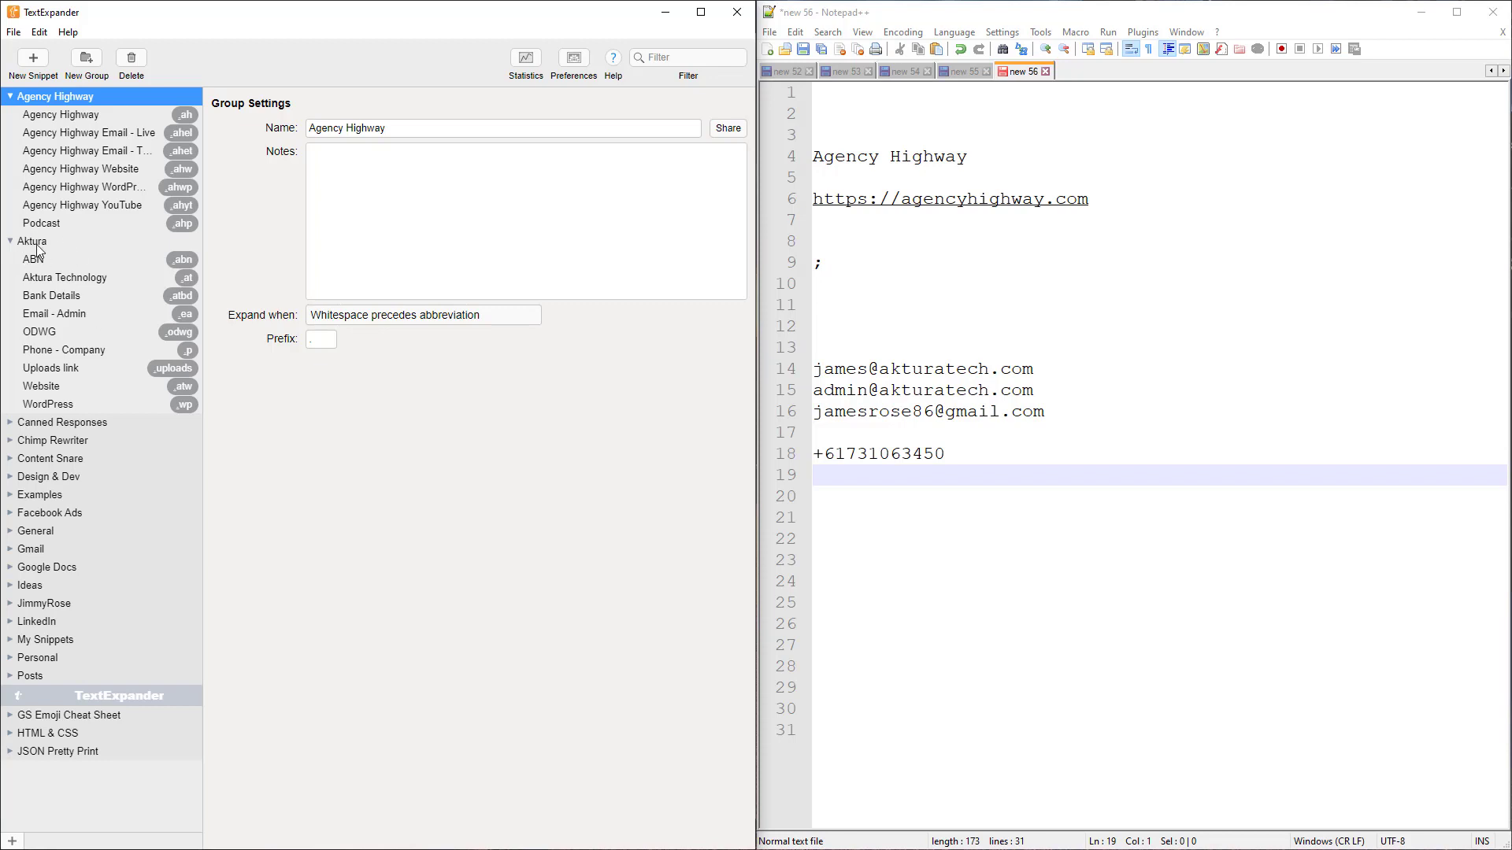
click(83, 315)
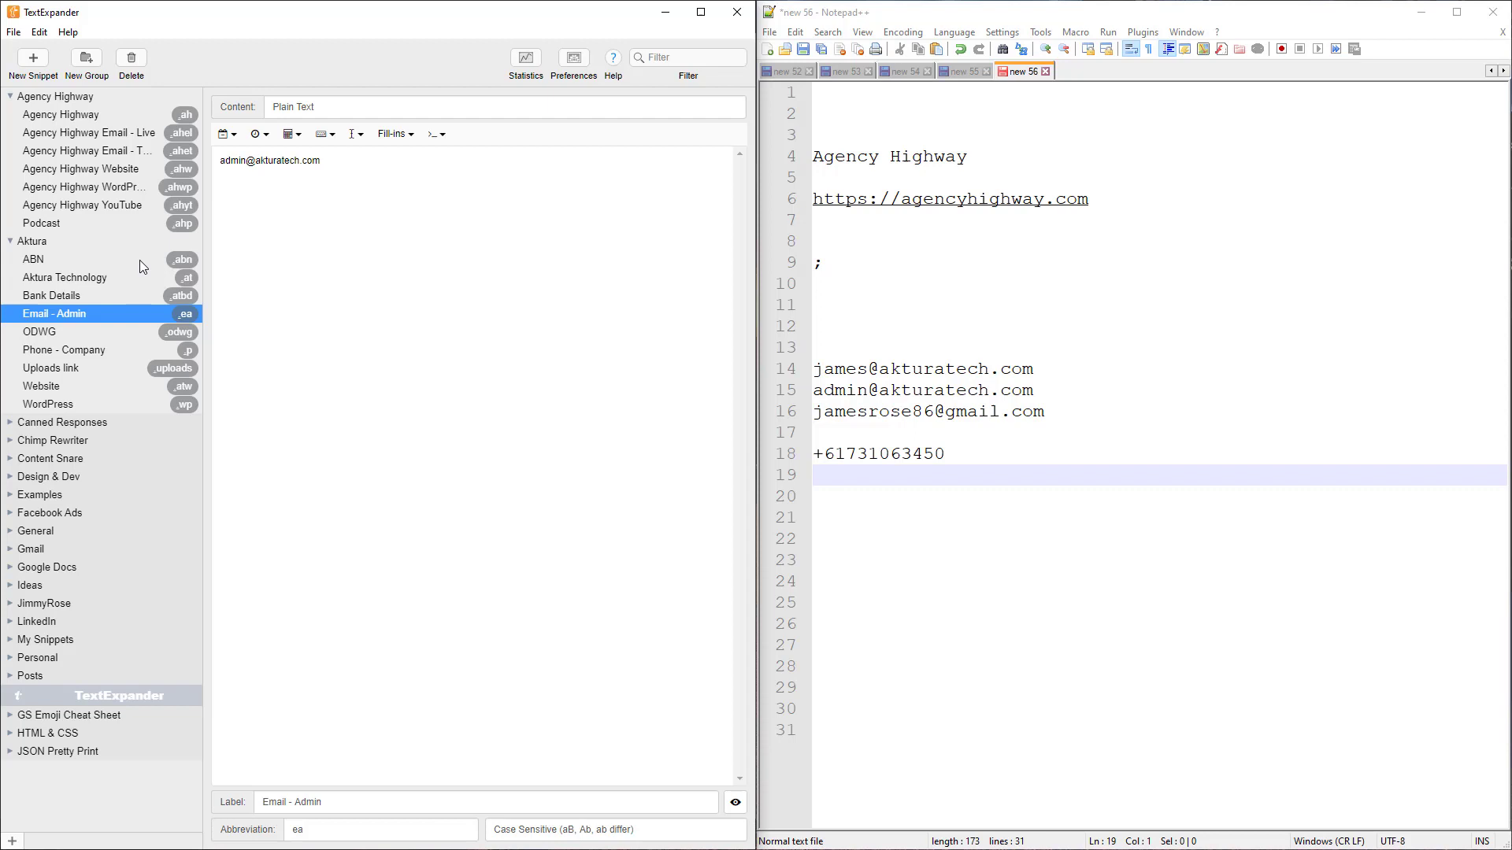
click(66, 262)
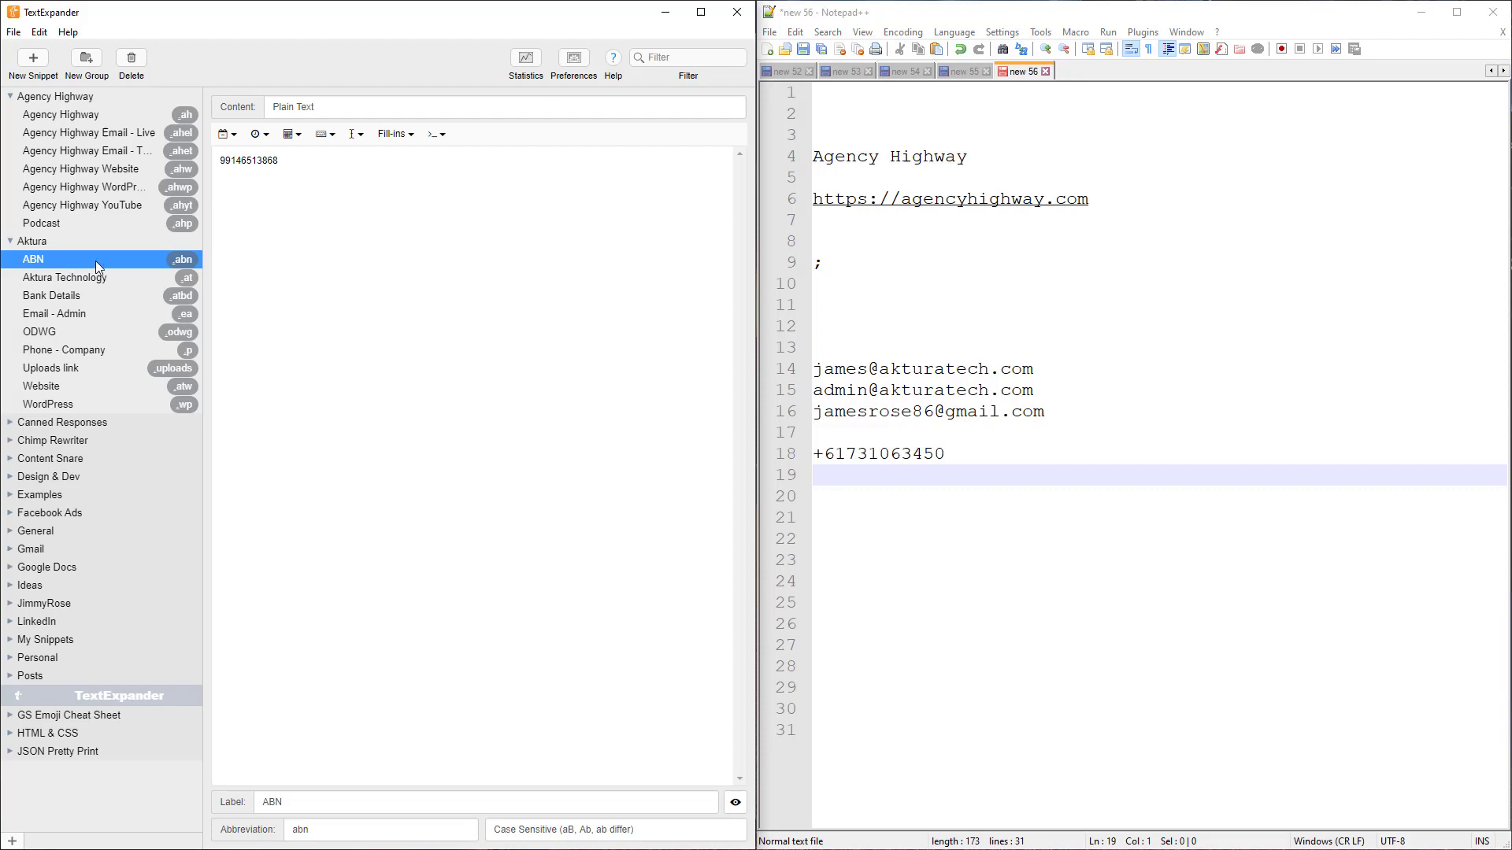
Expand .atbd into the Aktura Technology Pty Ltd bank details on lines 20–22
click(866, 497)
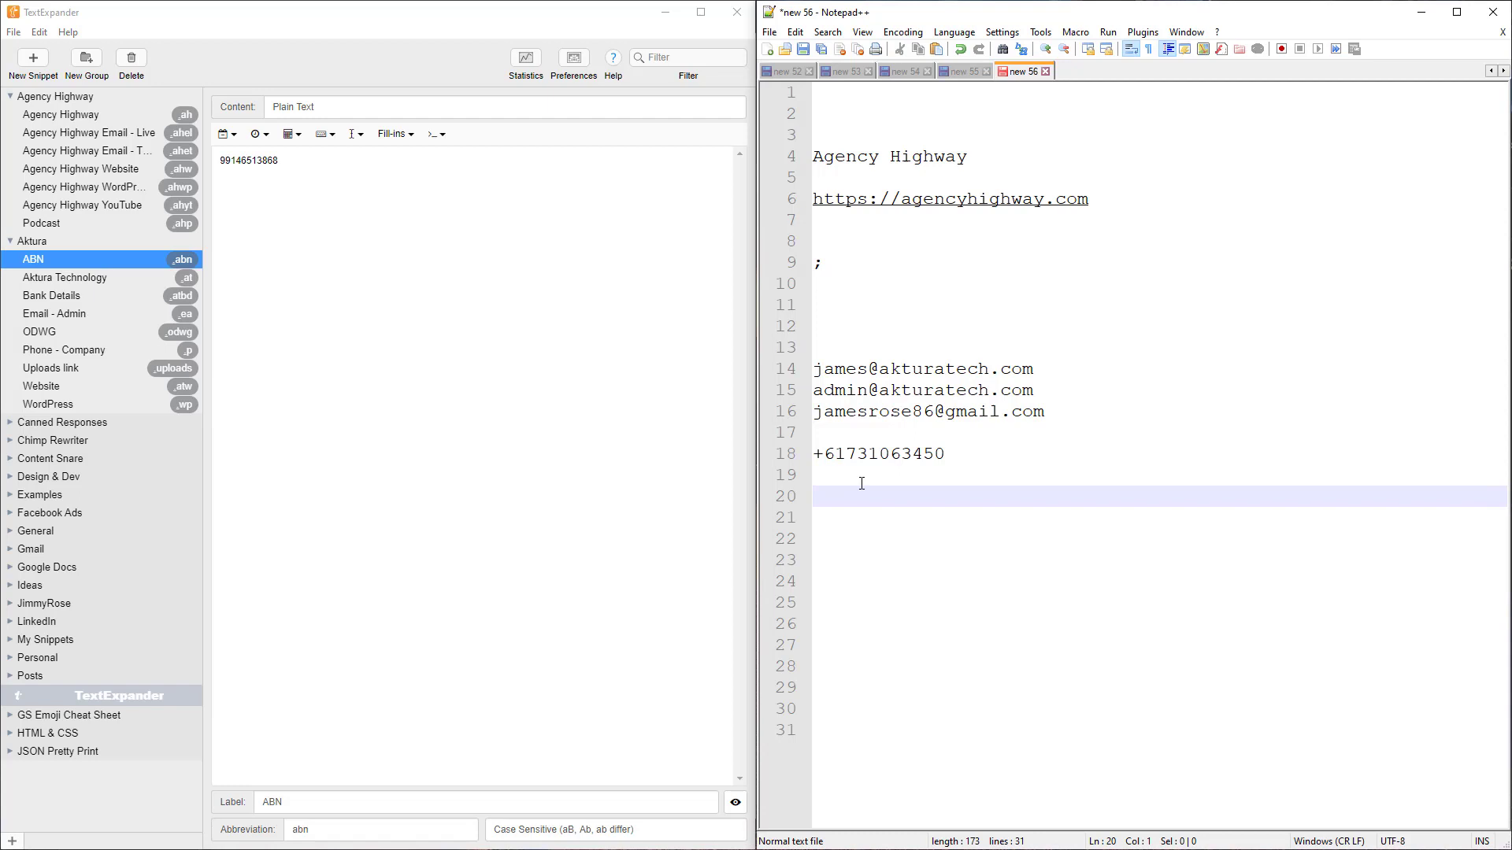
text(.atbd)
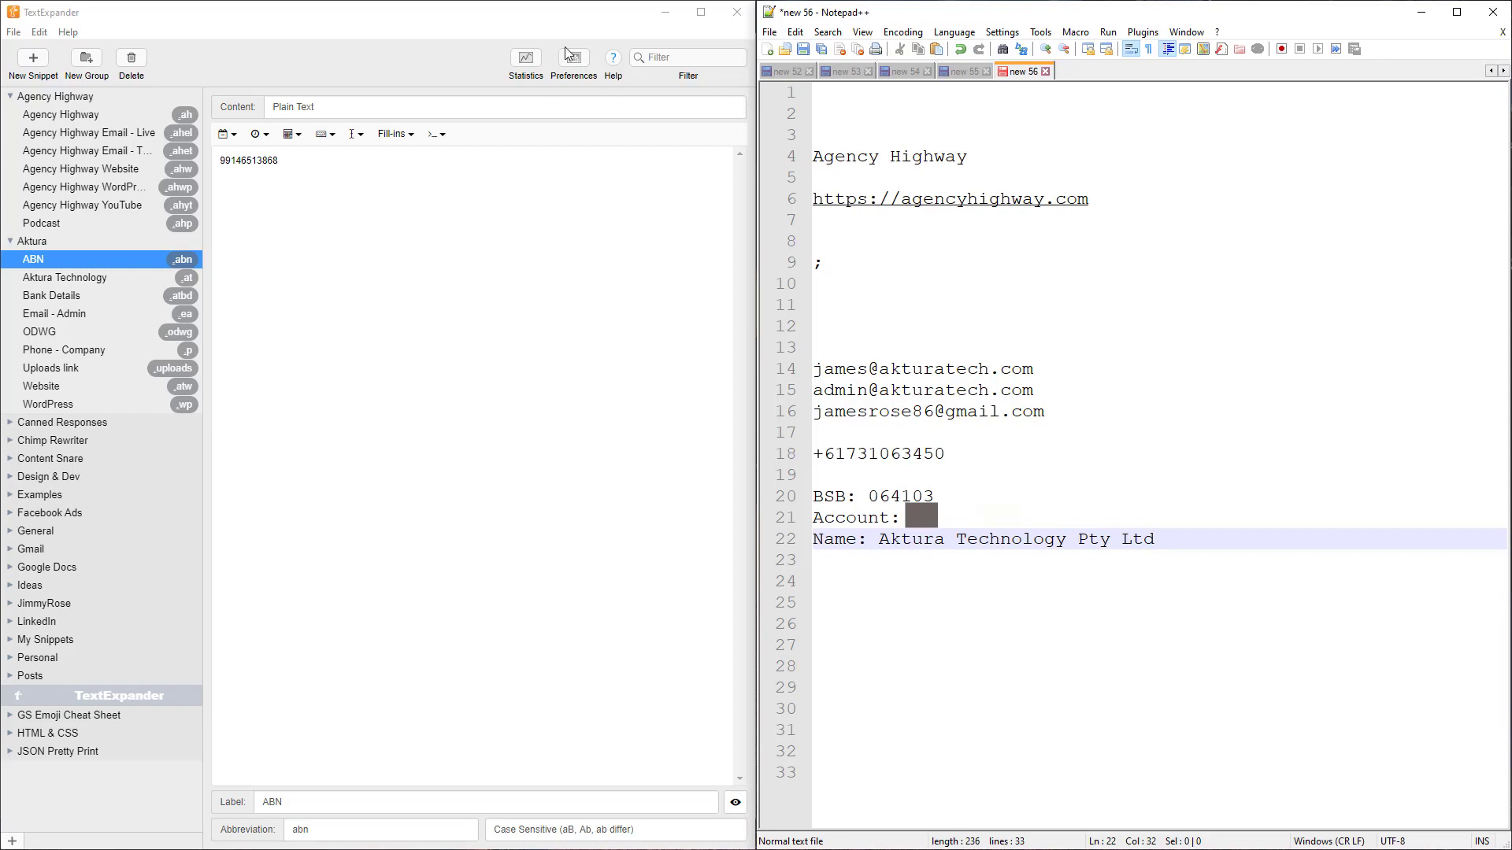
click(590, 80)
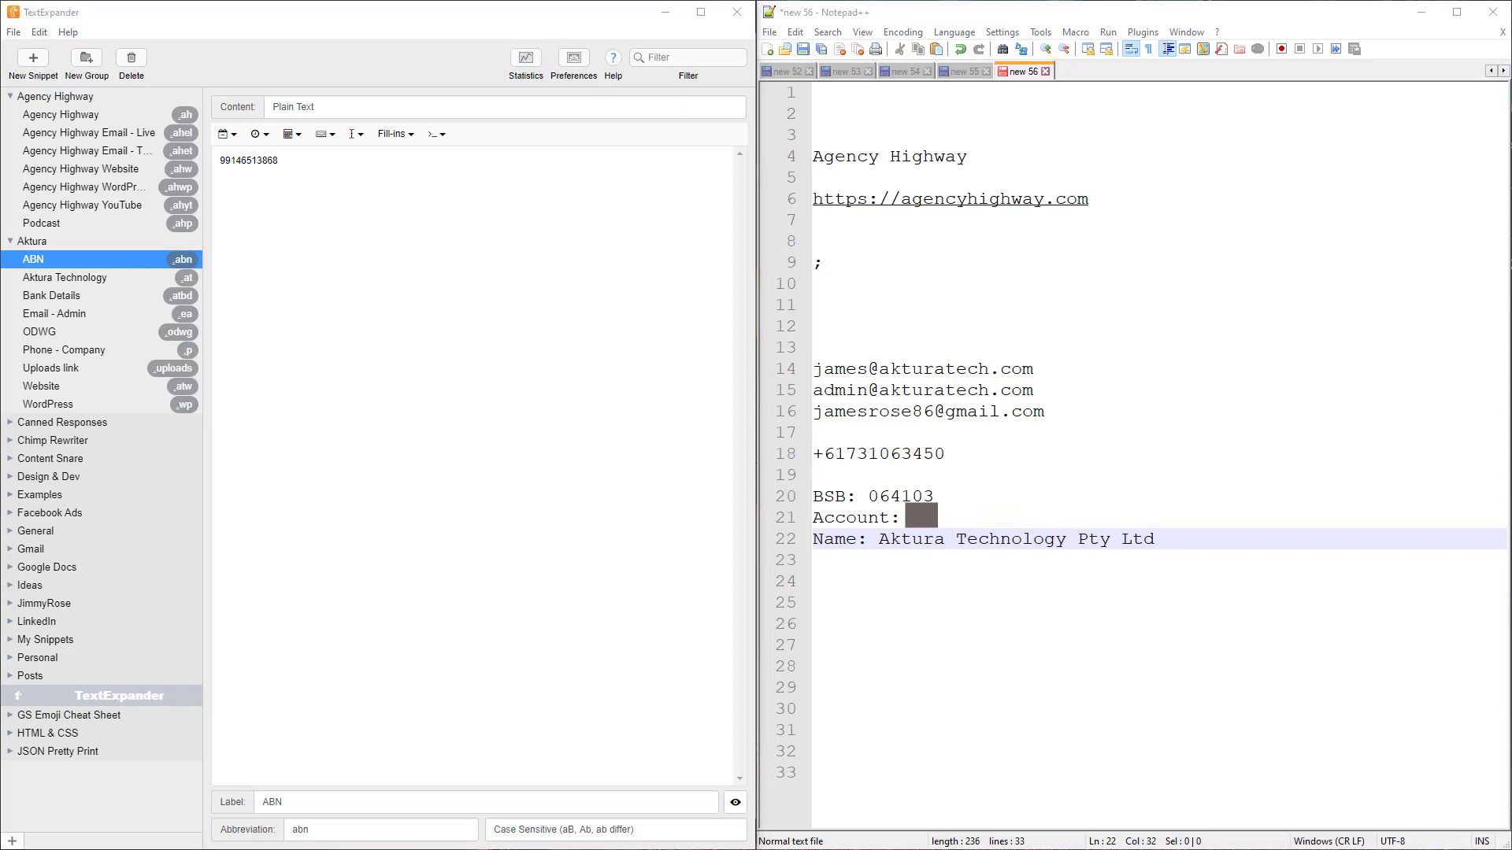
Check the Website snippet, then expand .atw and .csw into the akturatech.com and contentsnare.com URLs
click(872, 580)
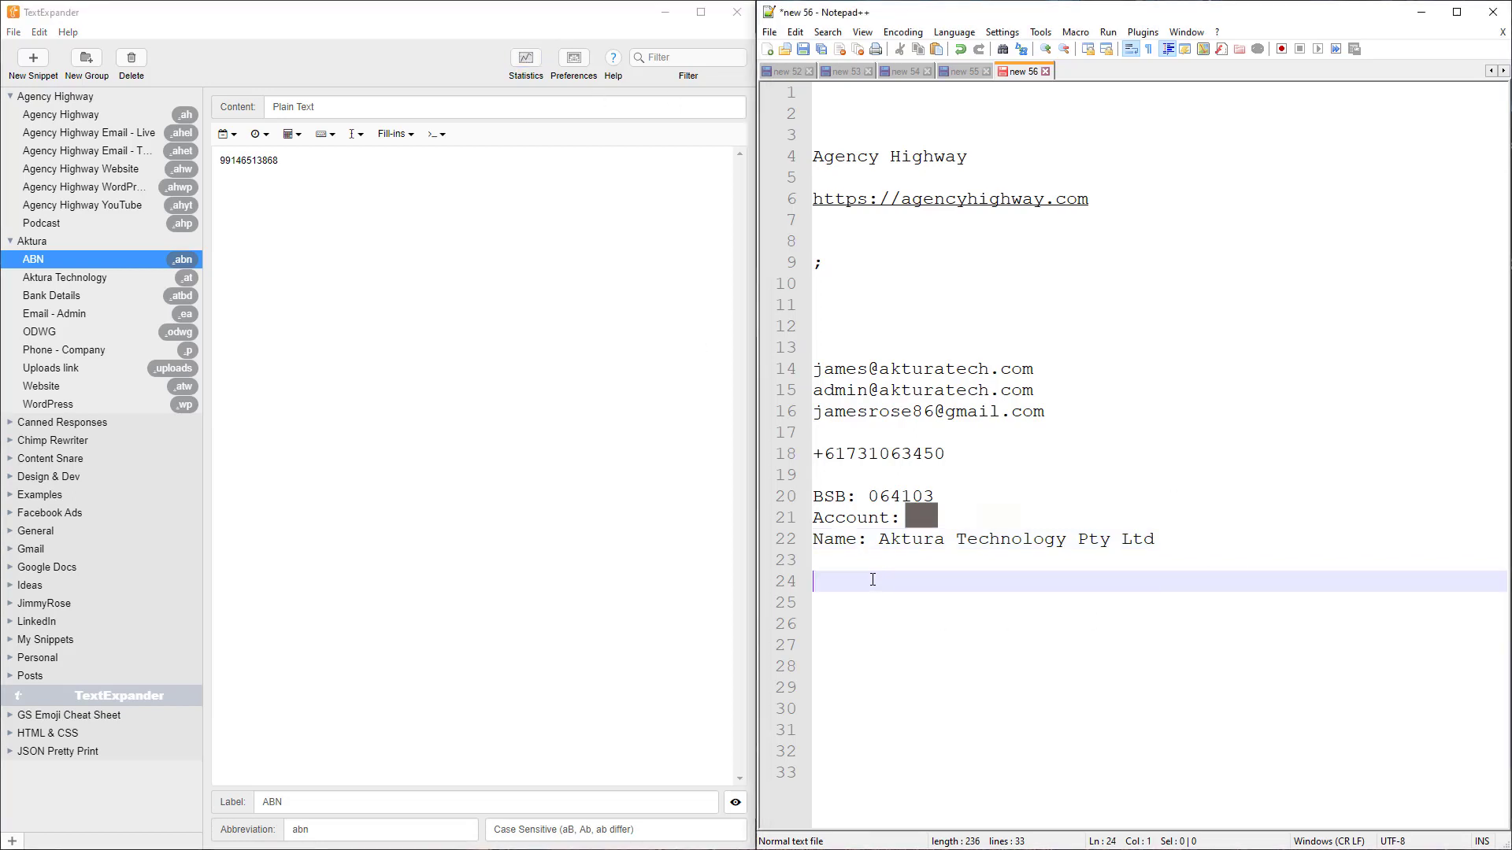
click(83, 388)
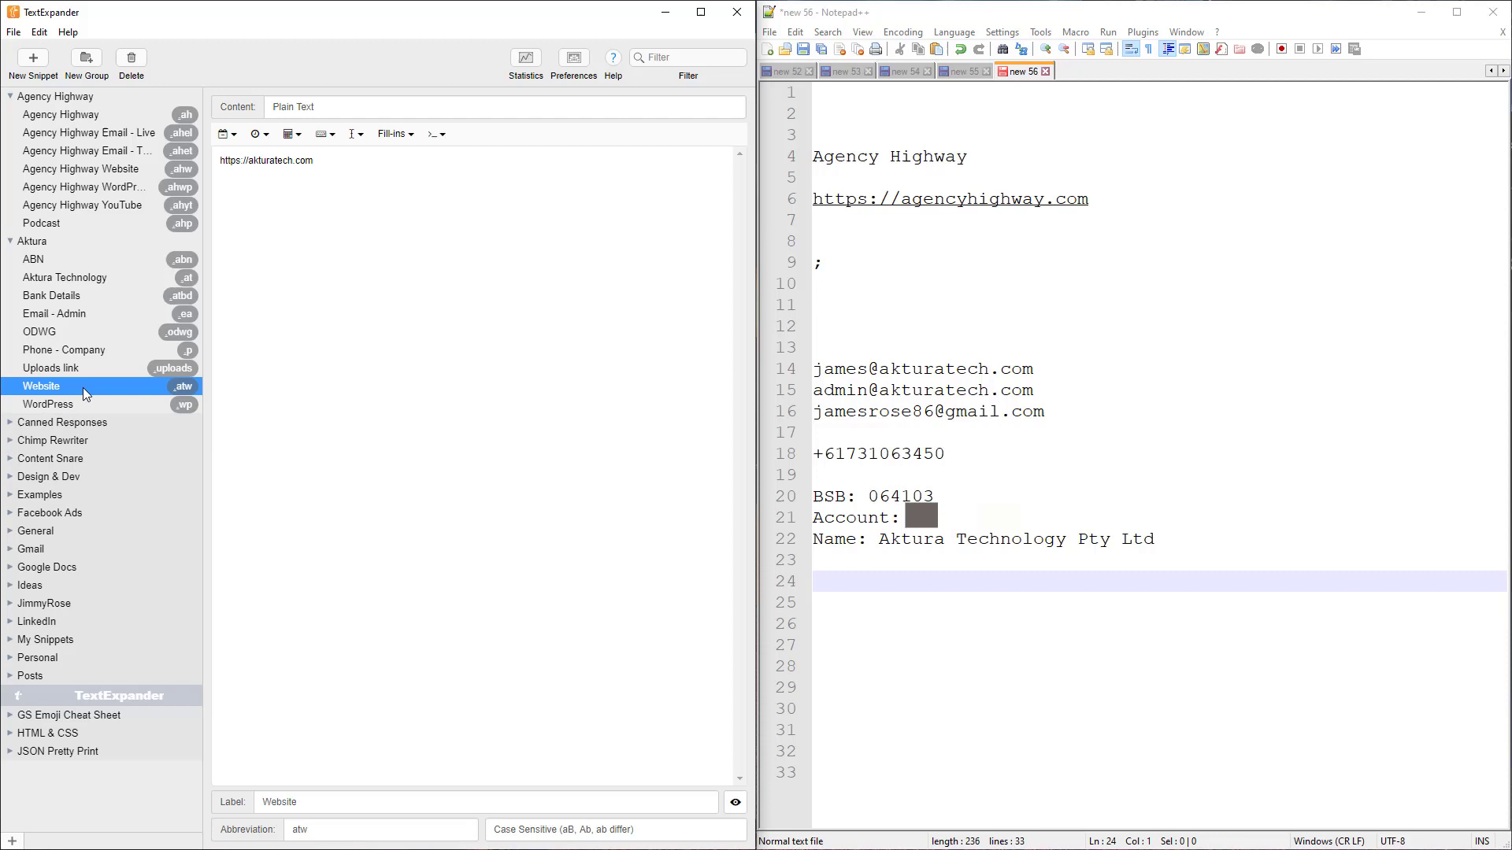
click(903, 585)
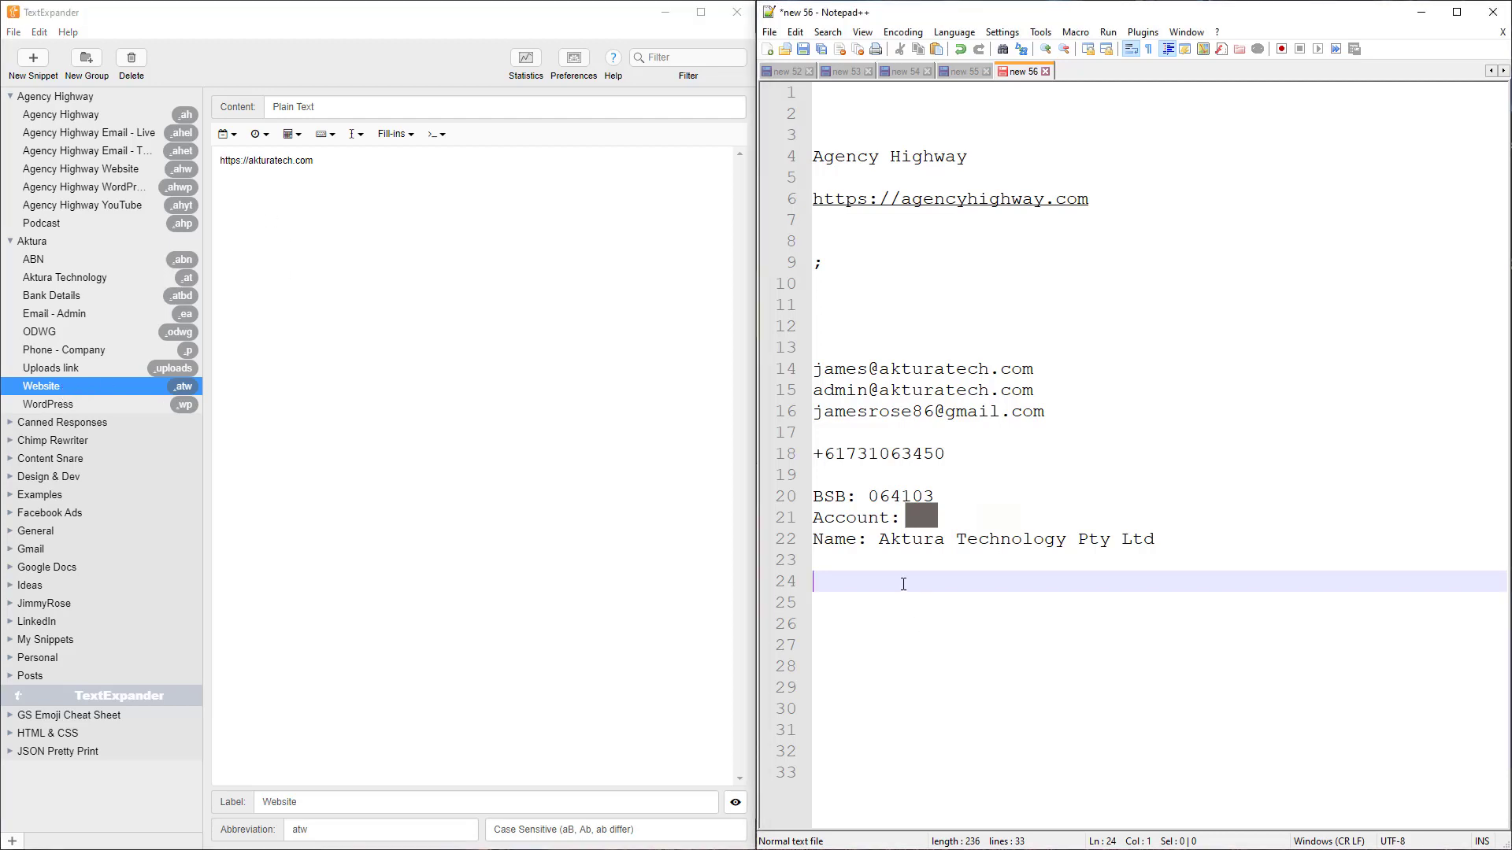
text(.at)
text(w)
key(Return)
text(.cs)
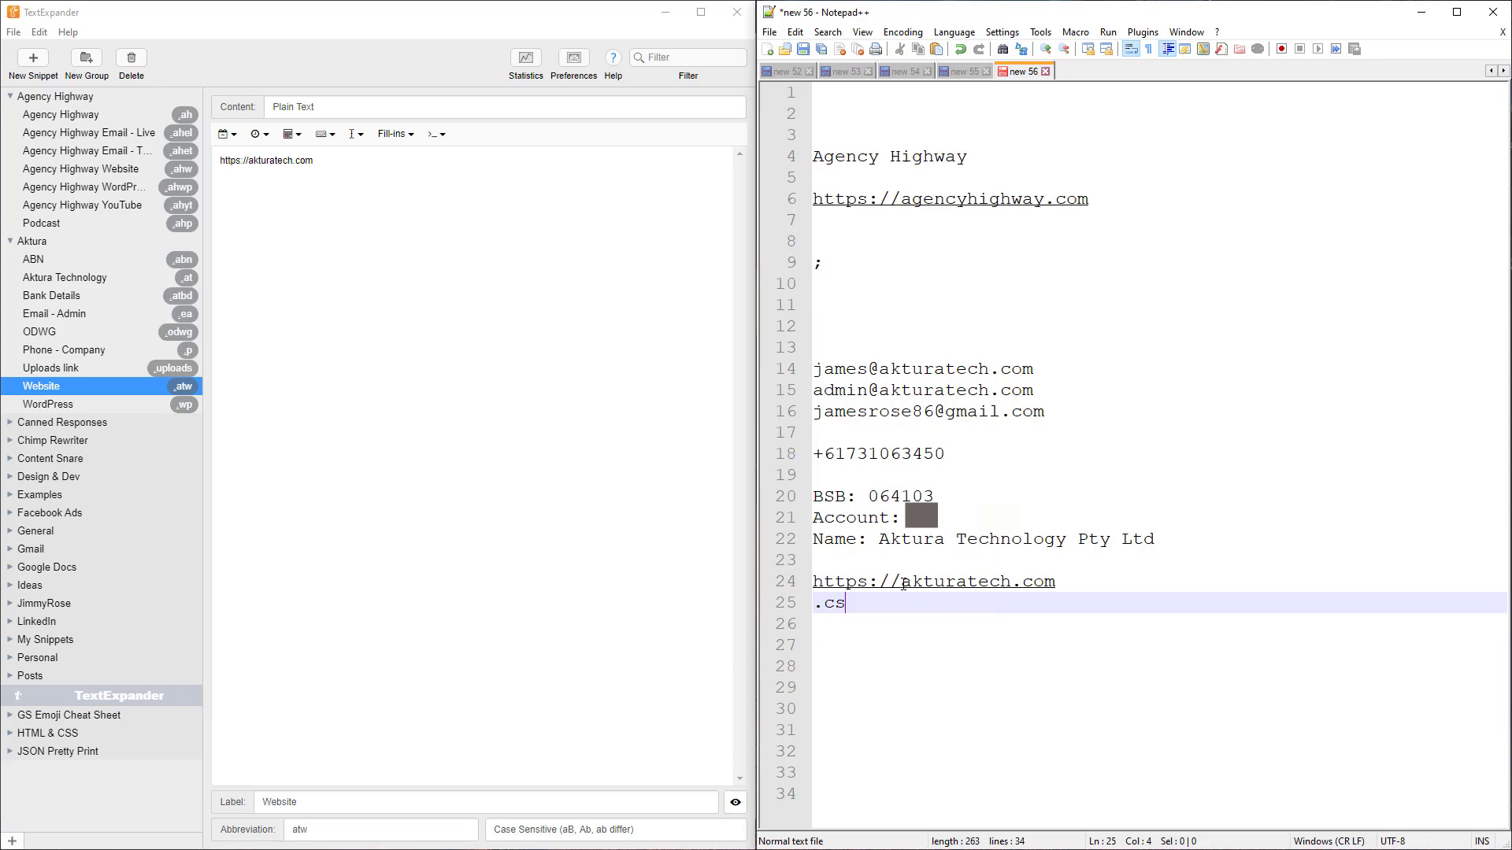
text(w)
key(Return)
Add the jimmyrose.me and agencyhighway.com URLs, then expand .social into the four social profile links
text(.jr)
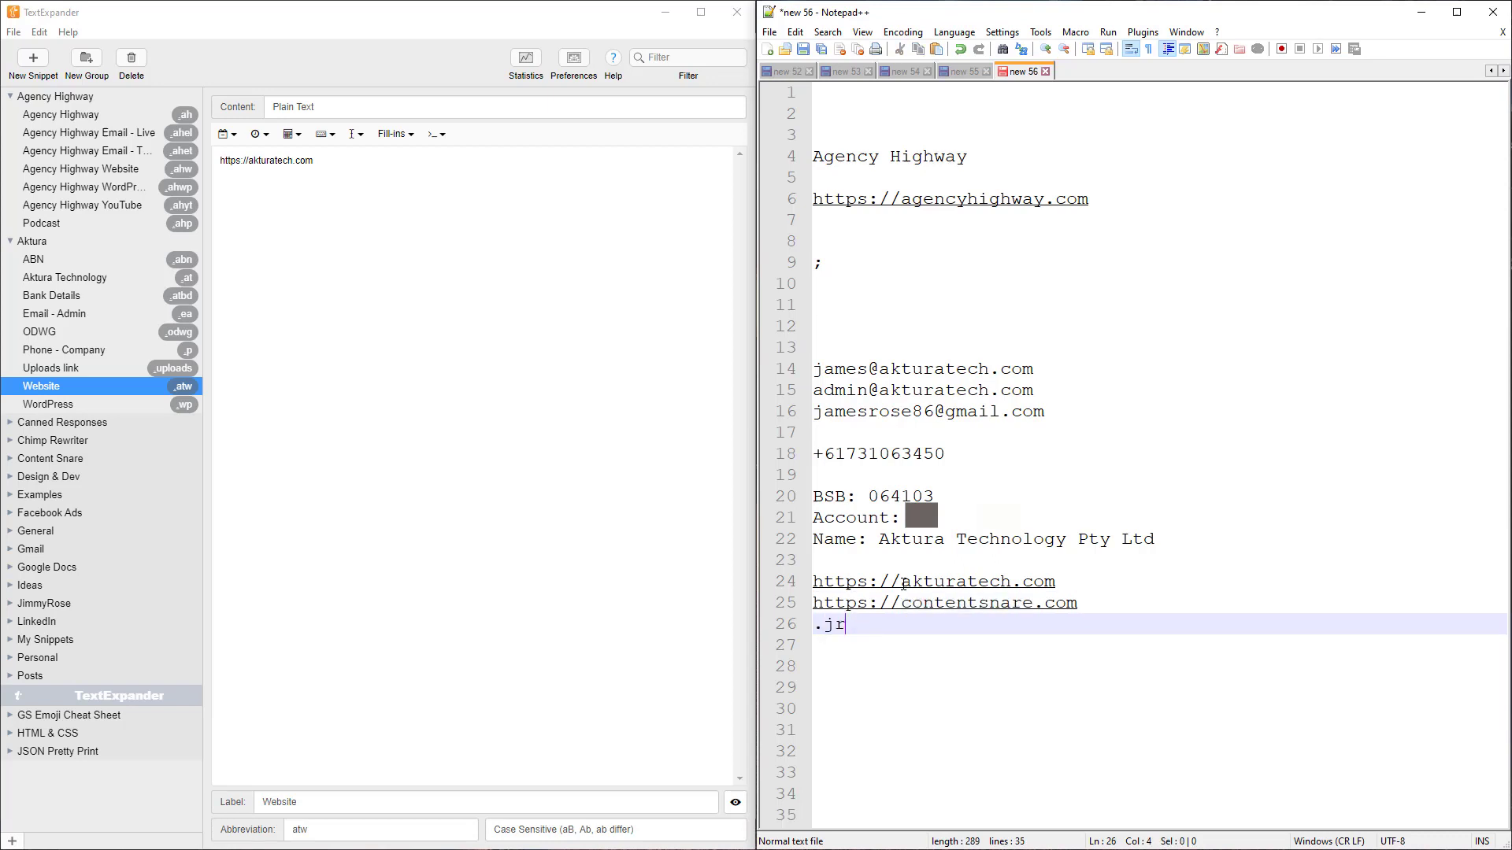
text(w)
key(Return)
text(.a)
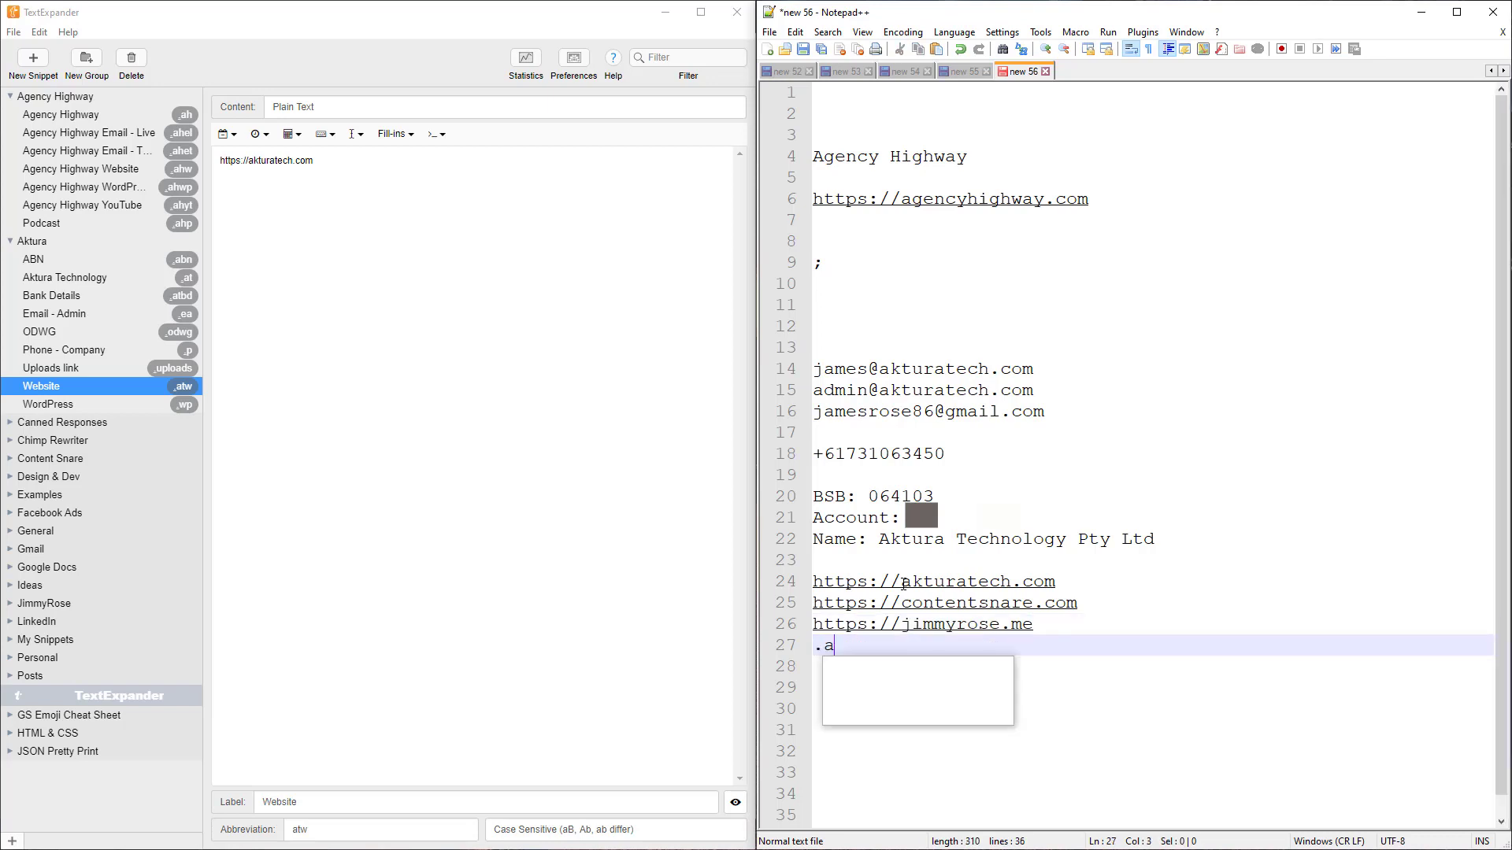
text(hw)
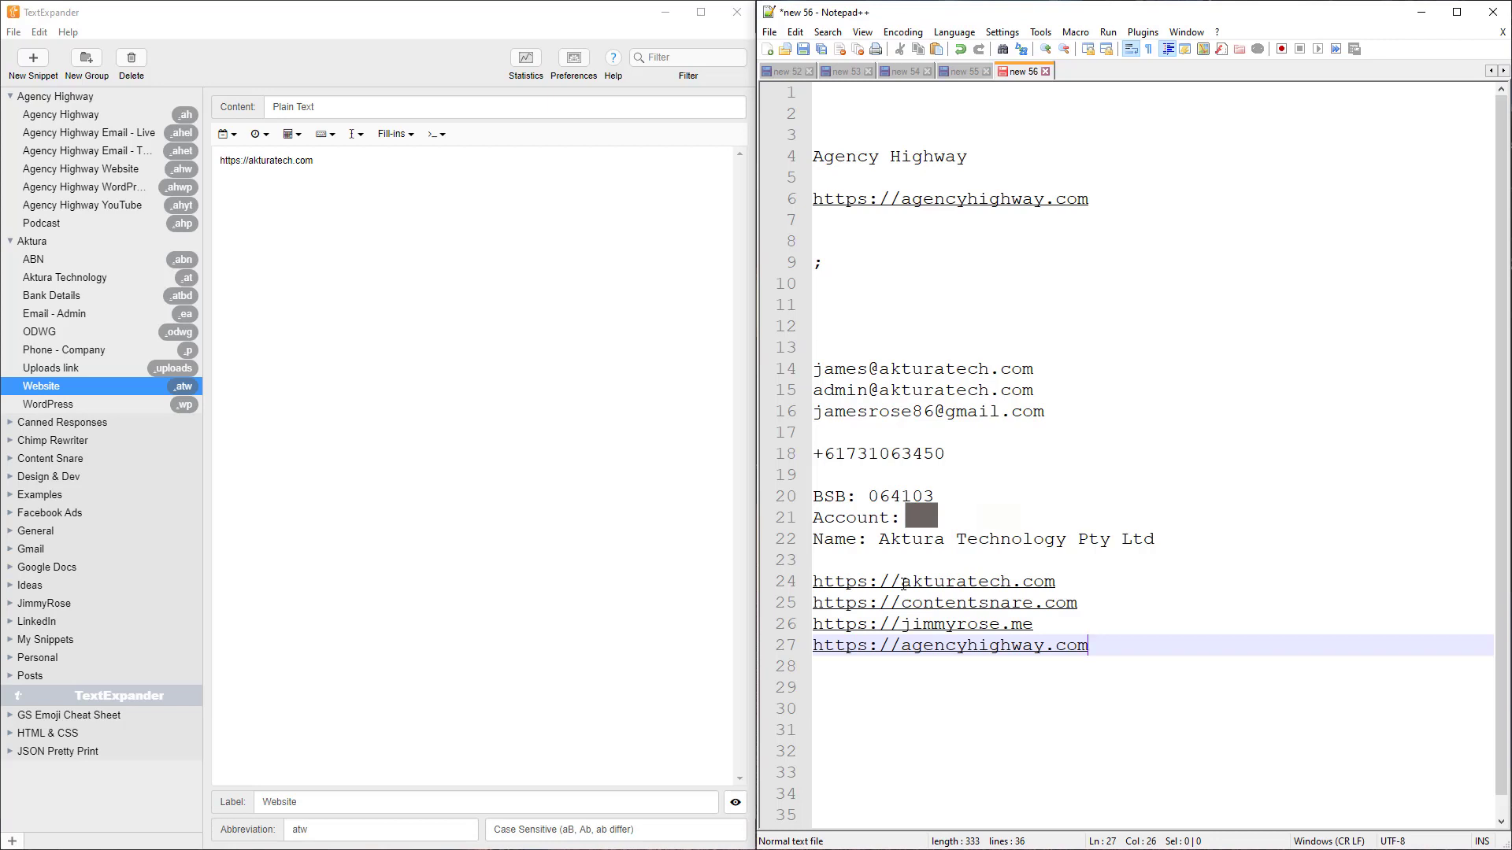
key(Return)
key(Return)
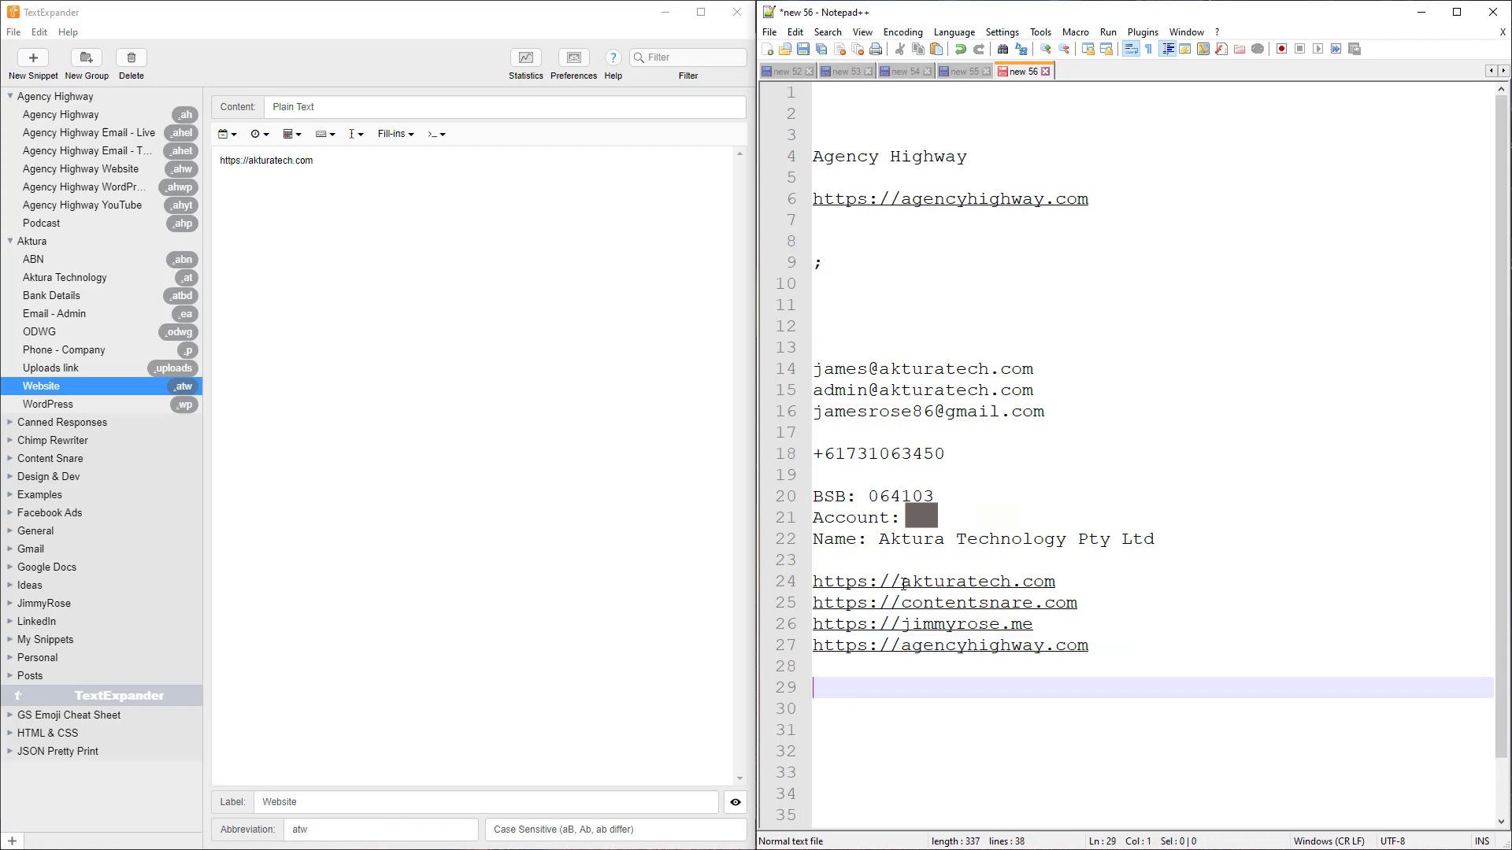
text(.)
text(social)
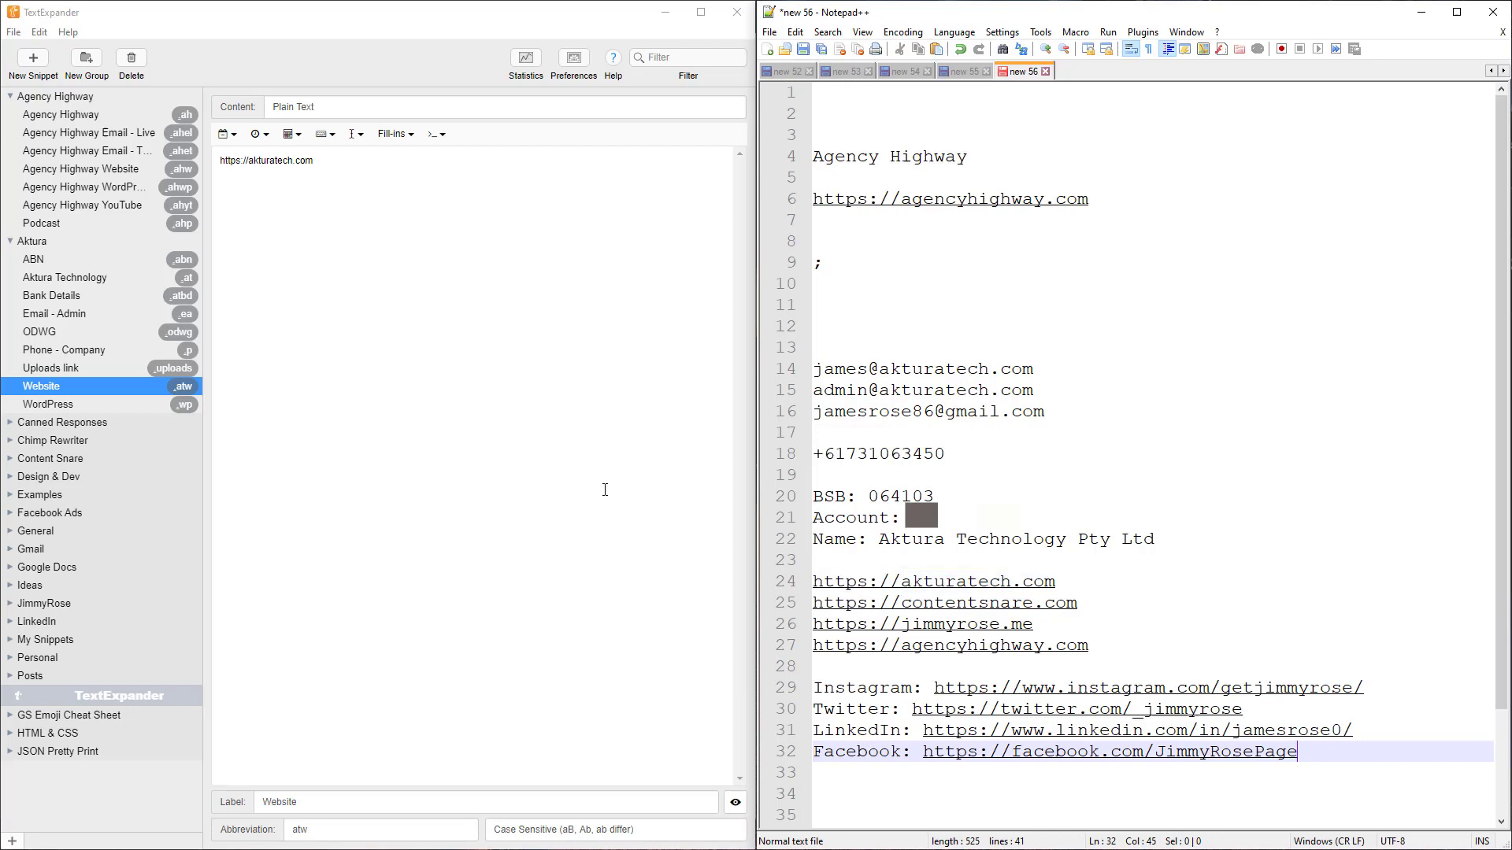
Browse the General group, then delete all existing notes and add blank lines
click(9, 531)
scroll(105, 457, down, 1)
scroll(104, 457, down, 5)
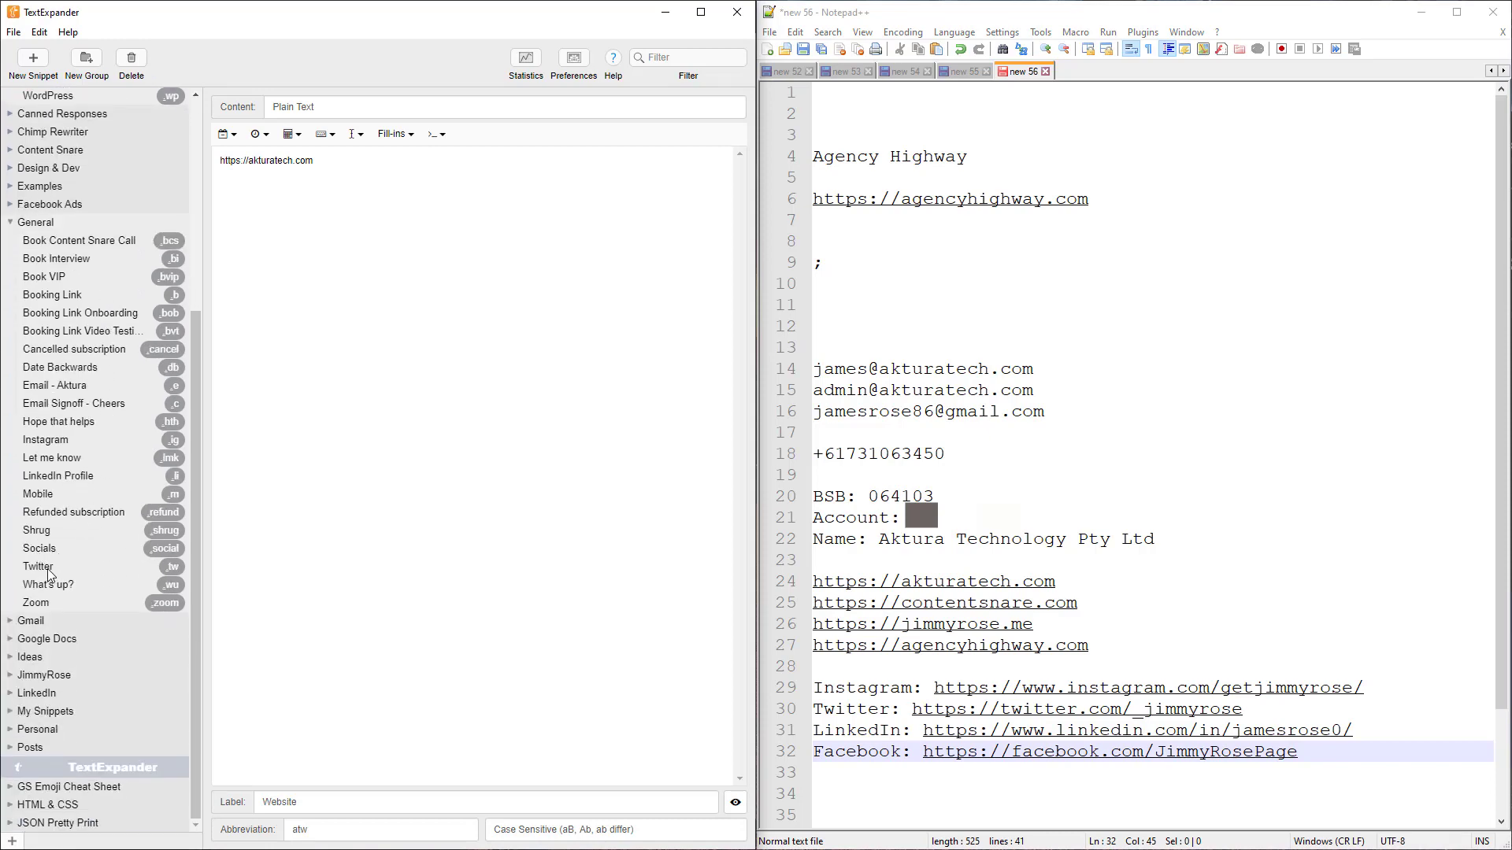
click(945, 773)
key(ctrl+shift+Home)
key(Delete)
key(Return)
key(Return)
key(Return)
key(Return)
key(Return)
key(Return)
key(Return)
key(Return)
key(Return)
key(Return)
key(Return)
key(Return)
key(Return)
key(Return)
key(Return)
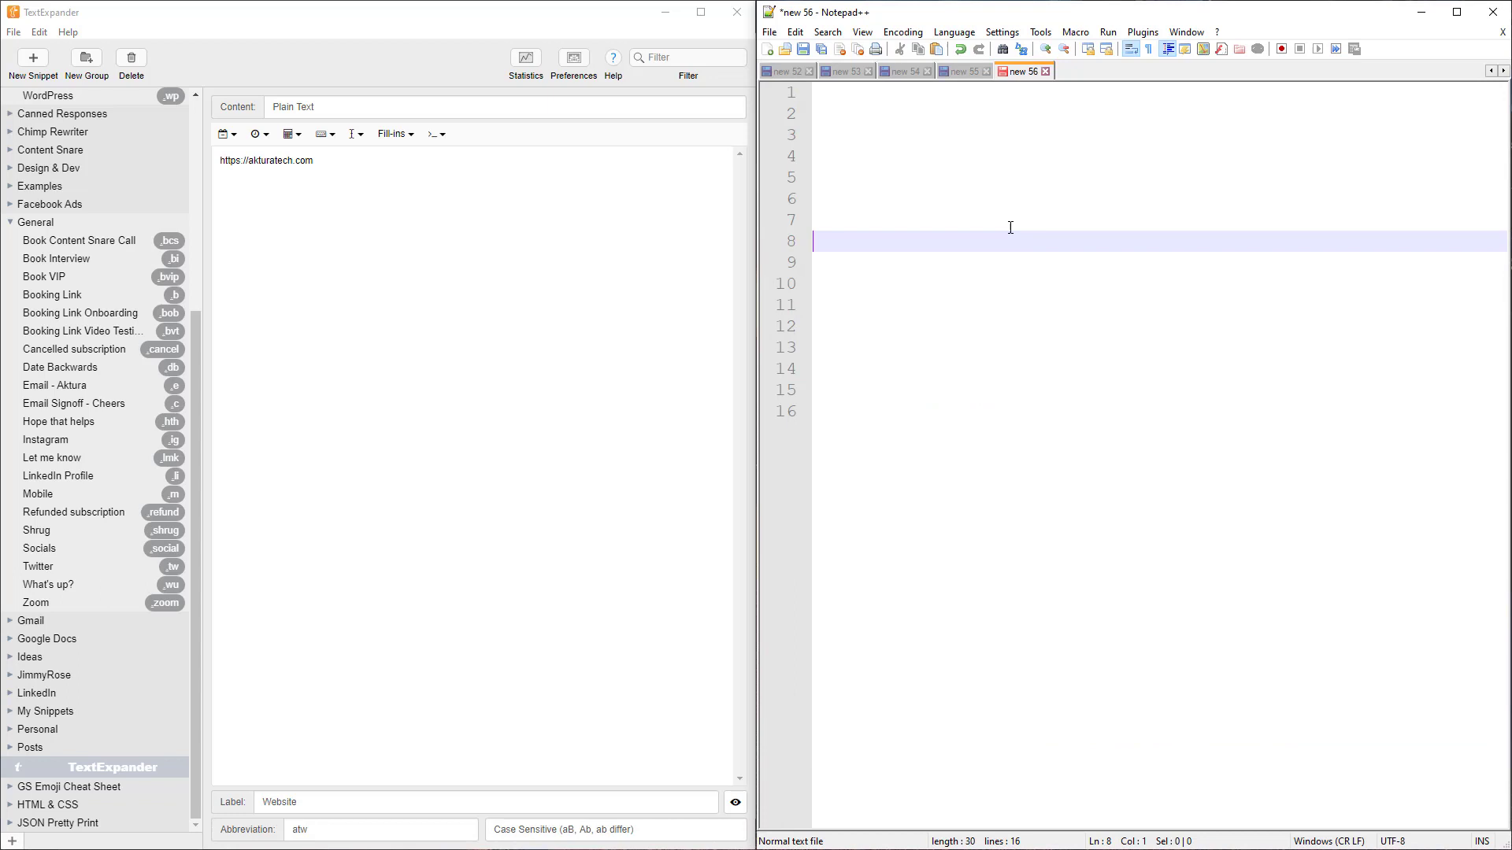
Expand .tw, .li and .jryt into Twitter and LinkedIn links on lines 11–12 and YouTube on line 14
click(848, 296)
text(.tw)
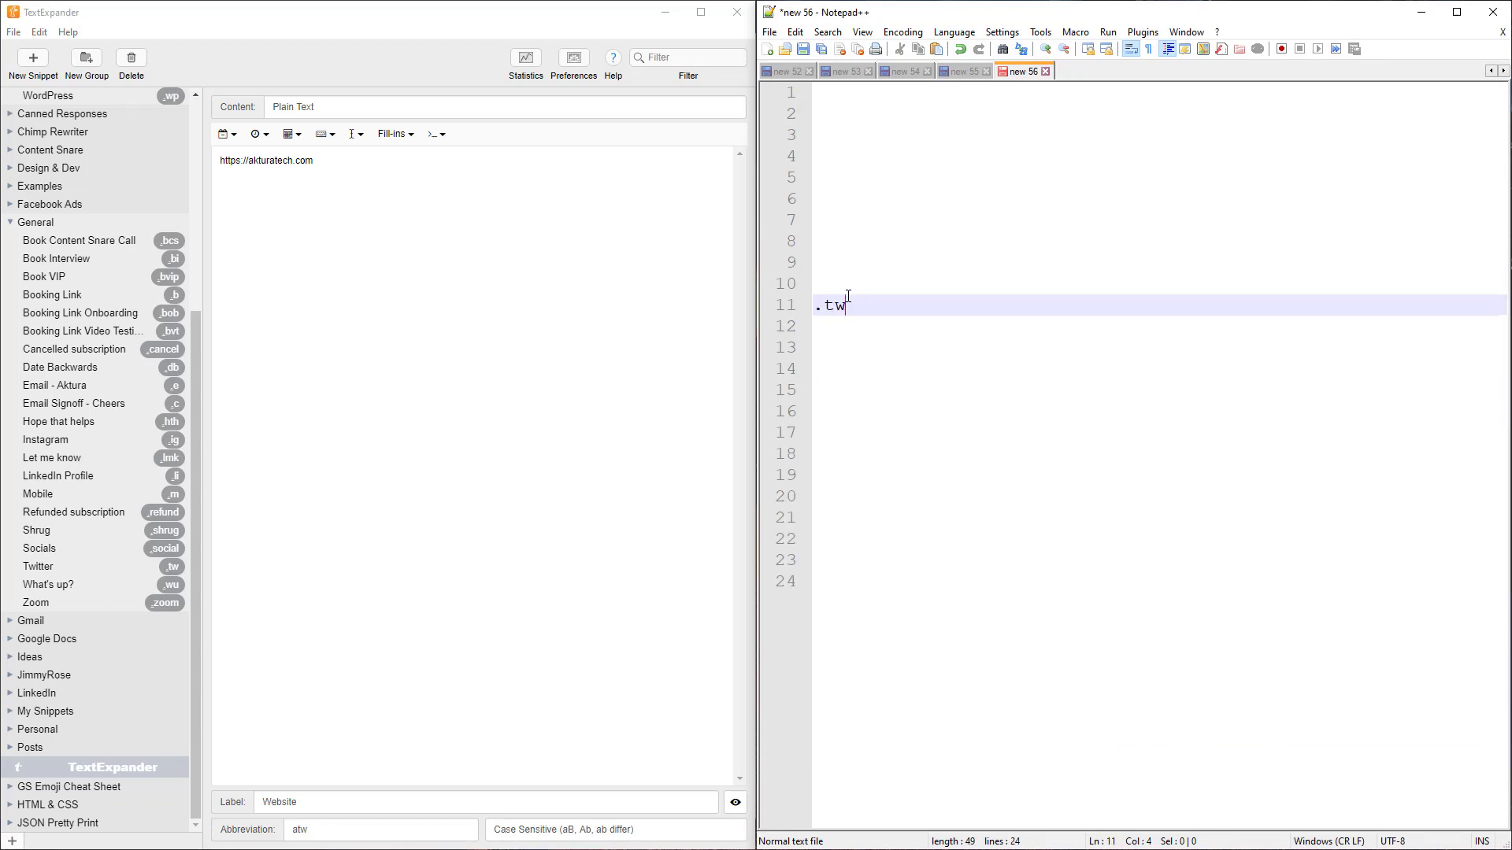
key(Return)
text(/)
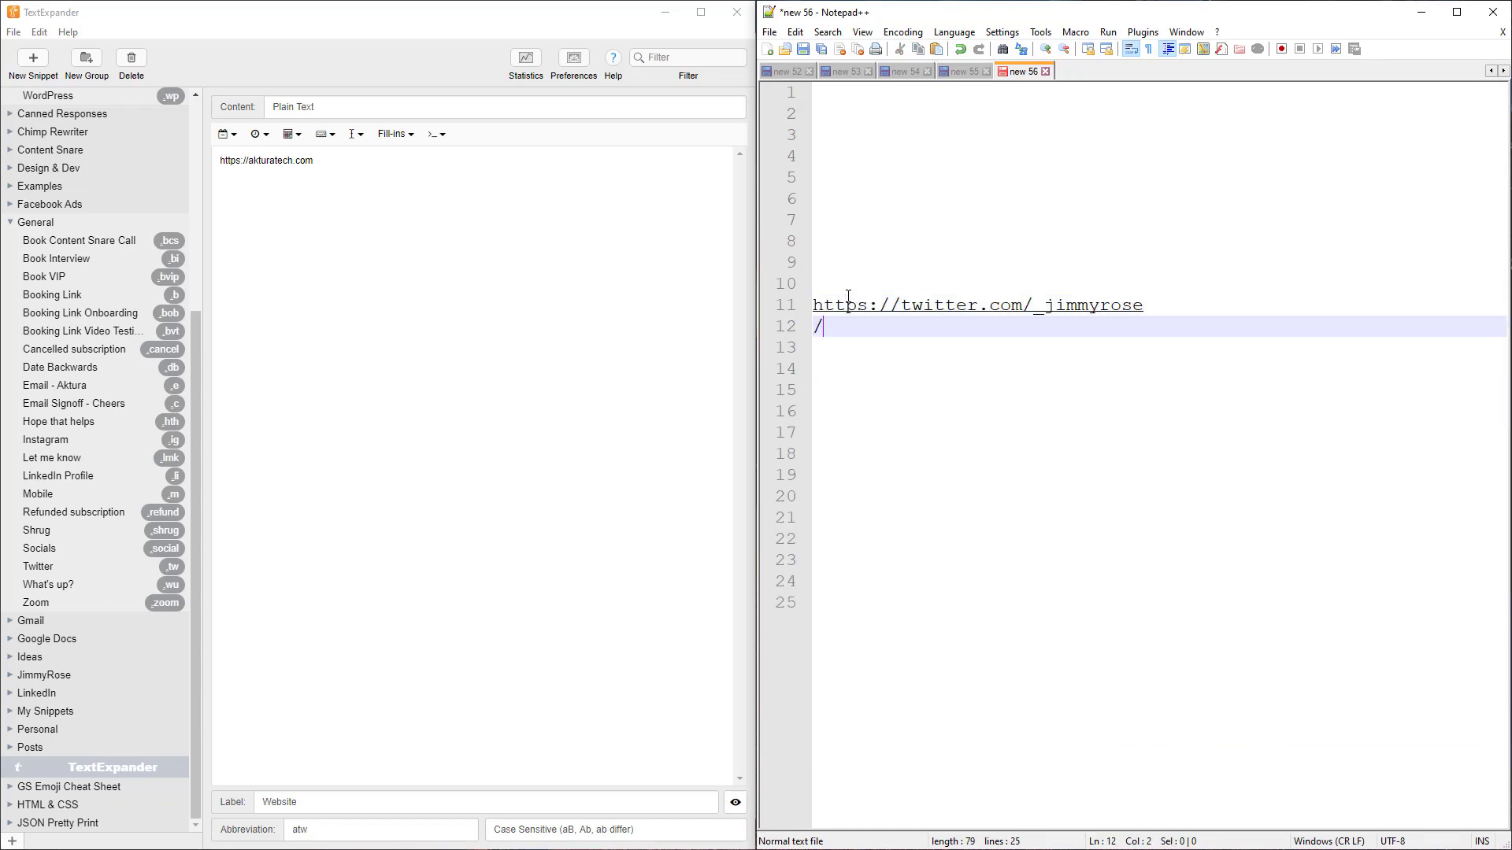
text(www.linkedin.com/in/jamesrose0/)
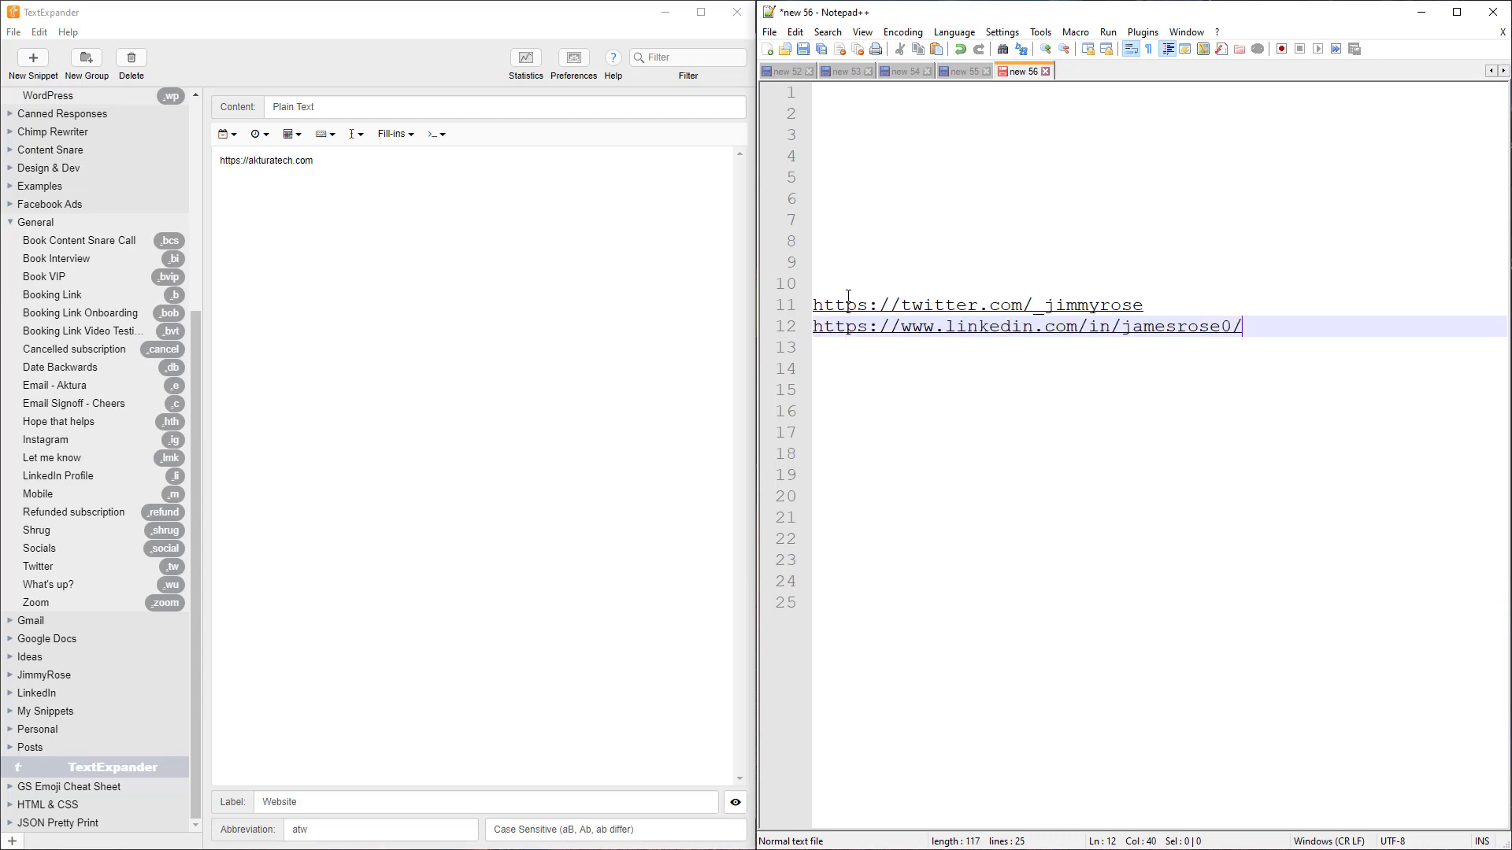
key(Return)
key(Down)
text(.)
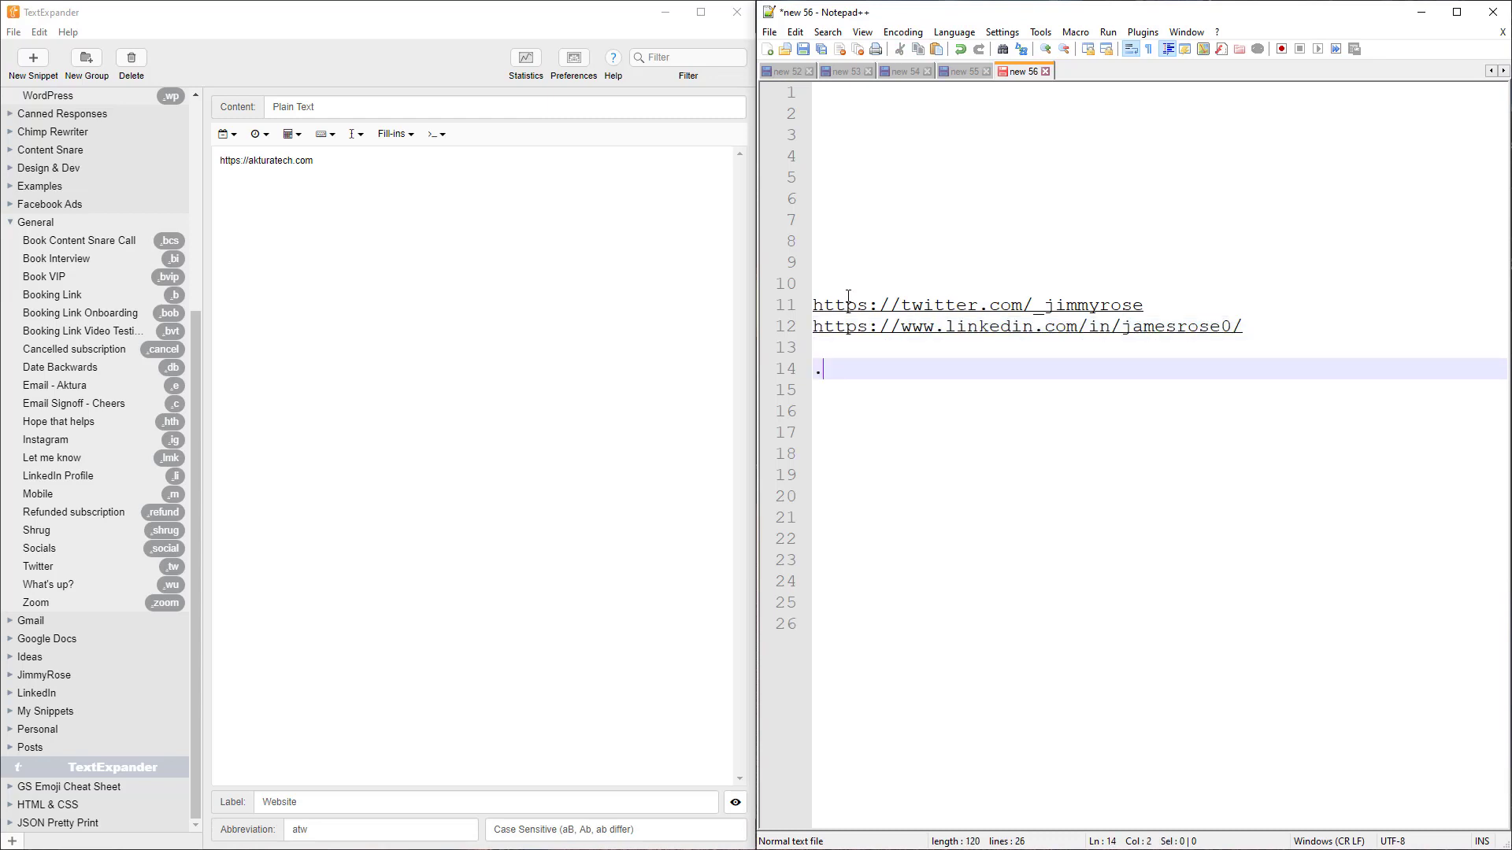
text(jryt)
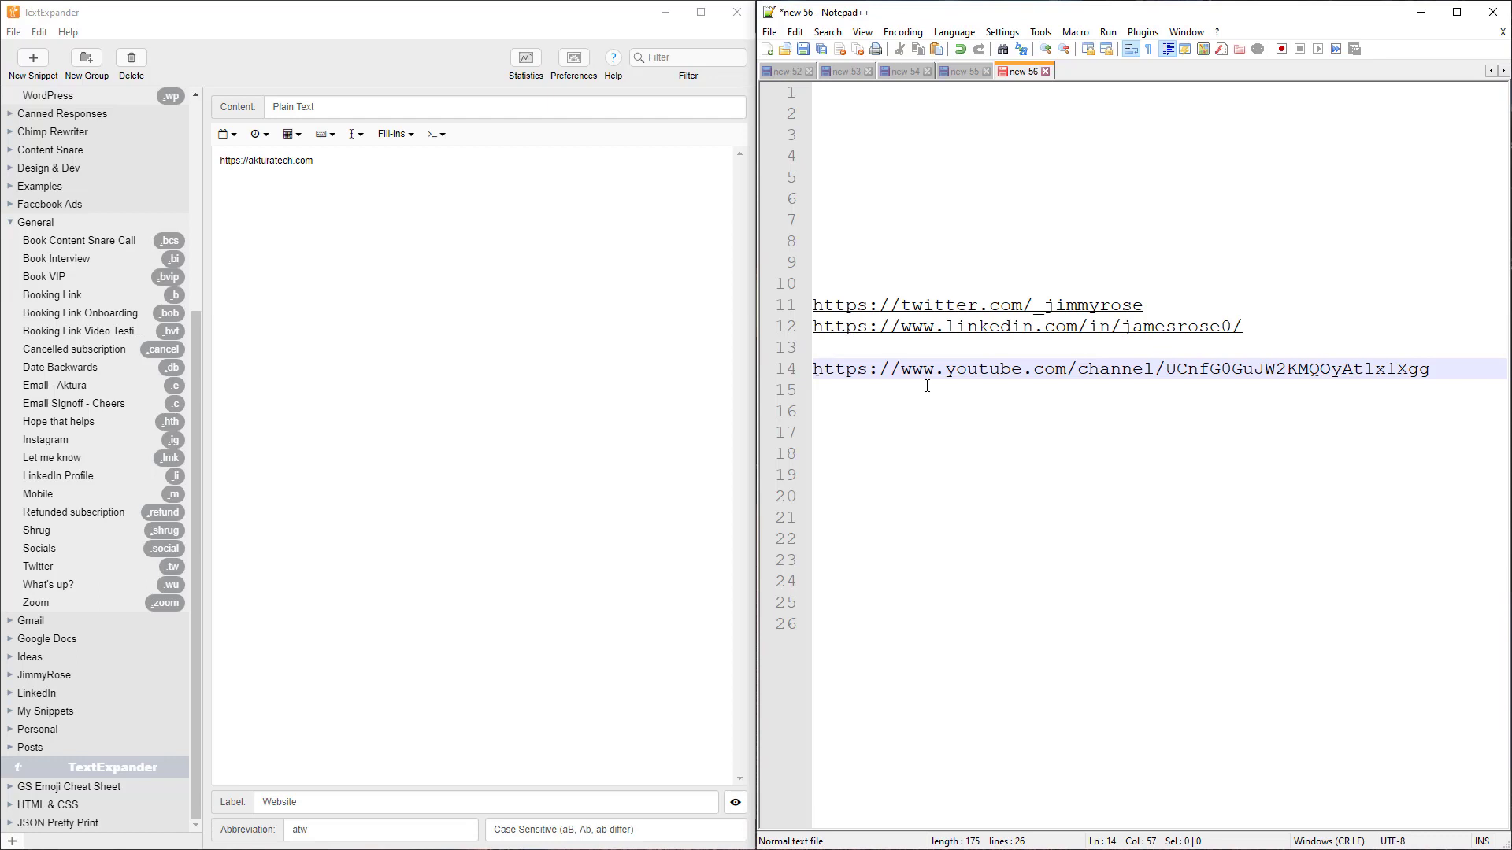
click(10, 222)
Expand hexa into aqua code 4DB6AC and .hex into the colour-code list, selecting 43455A
click(10, 188)
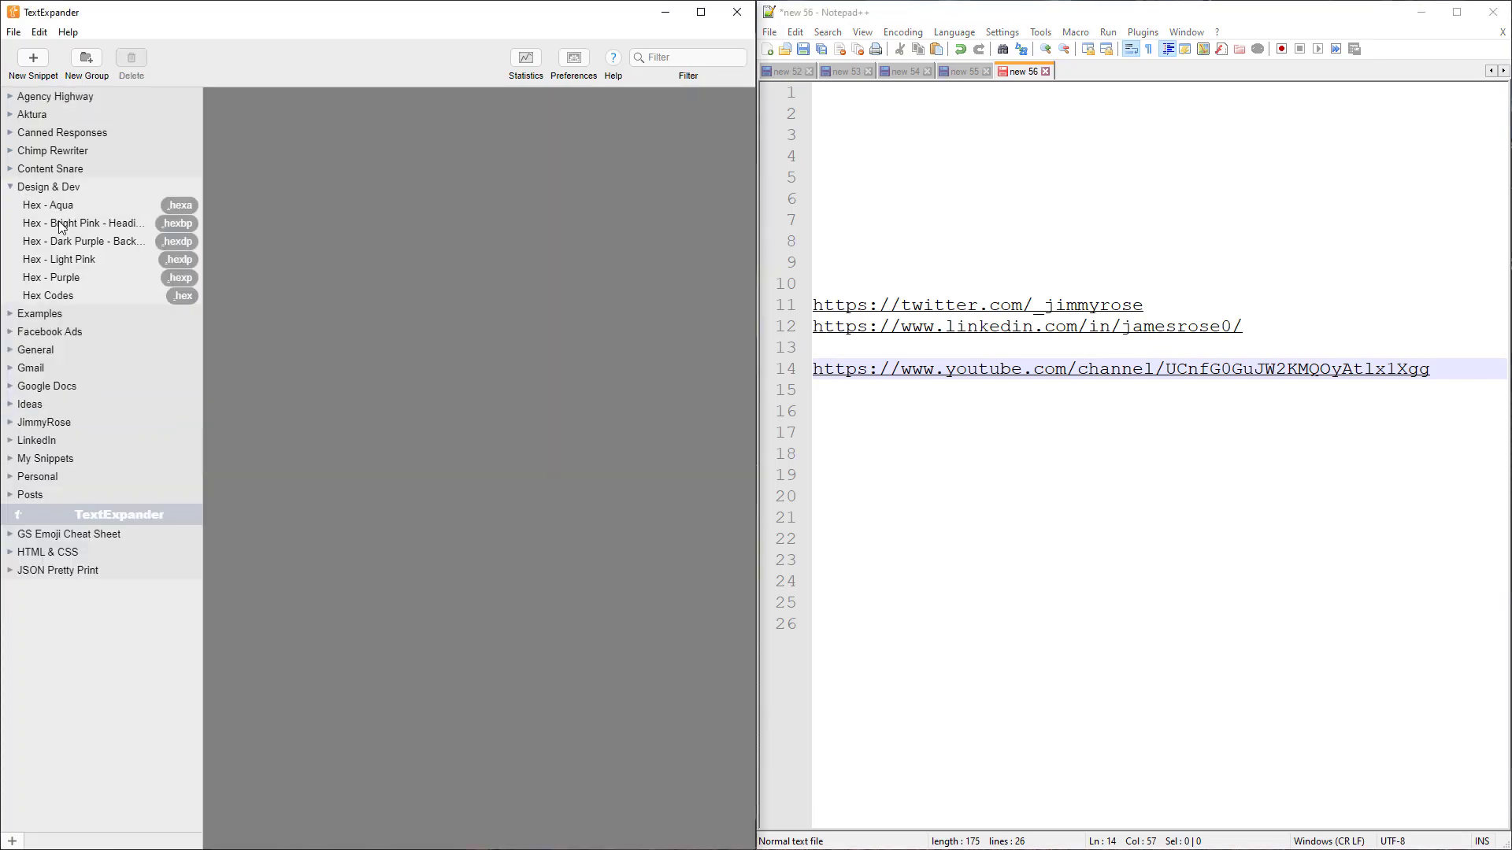
click(891, 431)
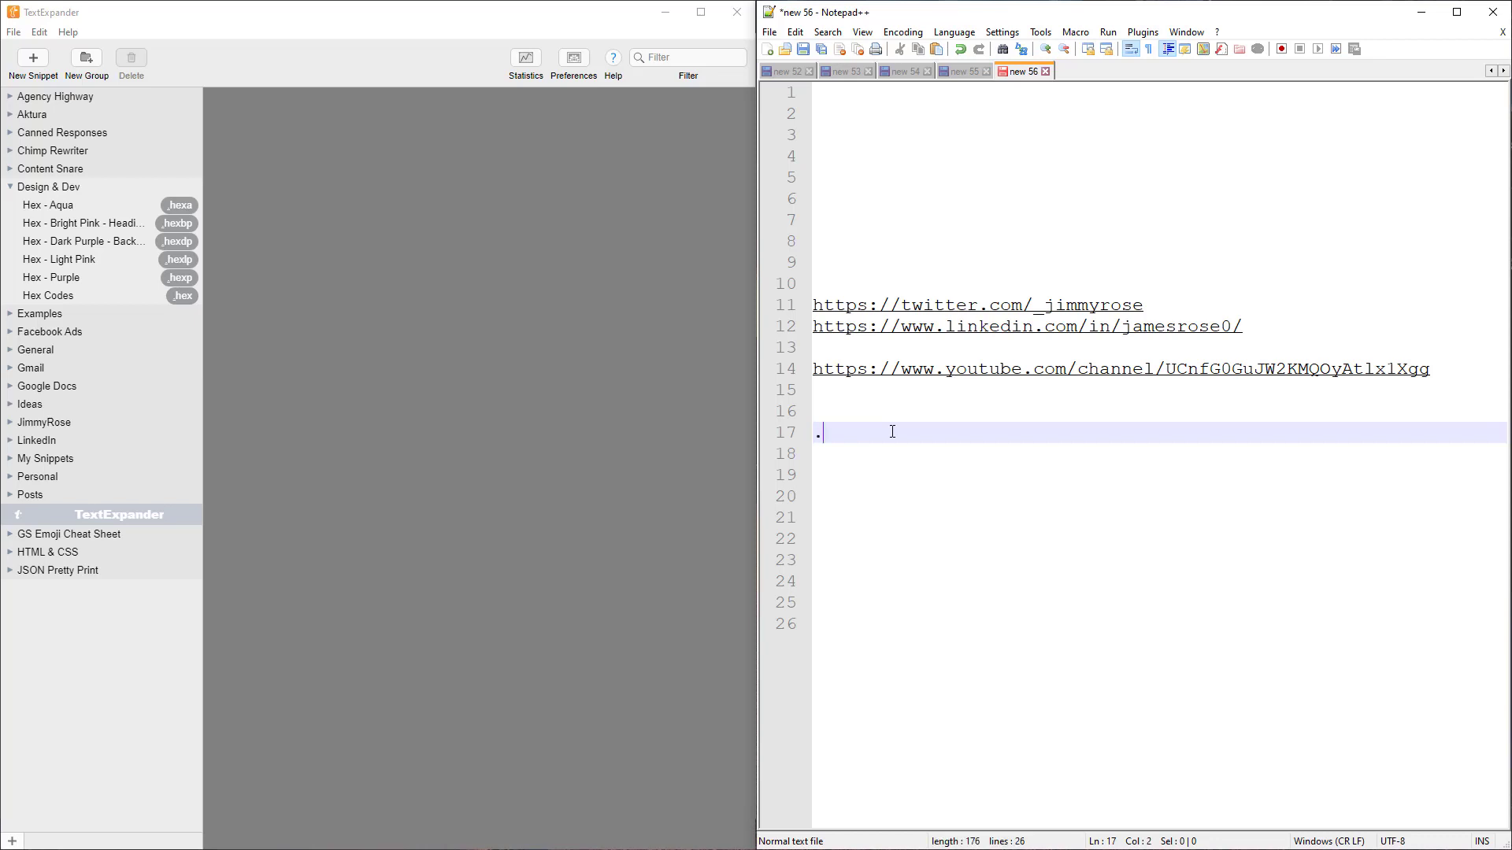
text(hexa)
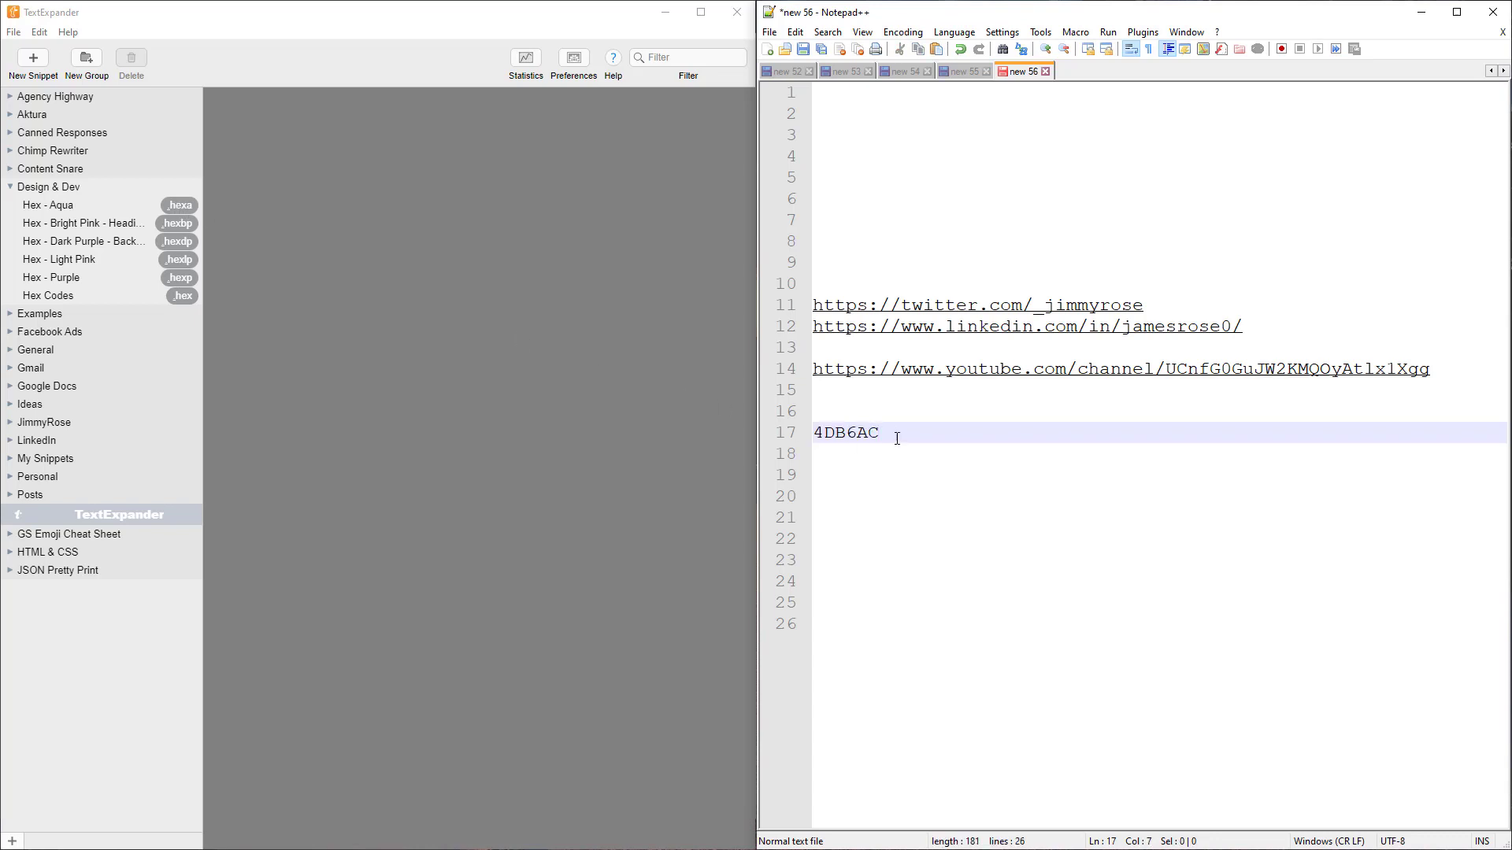
key(Return)
key(Return)
text(.)
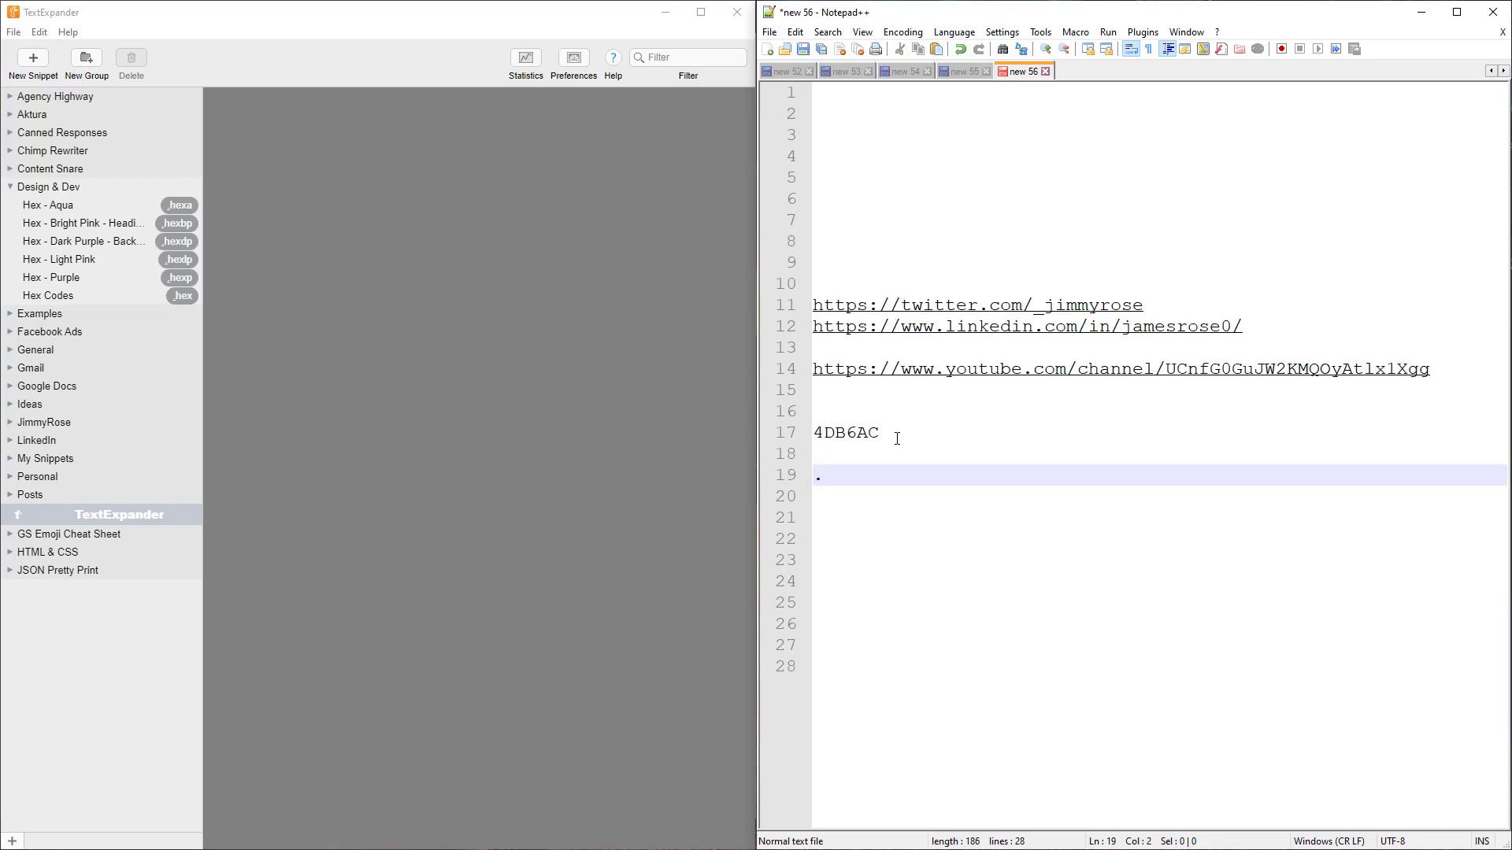
text(hex)
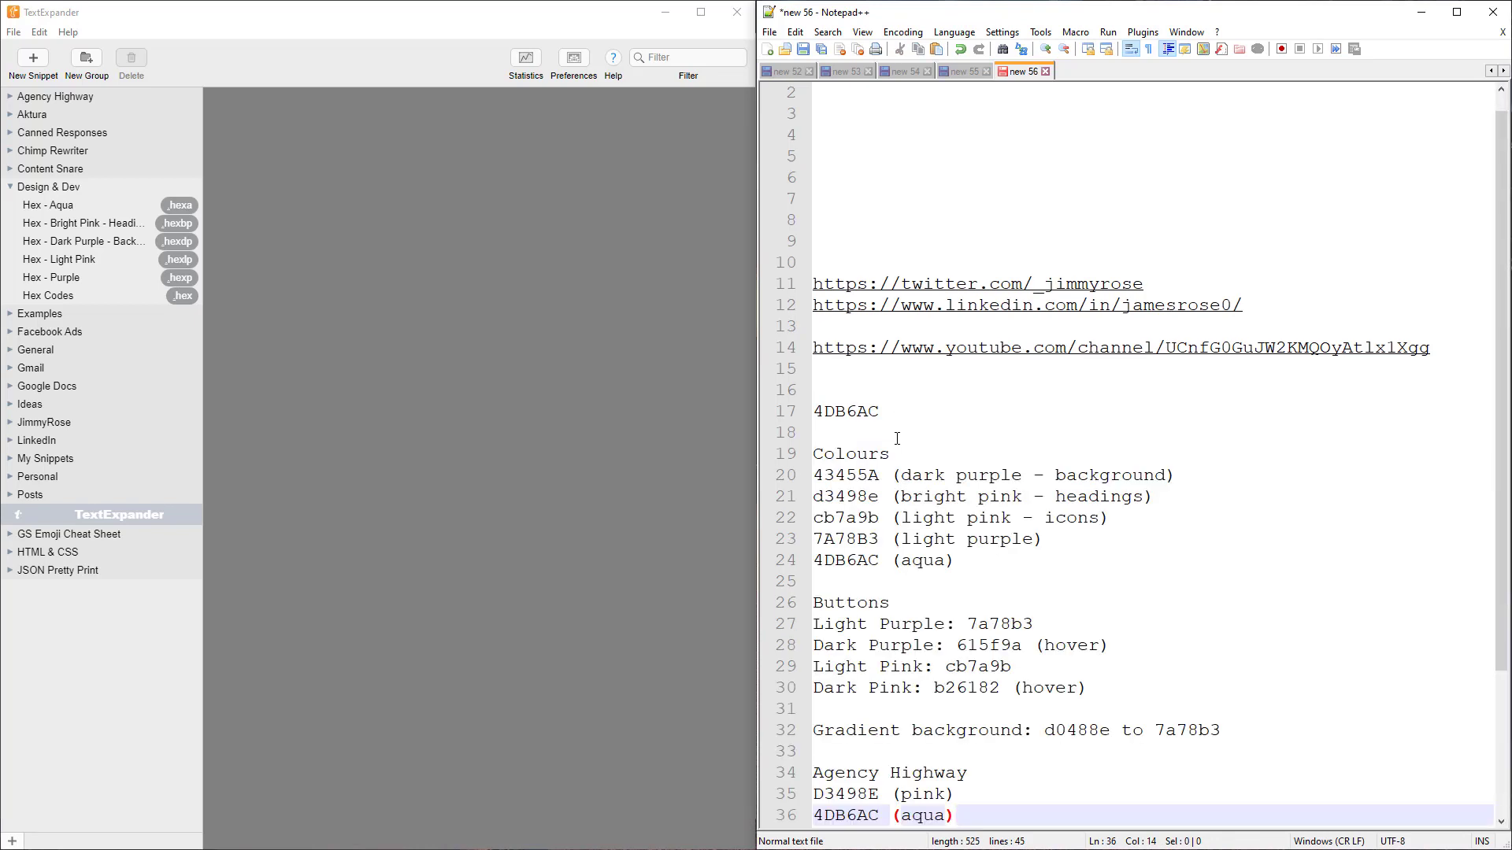
double_click(827, 475)
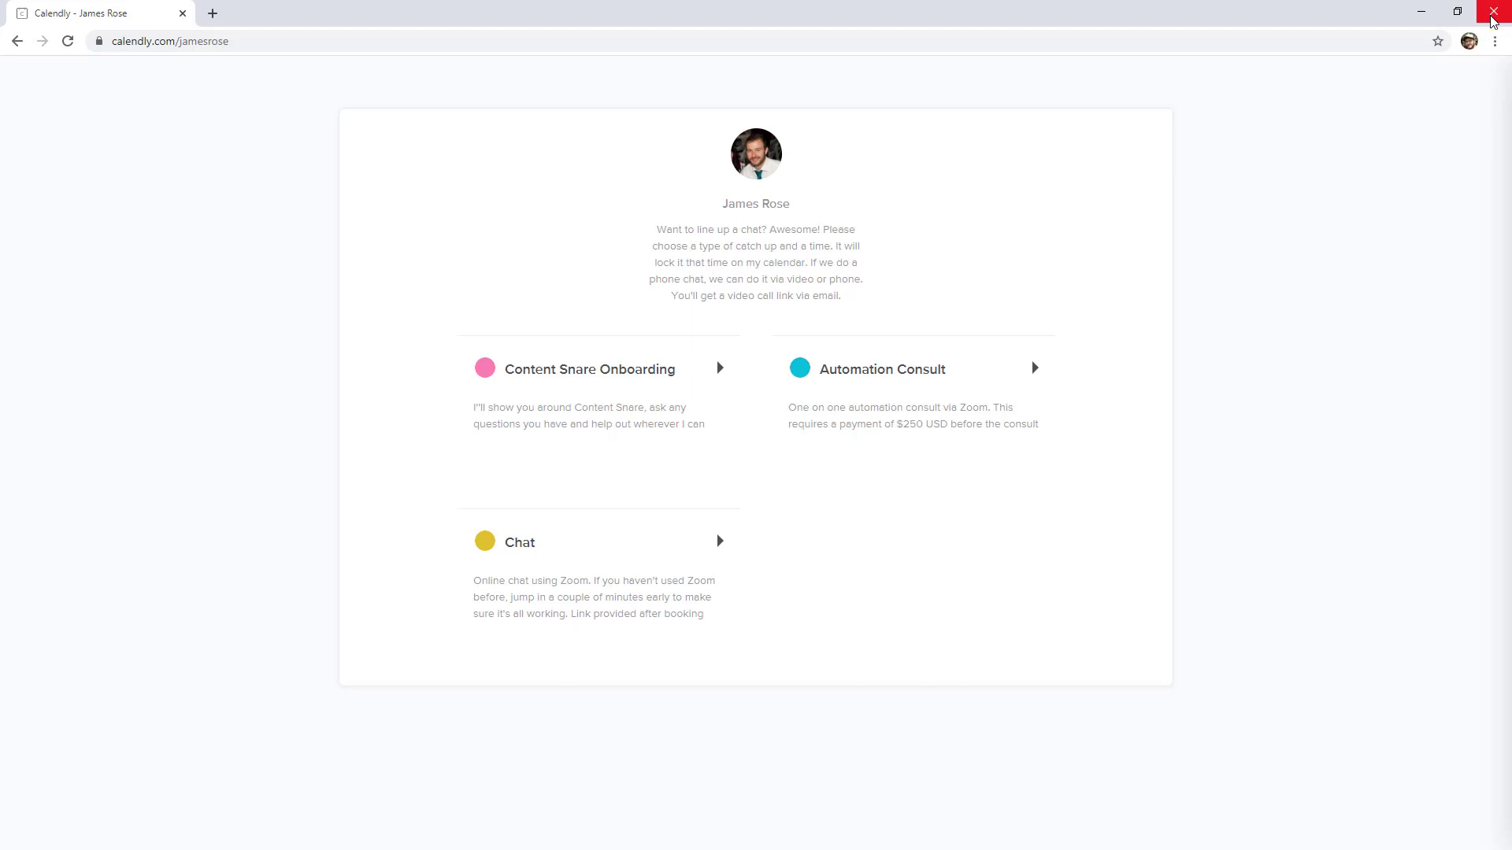
Close the Chrome window showing the Calendly booking page
click(1492, 13)
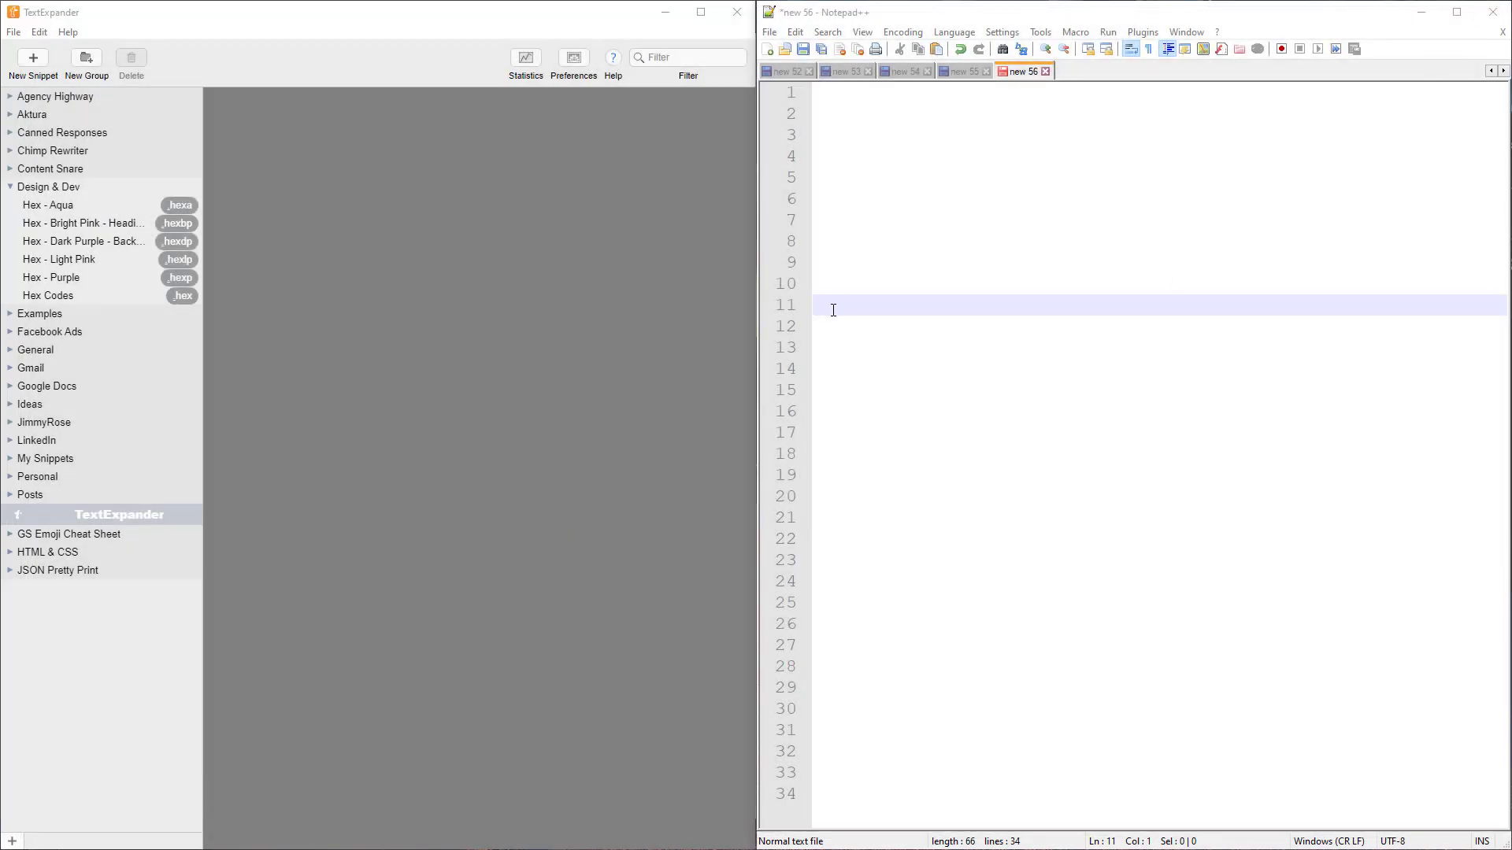
Expand .bob into the Calendly Content Snare onboarding booking link on line 11
click(833, 310)
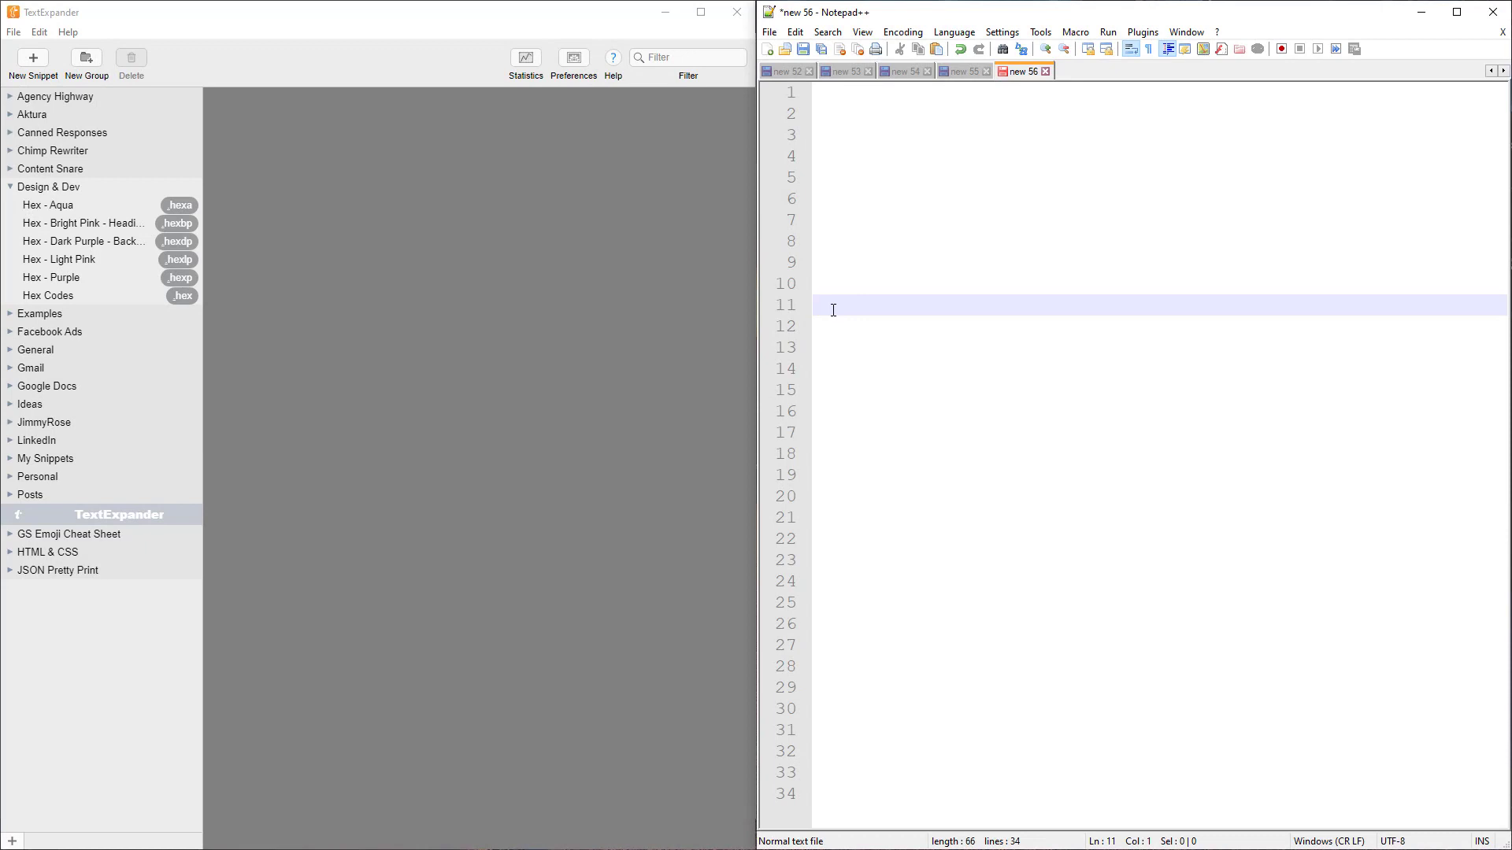
text(.b)
click(10, 351)
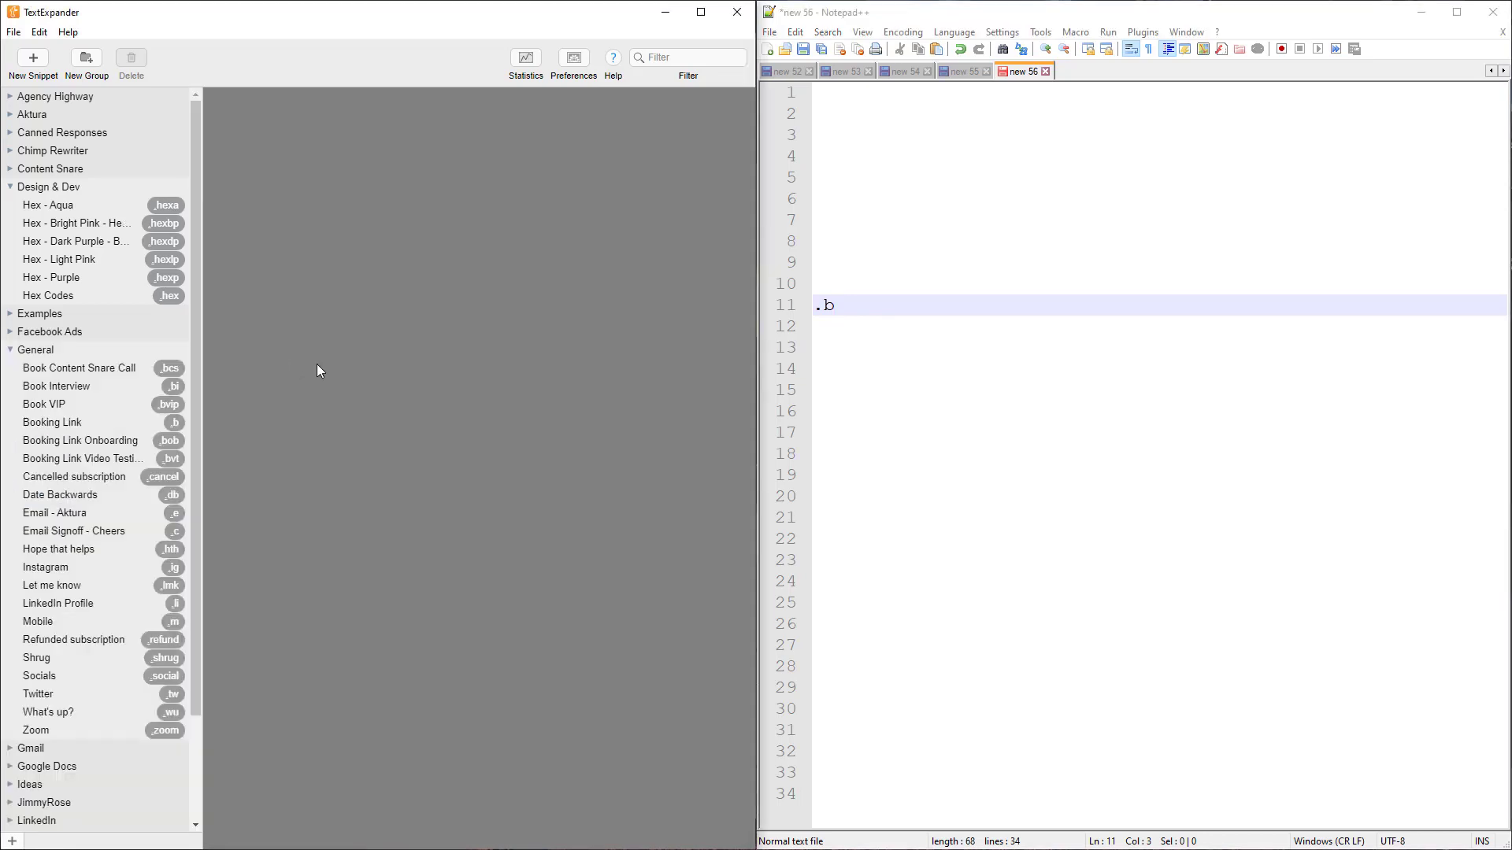
scroll(96, 415, down, 1)
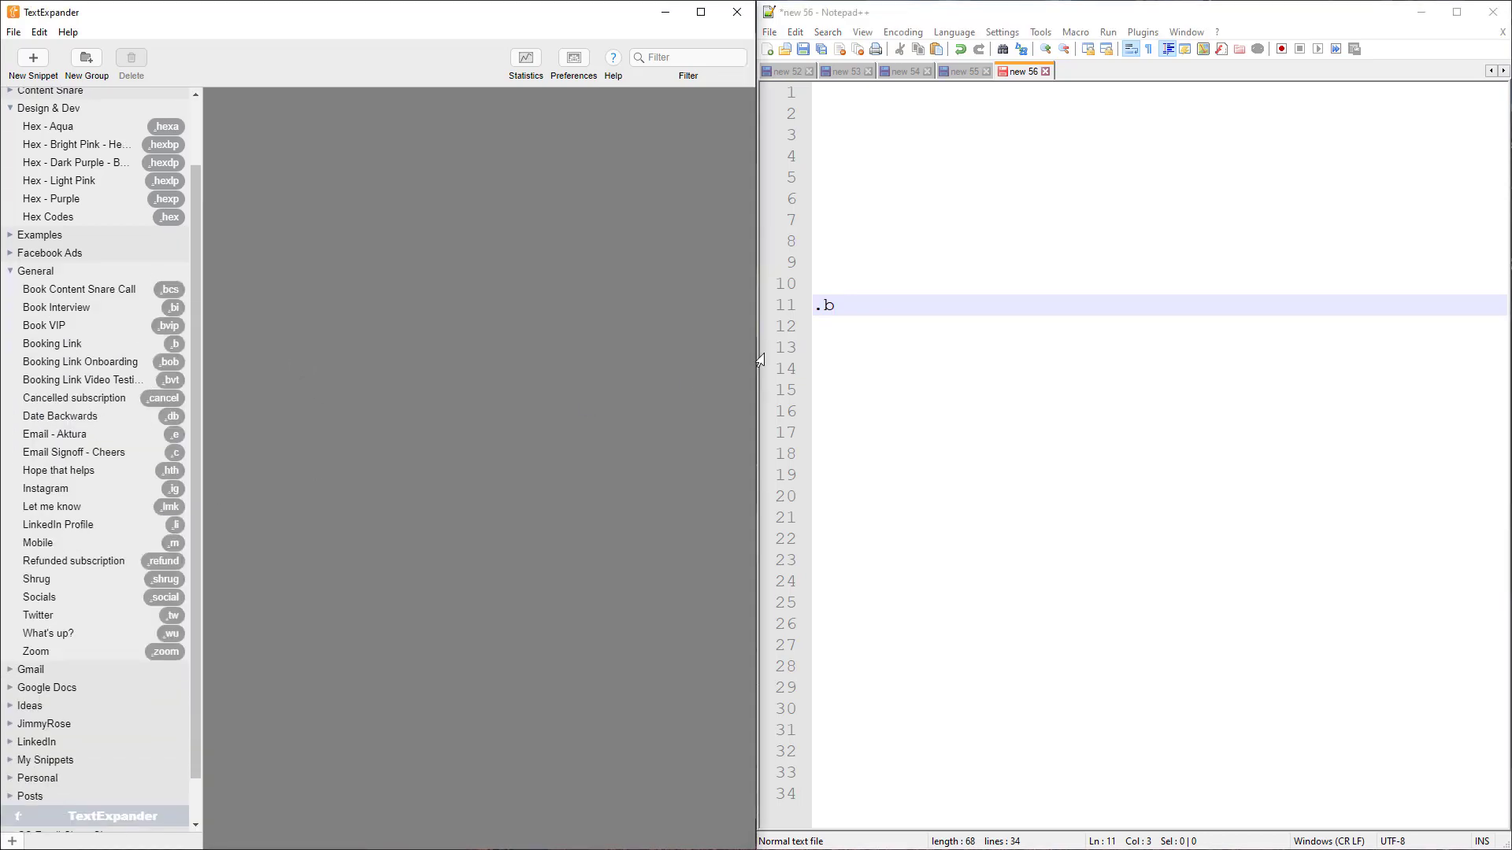
click(935, 301)
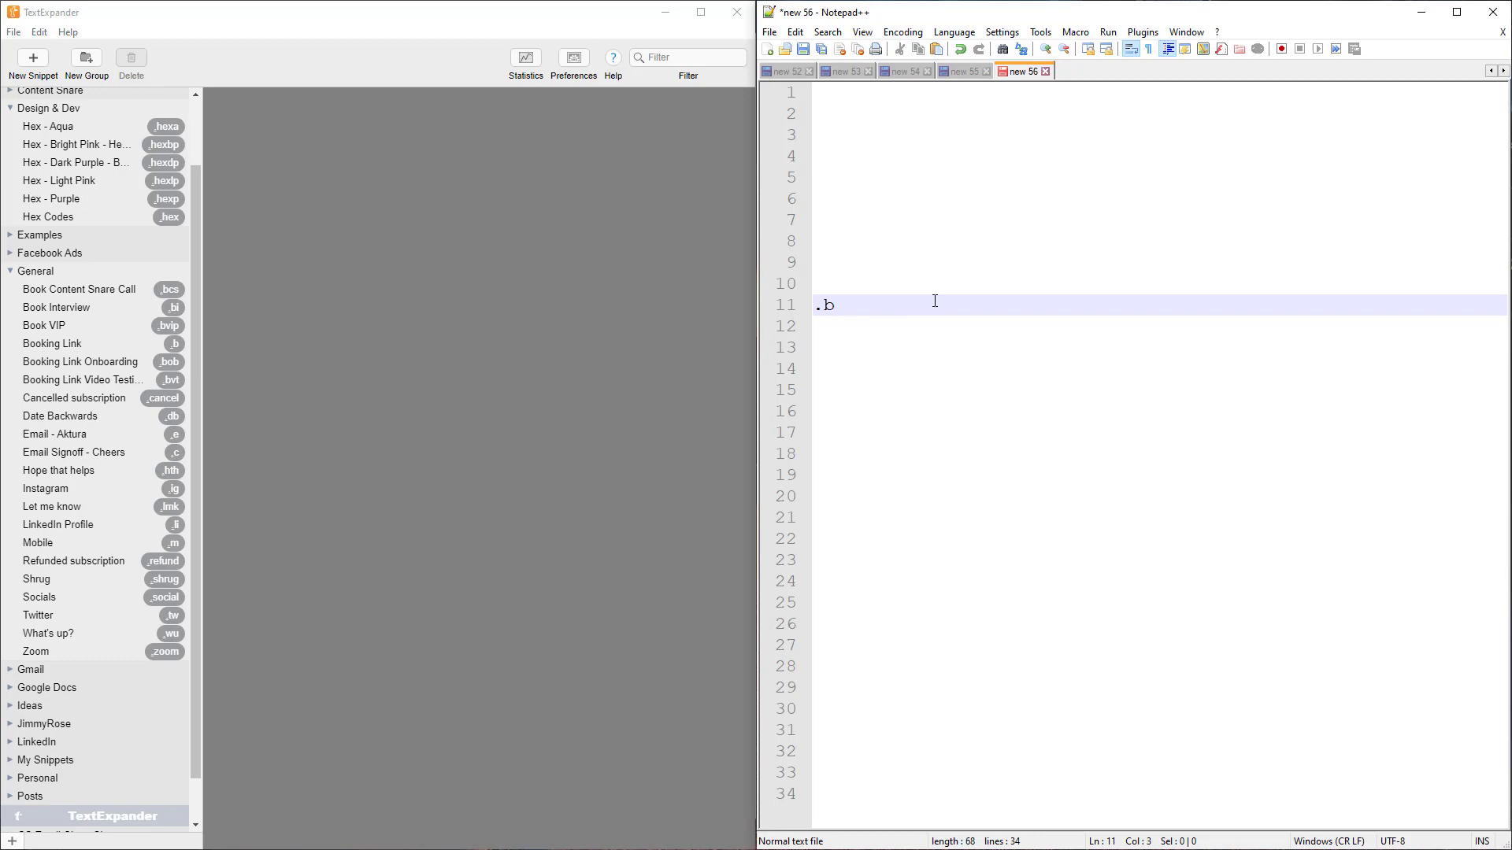
text(.bob)
key(Return)
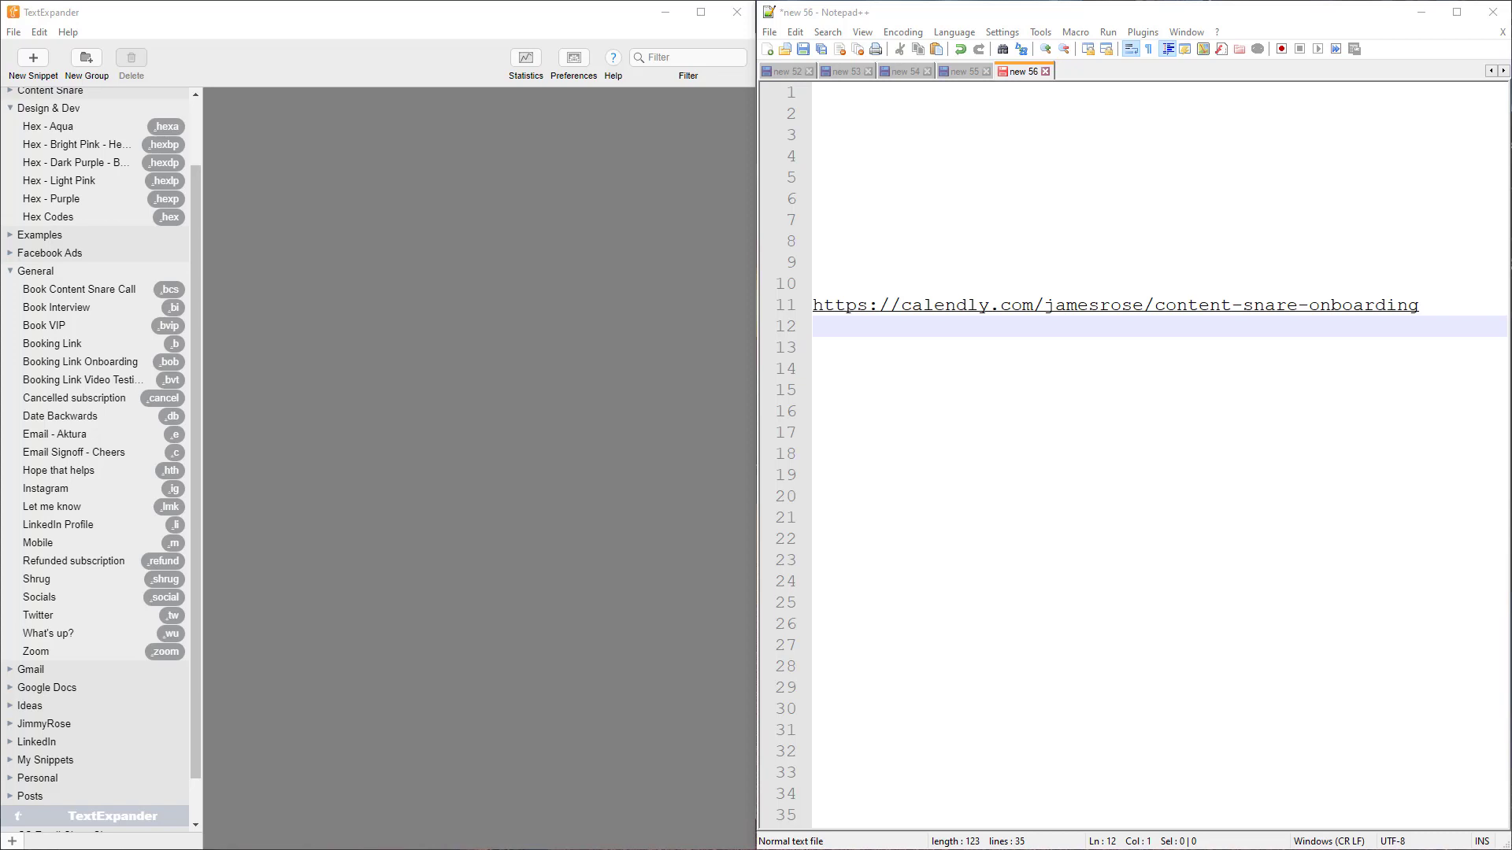
Expand .gwdc into the contentsnare.com/get-web-design-clients link on line 15, with two blank lines below
click(835, 387)
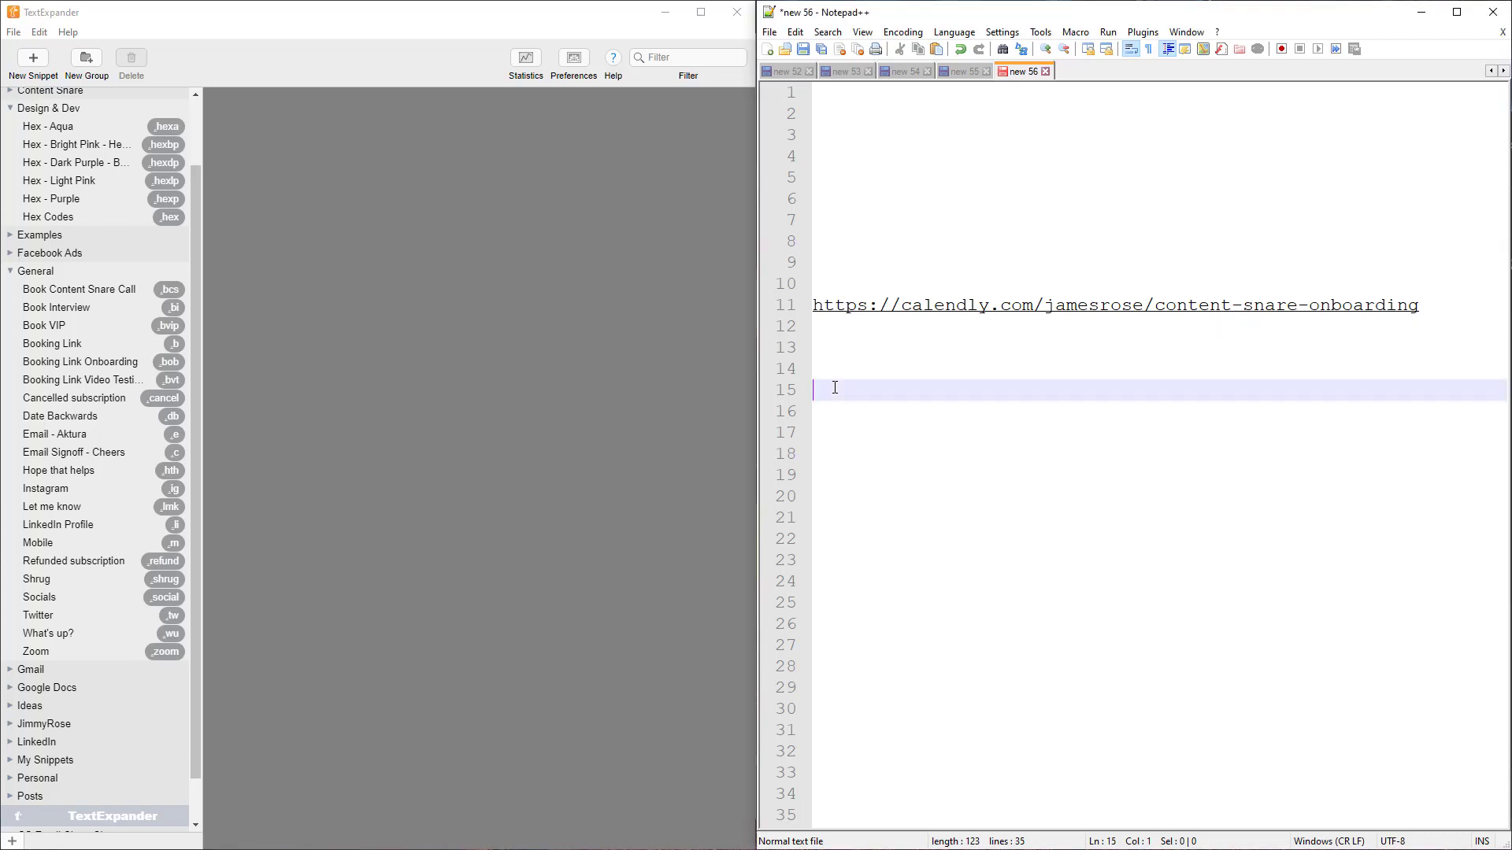
text(.gwdc)
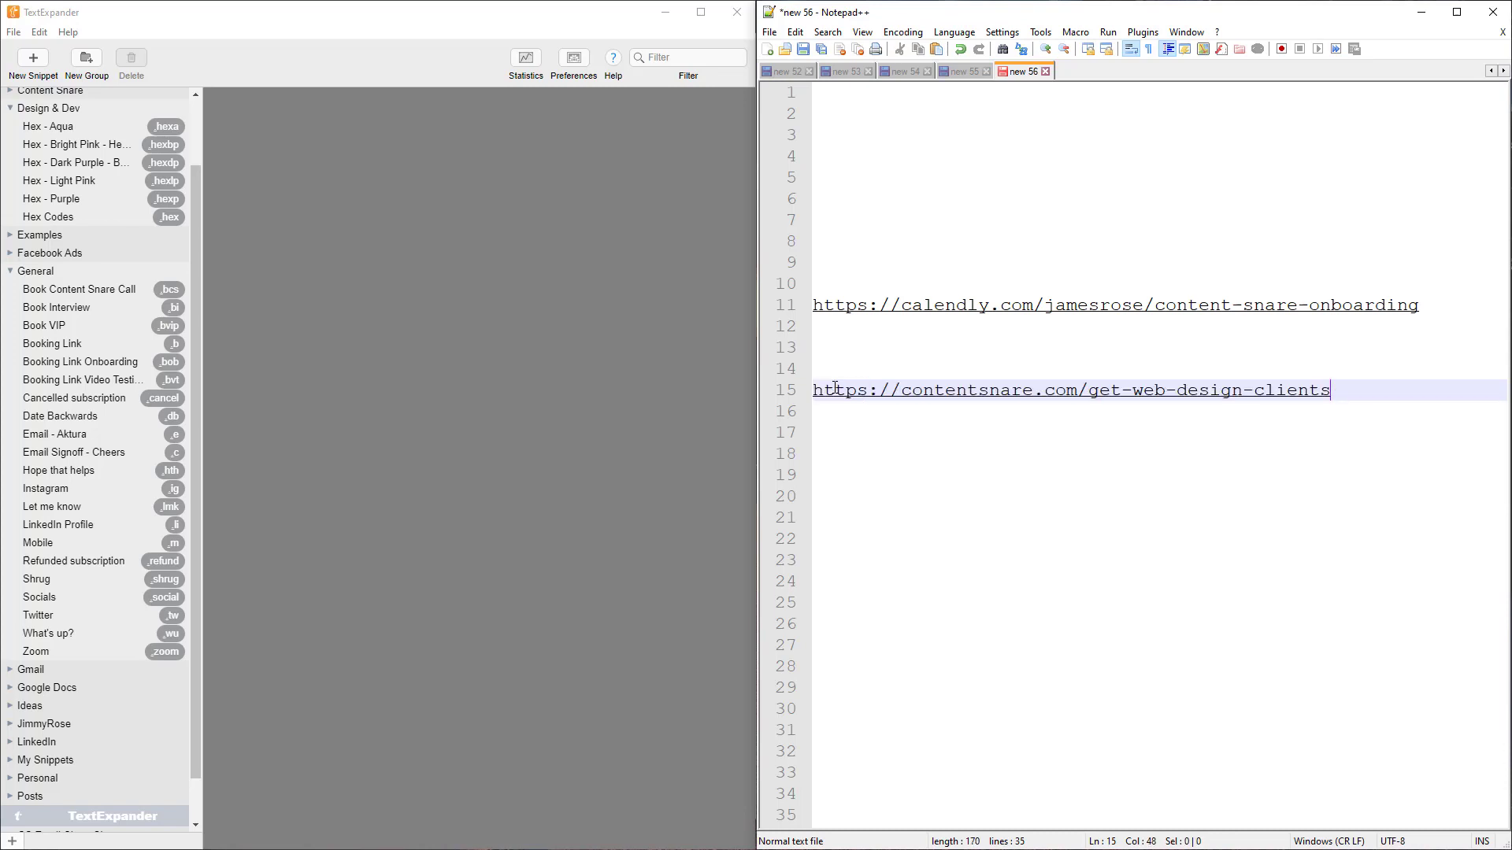
key(Return)
key(Return)
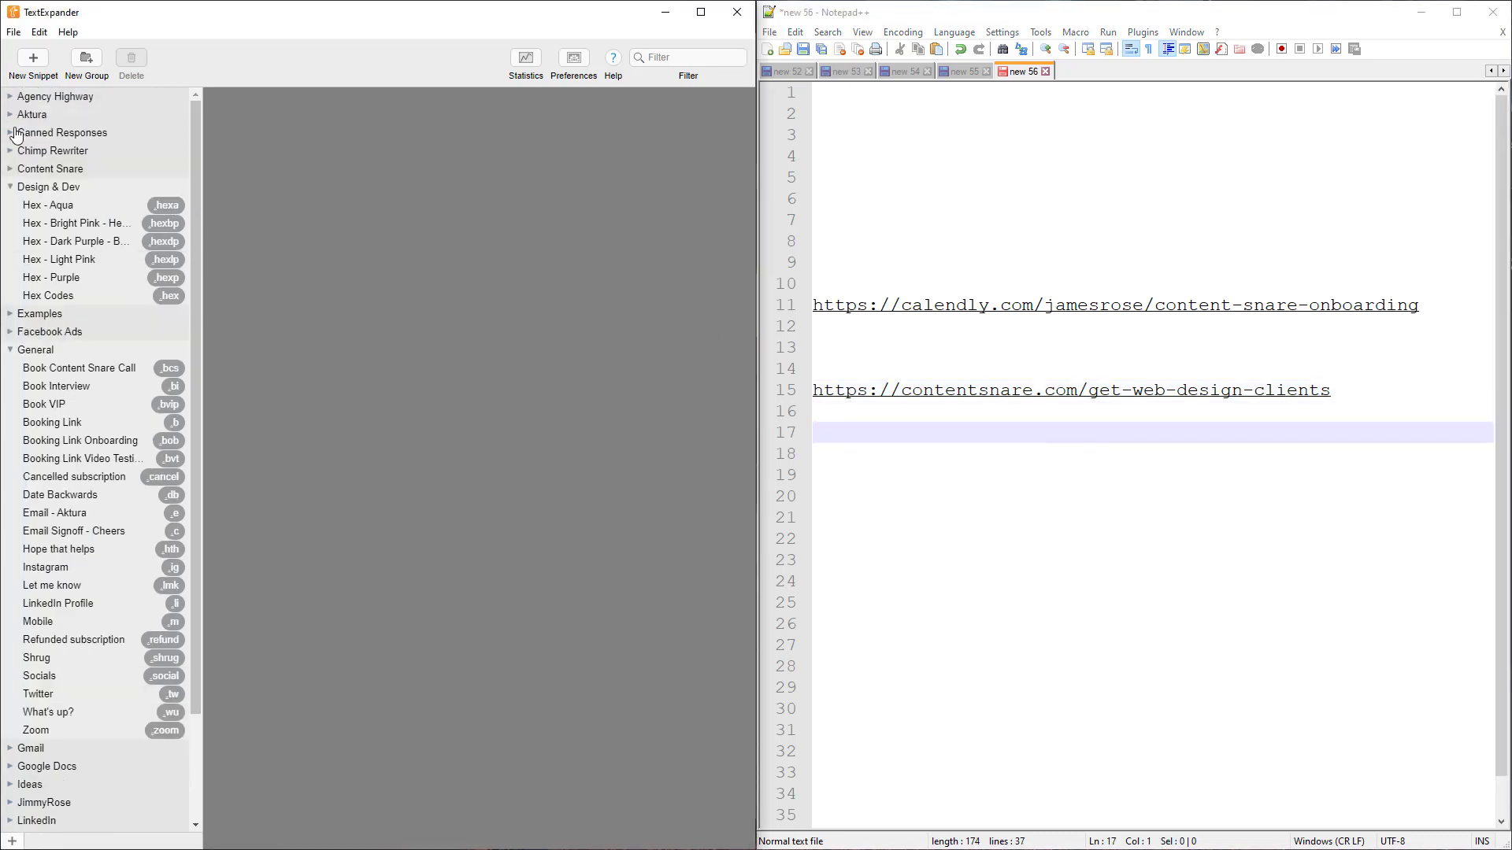
Show the Canned Responses snippets and expand #gwdc on line 19 of the text file
double_click(52, 135)
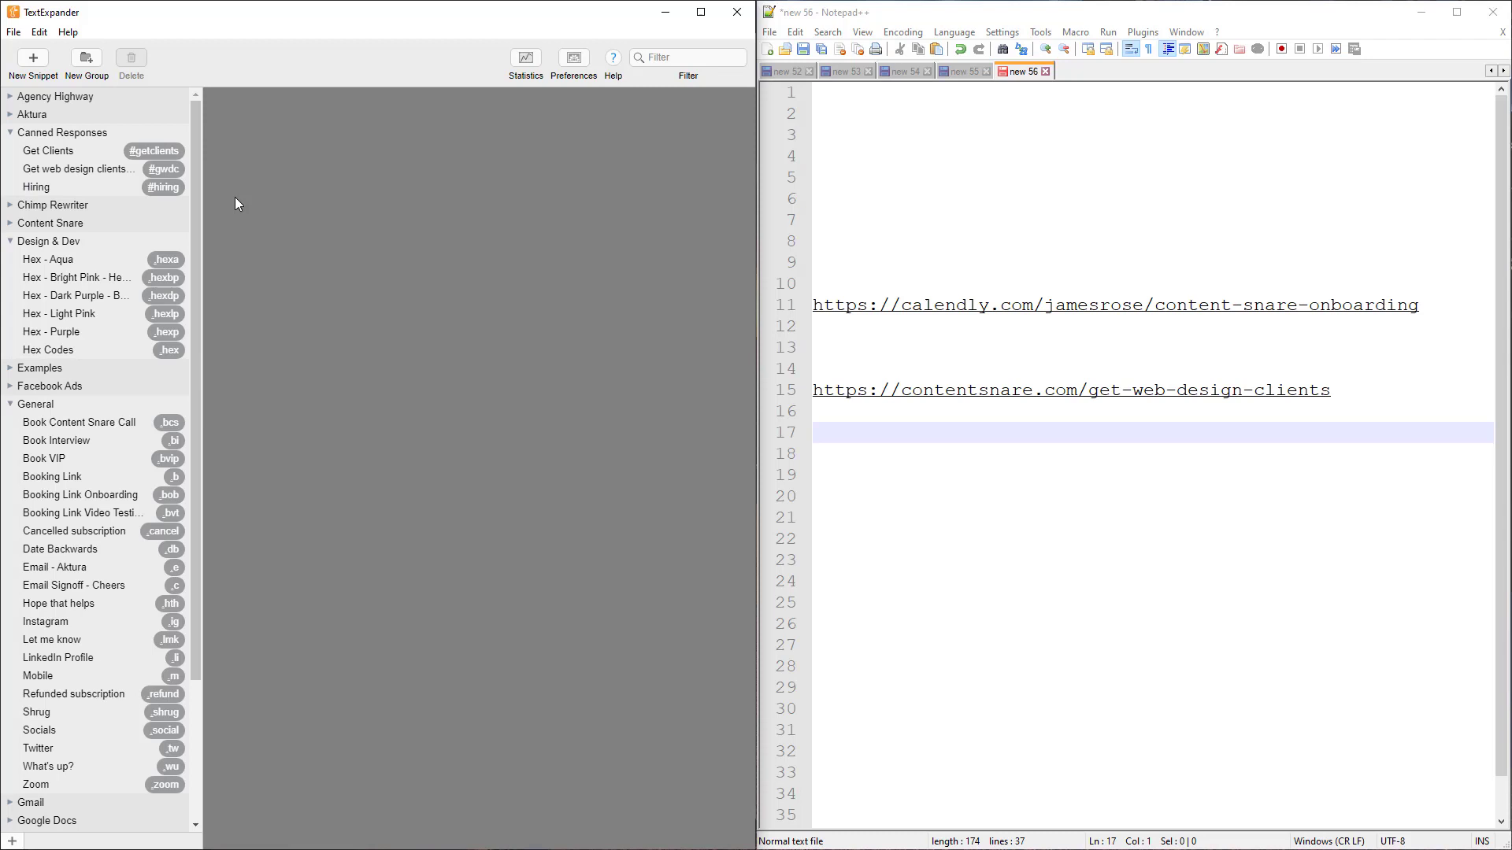
click(830, 444)
click(841, 481)
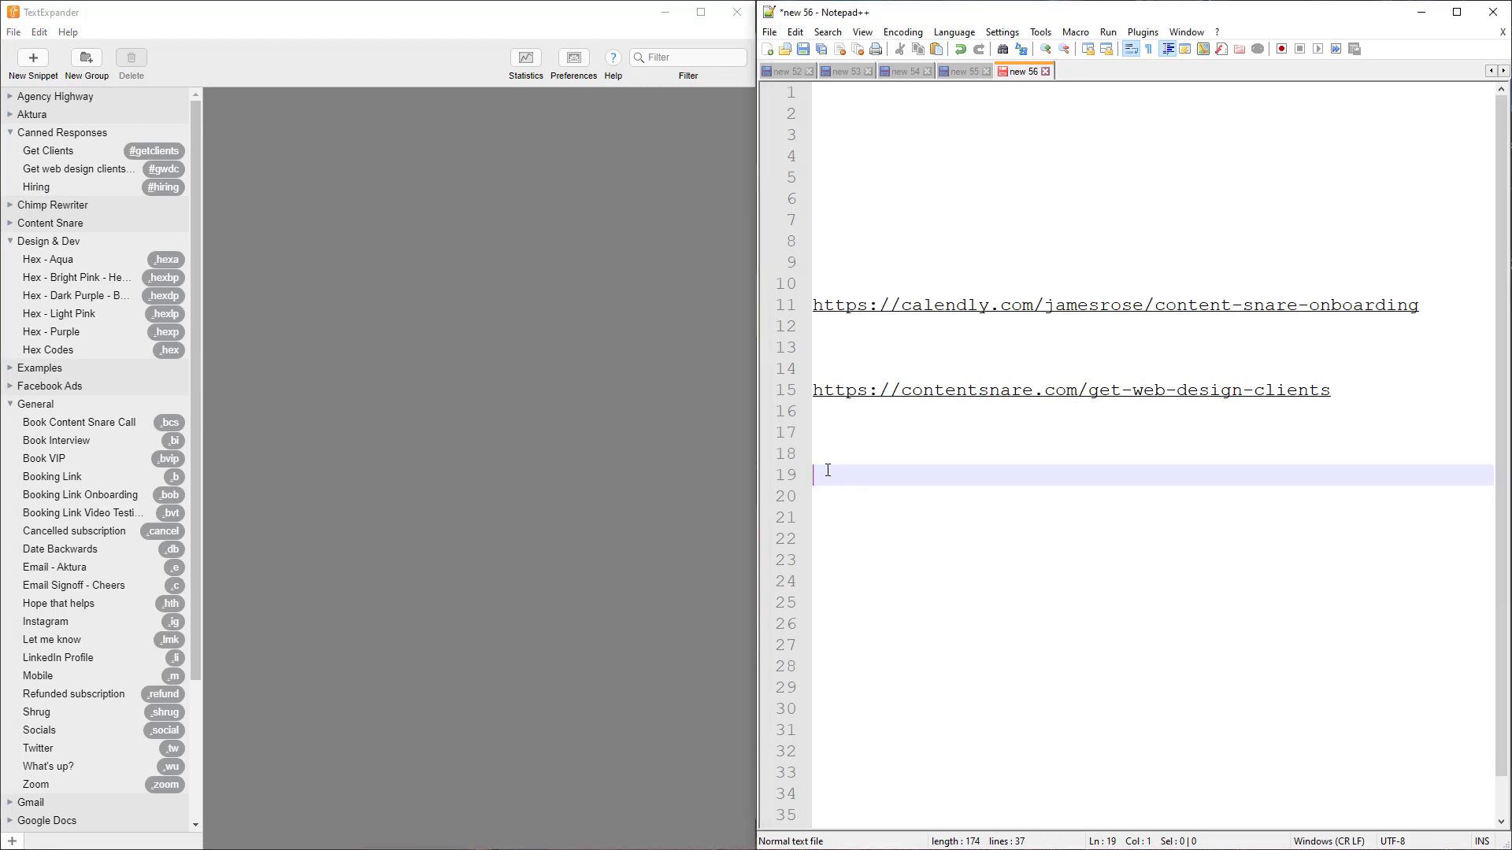
text(#gwdc)
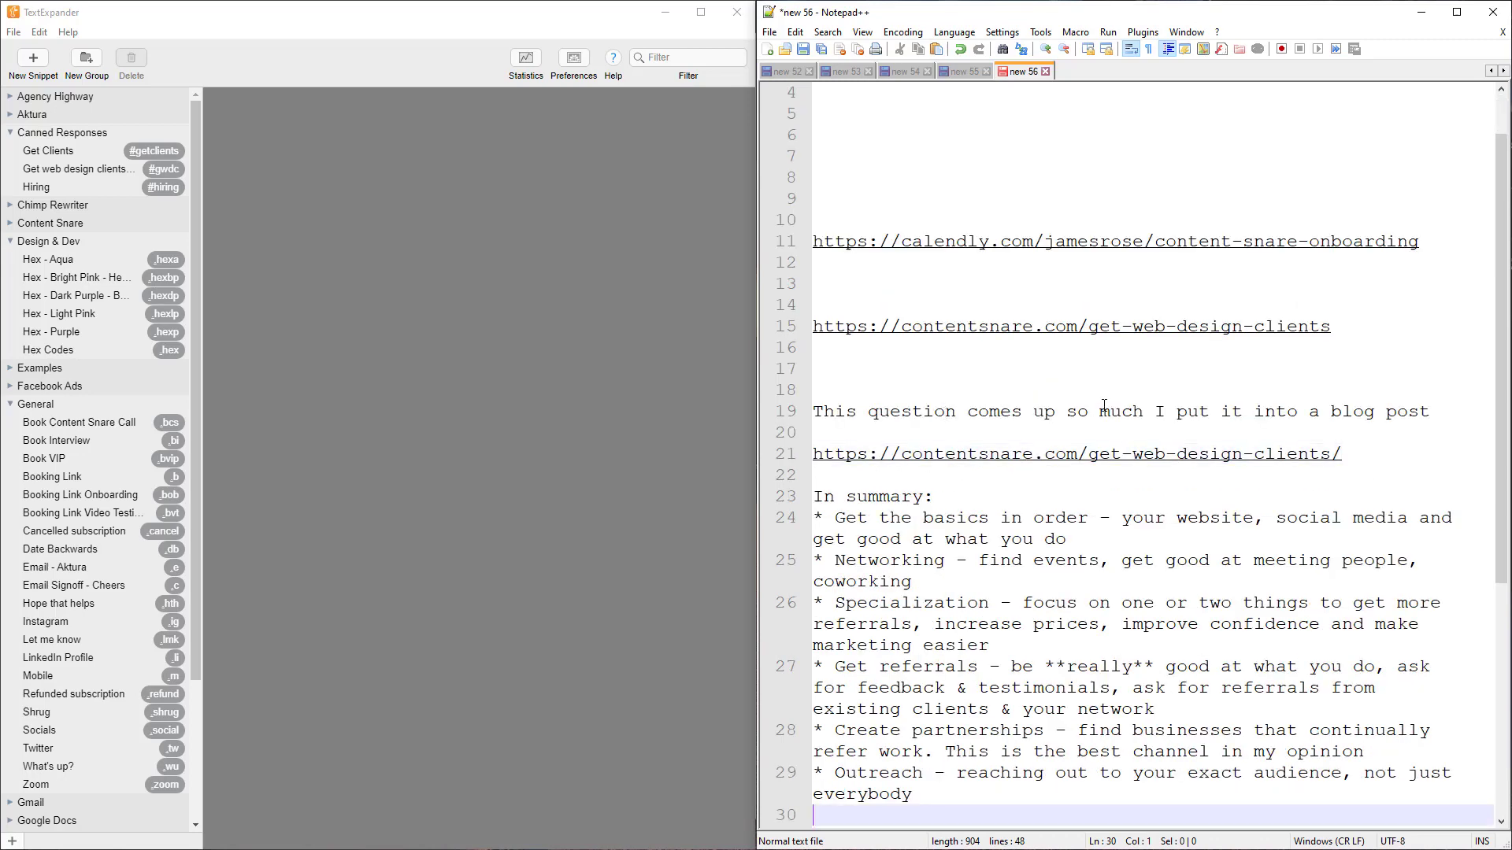
Select the expanded web-design-clients summary below the links and delete it
drag(857, 496, 1071, 796)
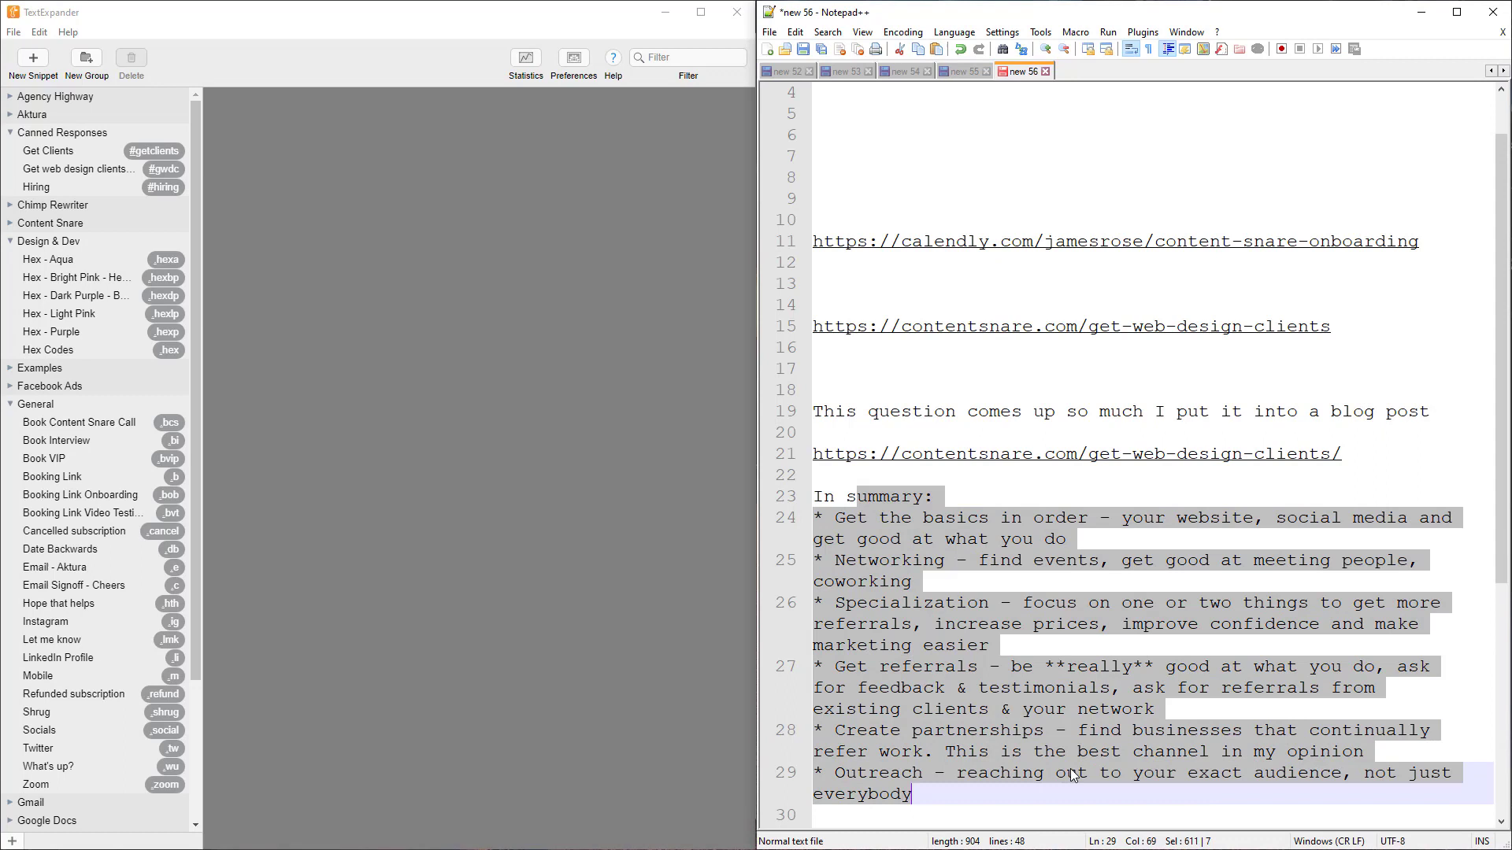
click(1071, 776)
drag(953, 796, 823, 370)
key(Delete)
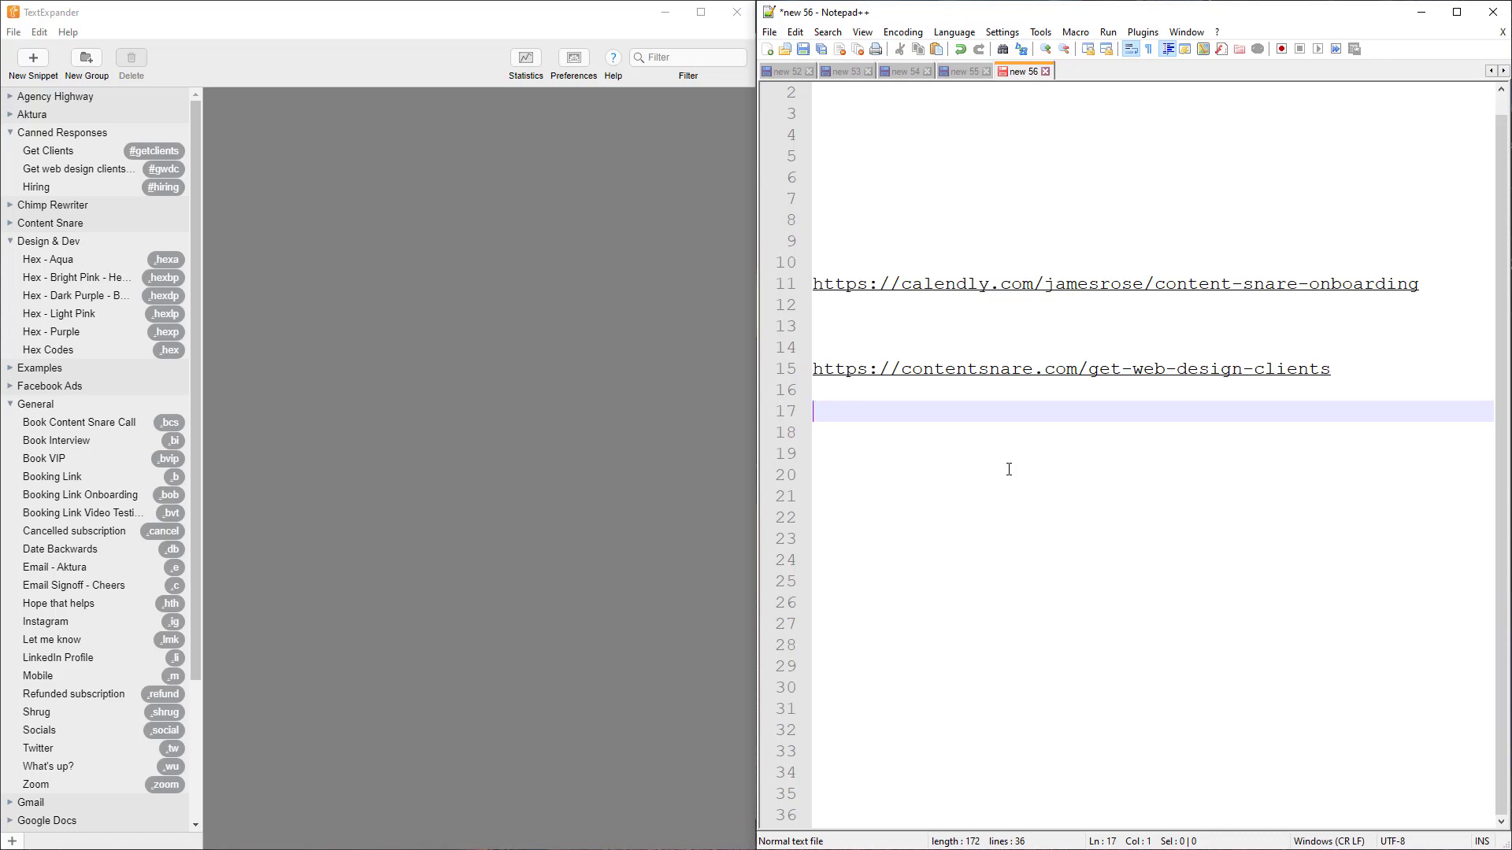
Search snippets for 'clients' and insert the Get web design clients summary
key(ctrl+shift+space)
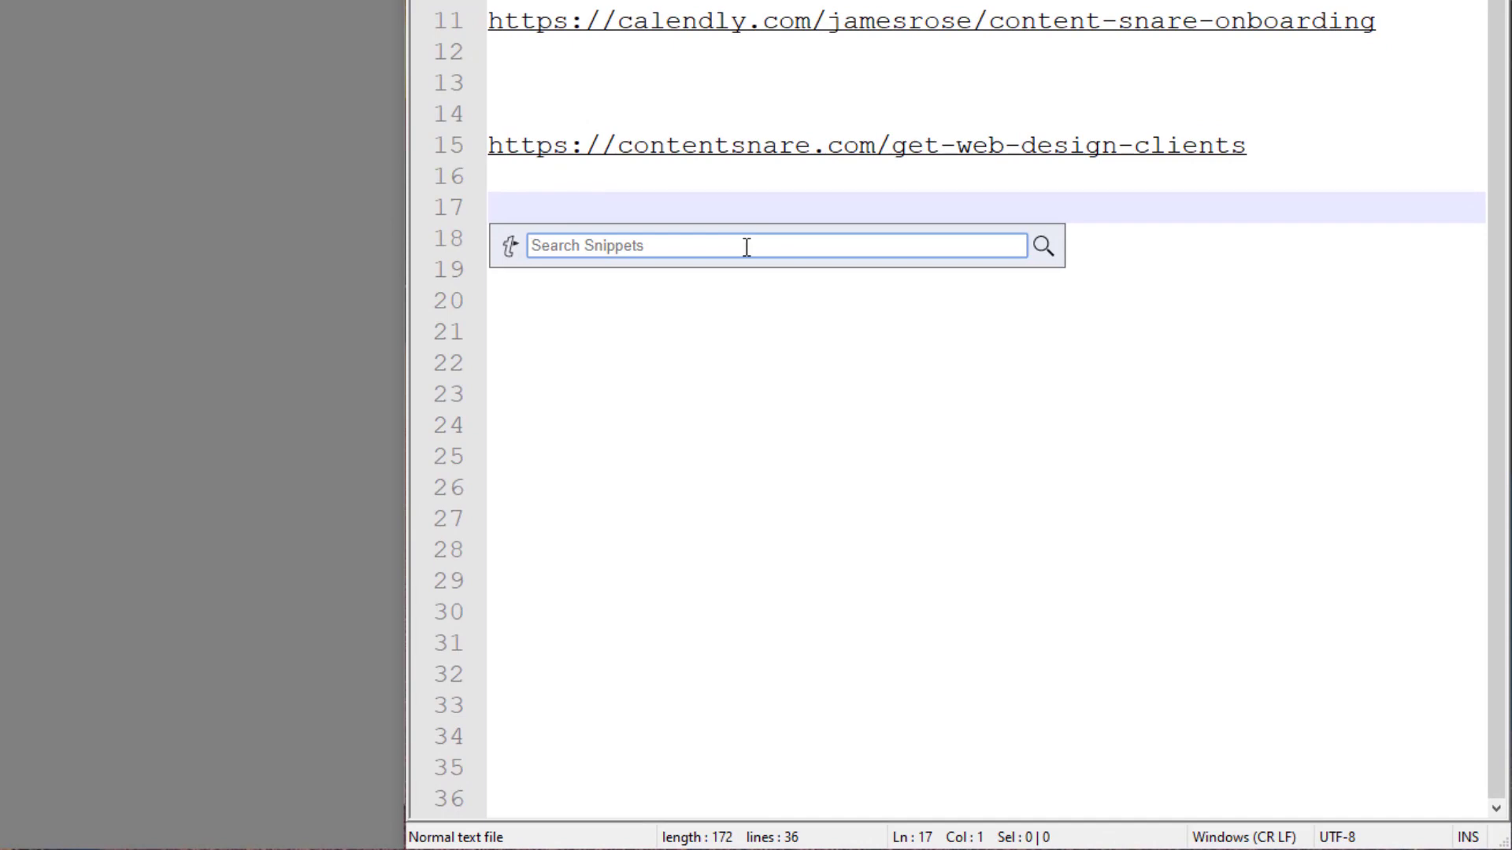
text(cl)
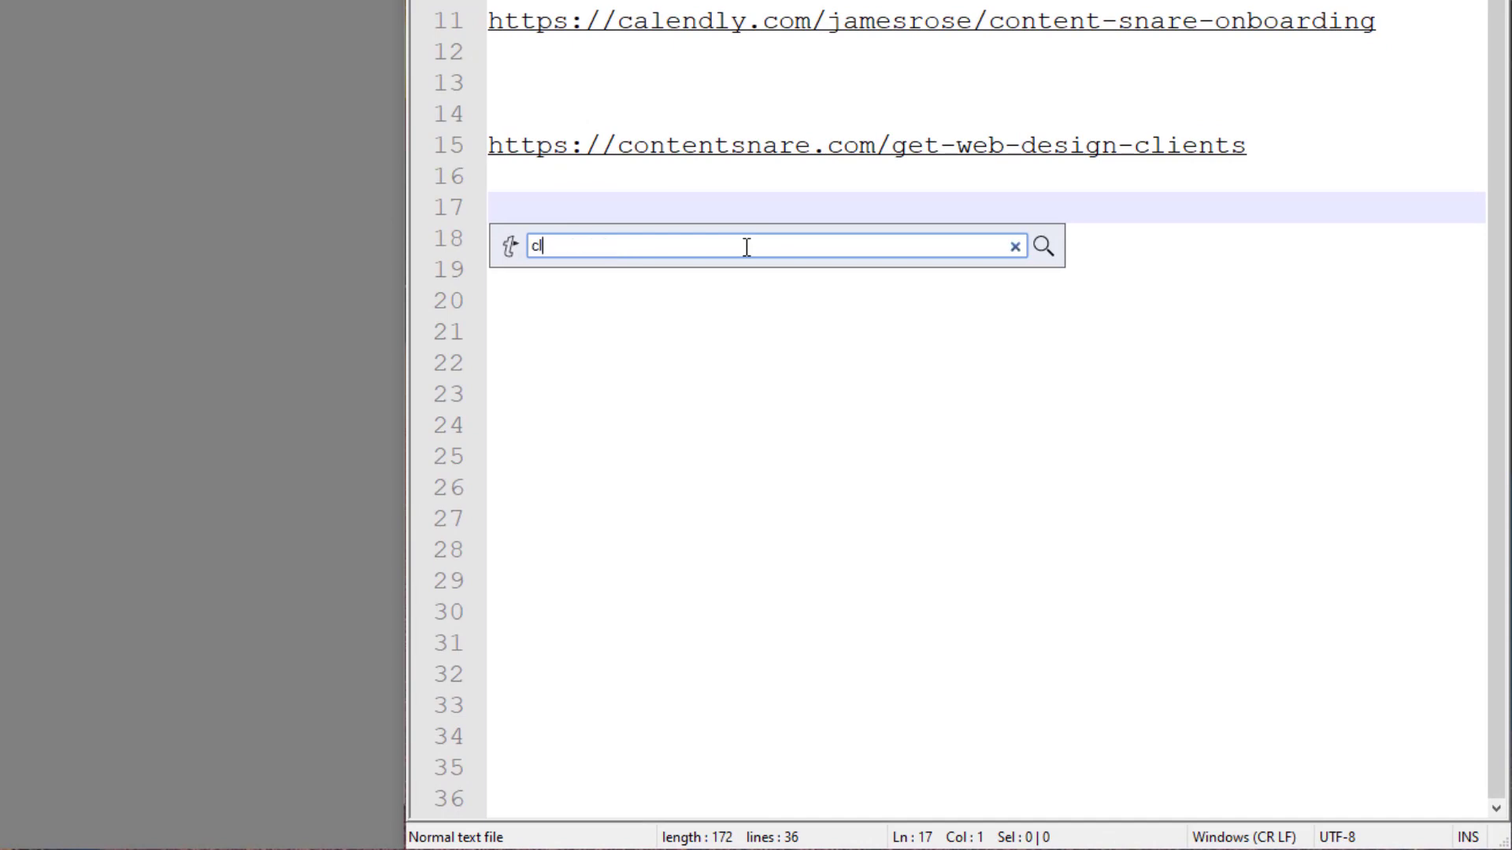
text(ients)
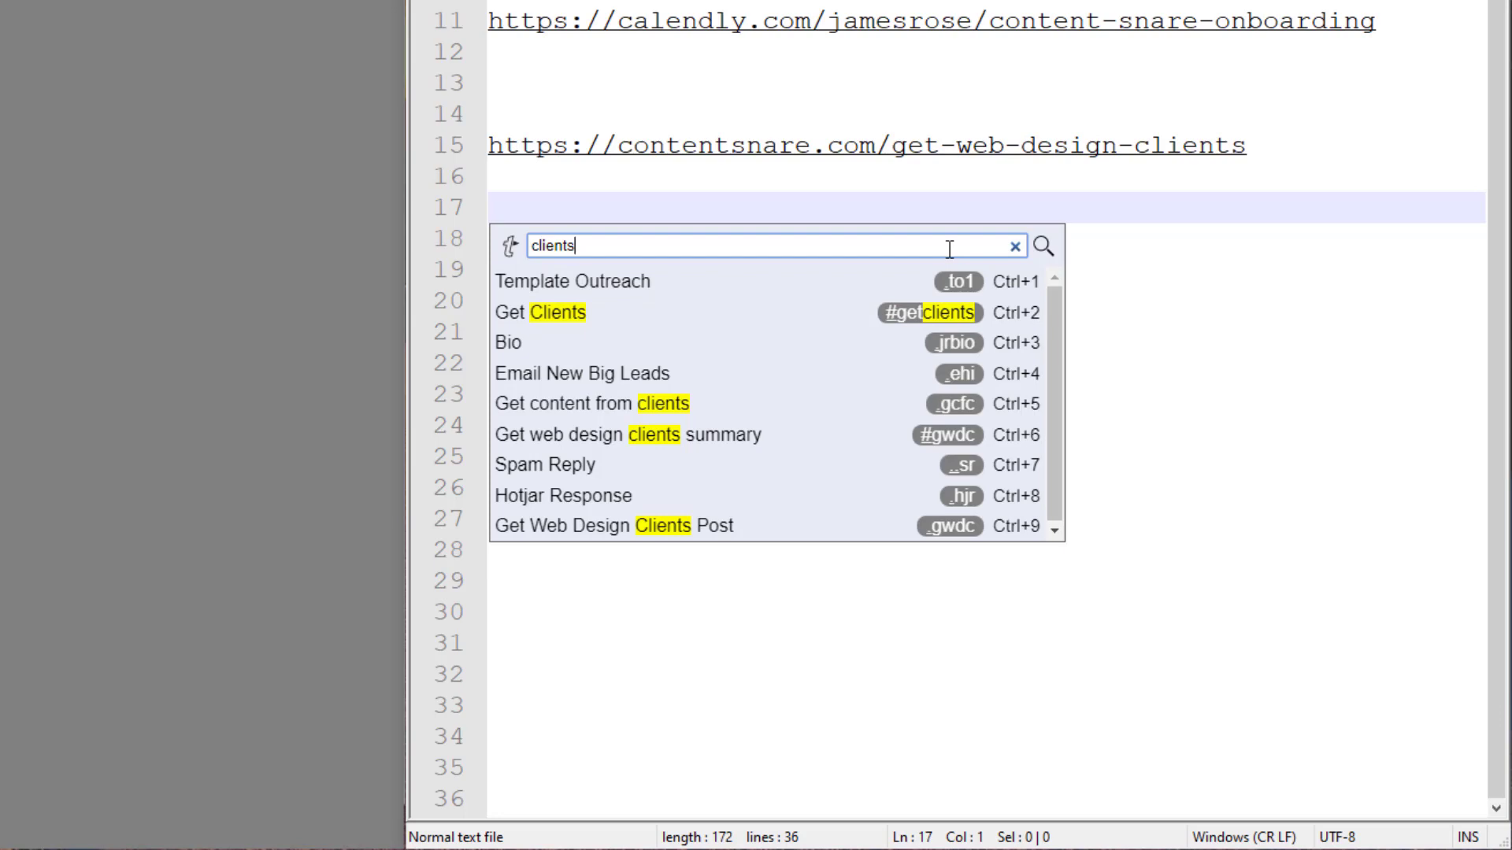
key(ctrl+6)
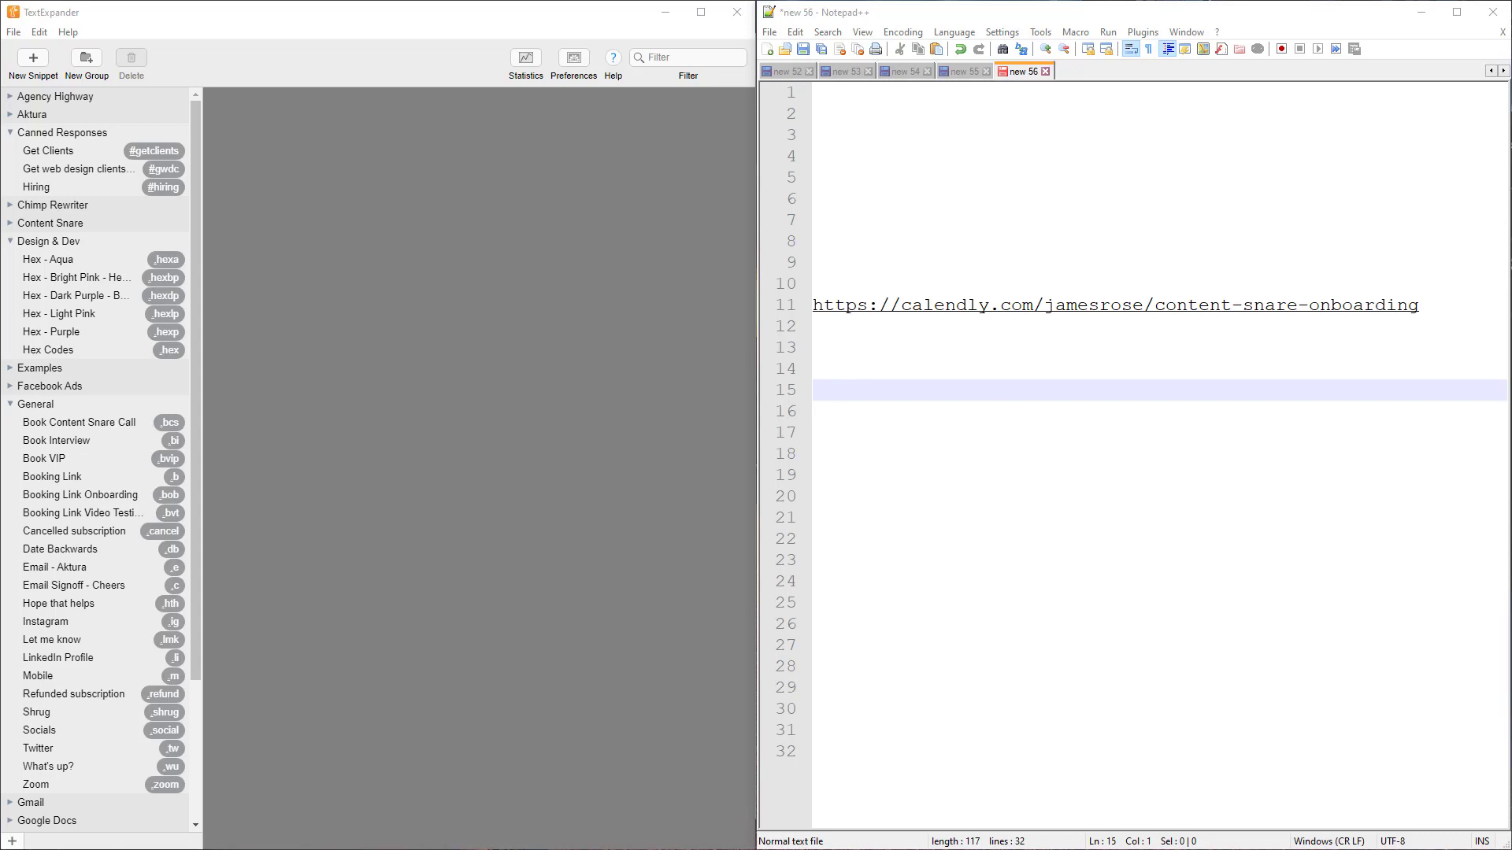
Show the Facebook Ads snippets and type ;csw then .utm on line 15
click(10, 388)
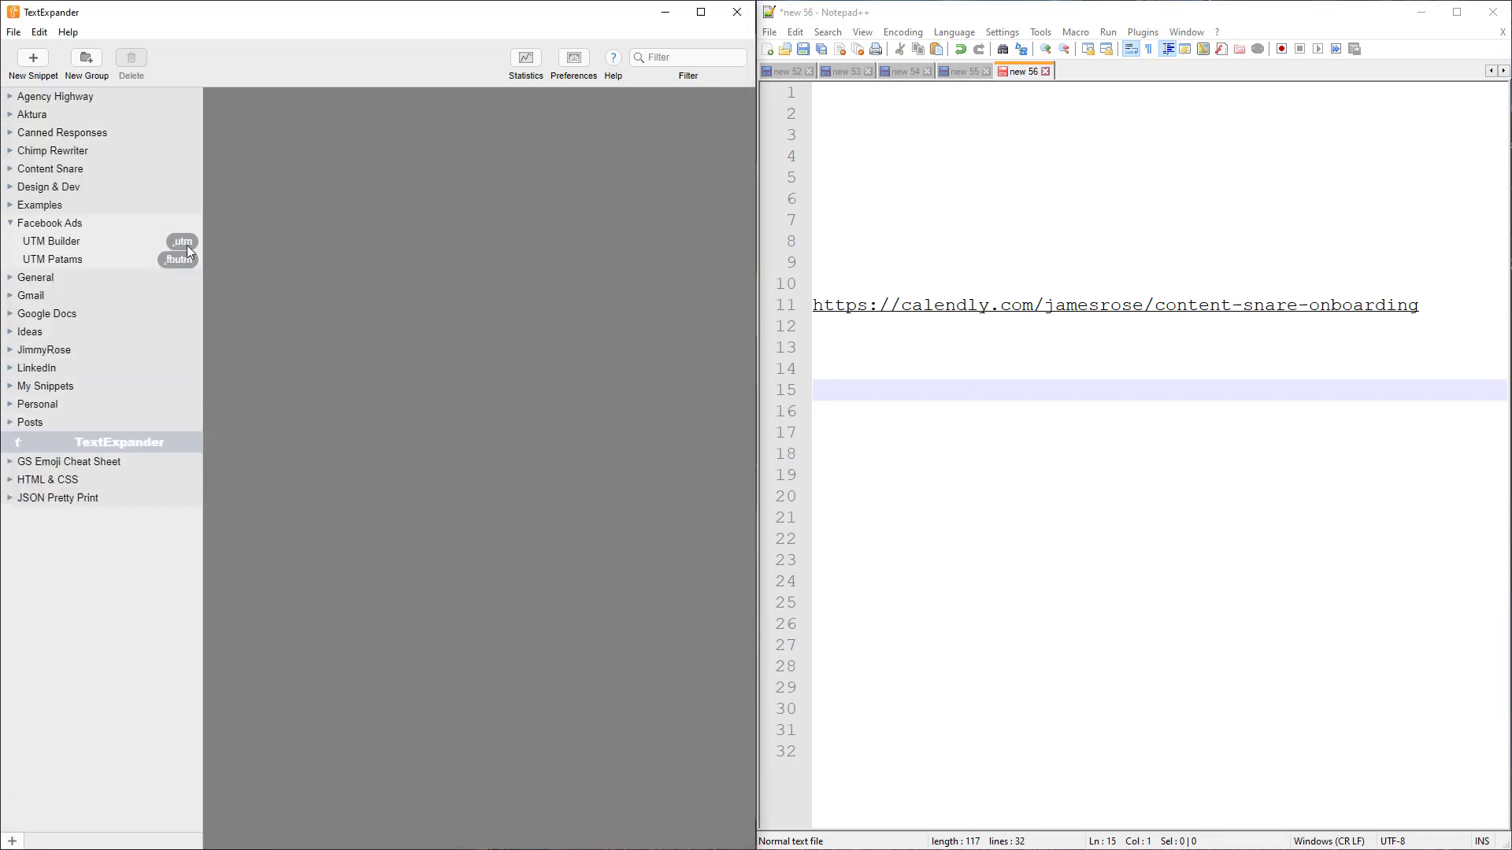
click(1000, 402)
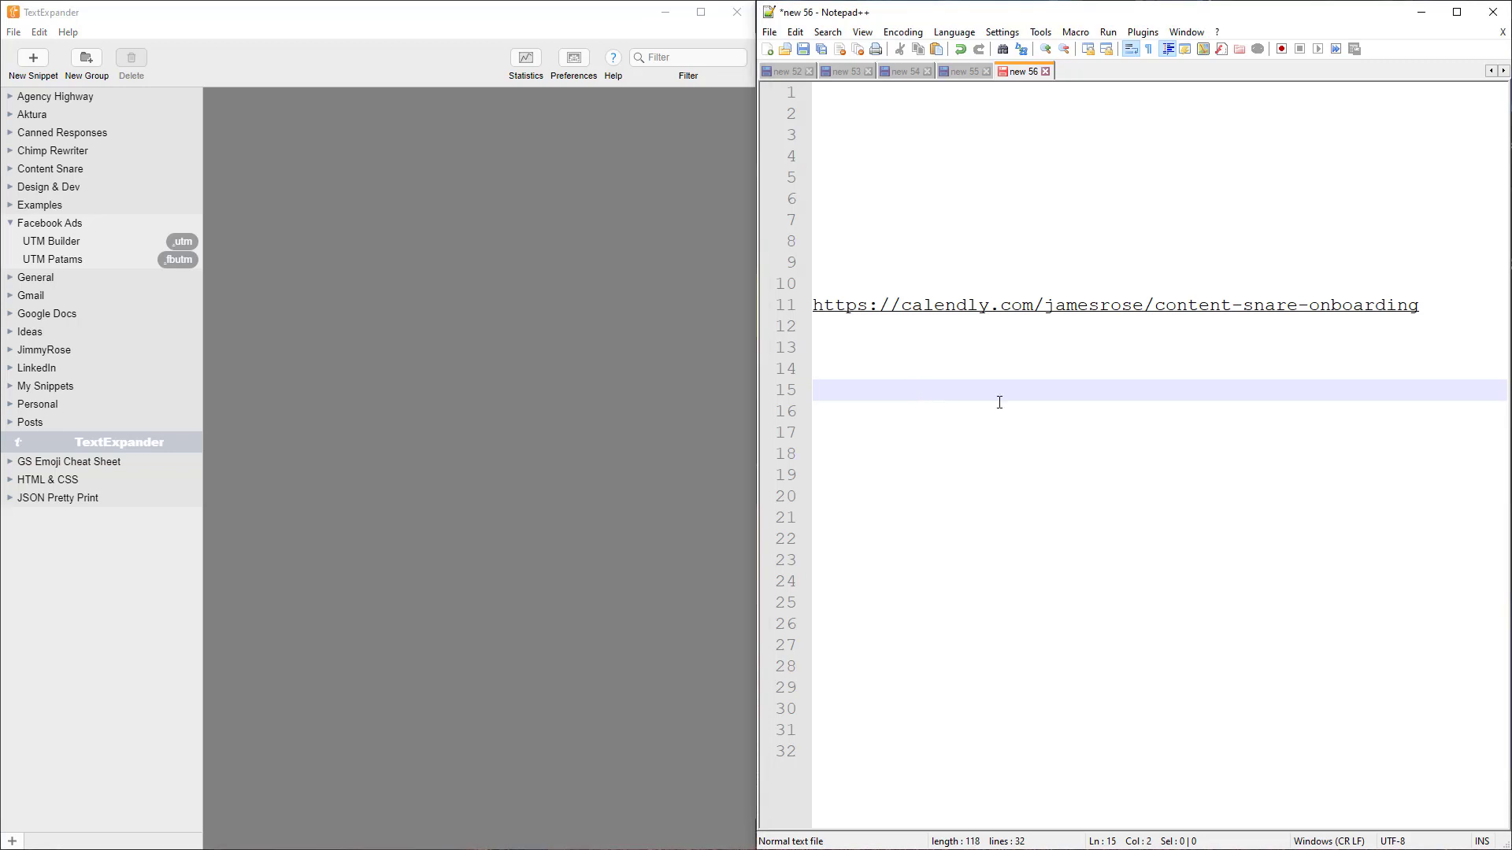
text(;csw)
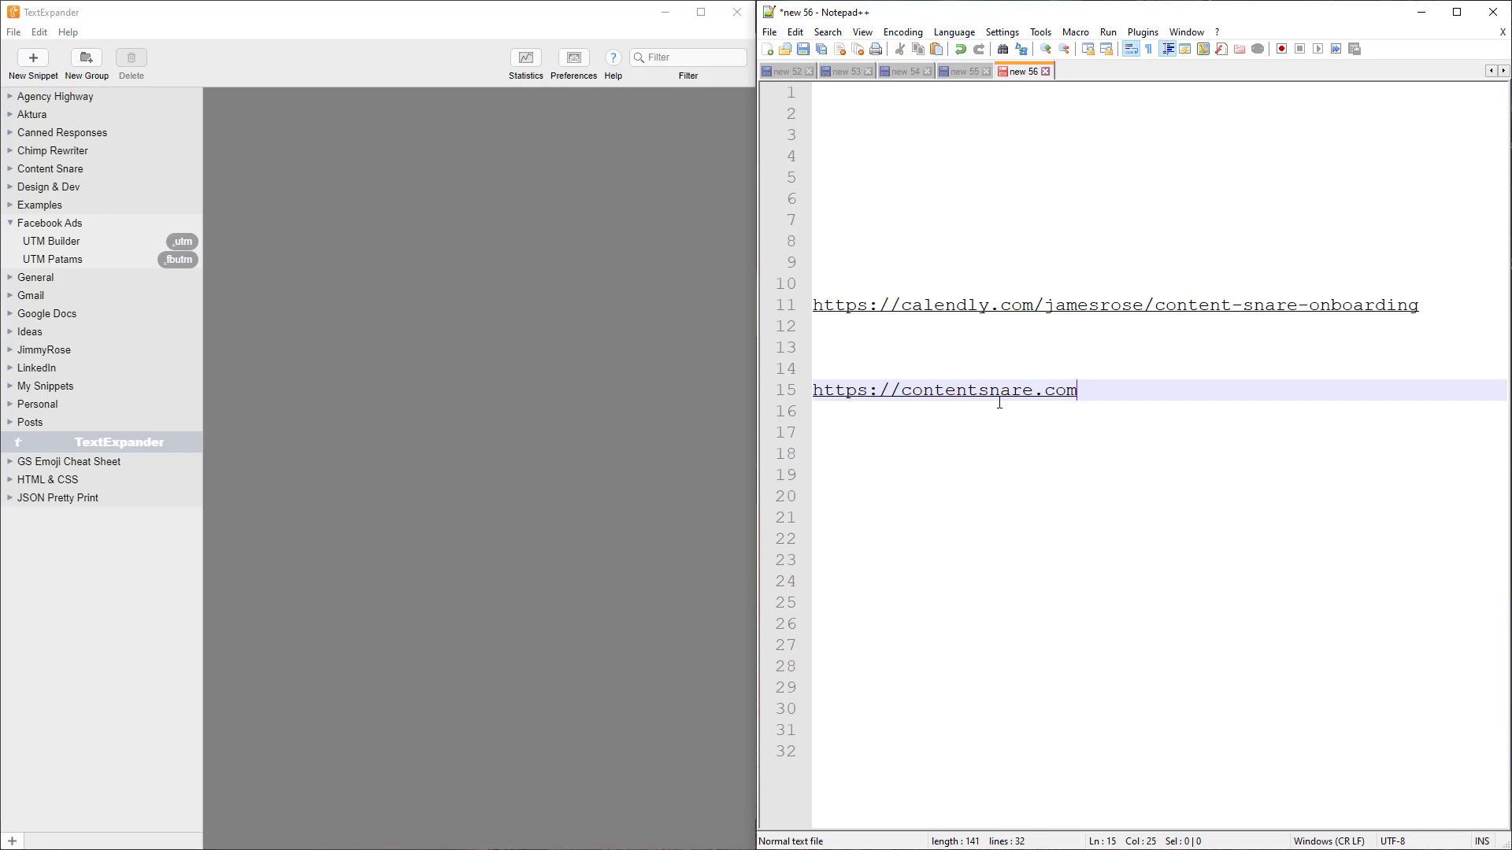
text(.utm)
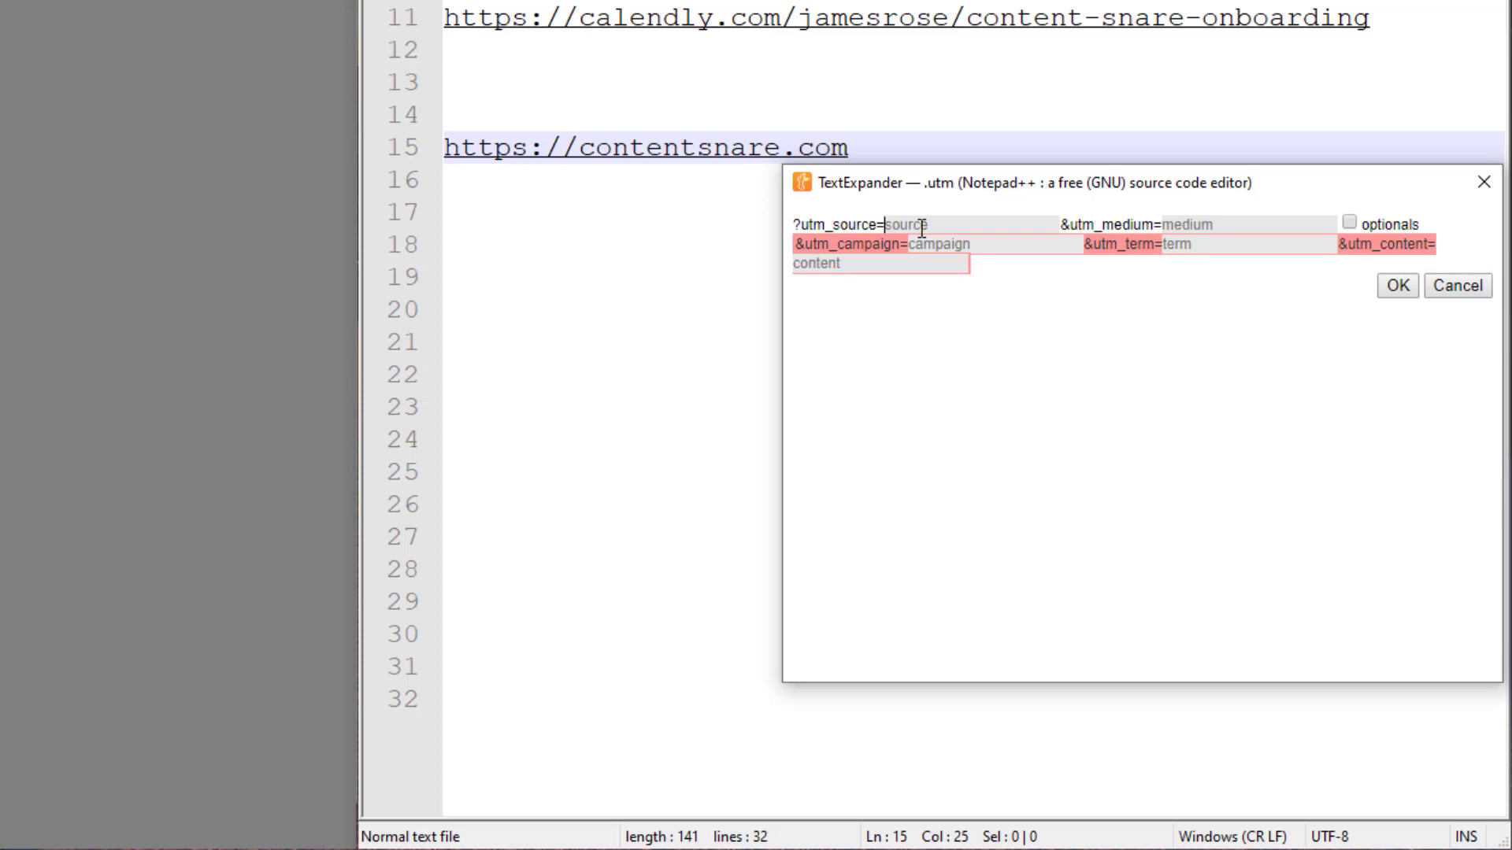
Fill utm_source 'src' and utm_medium 'med', leave optional fields unchecked, and insert the parameters
text(src)
key(Tab)
text(med)
click(1352, 222)
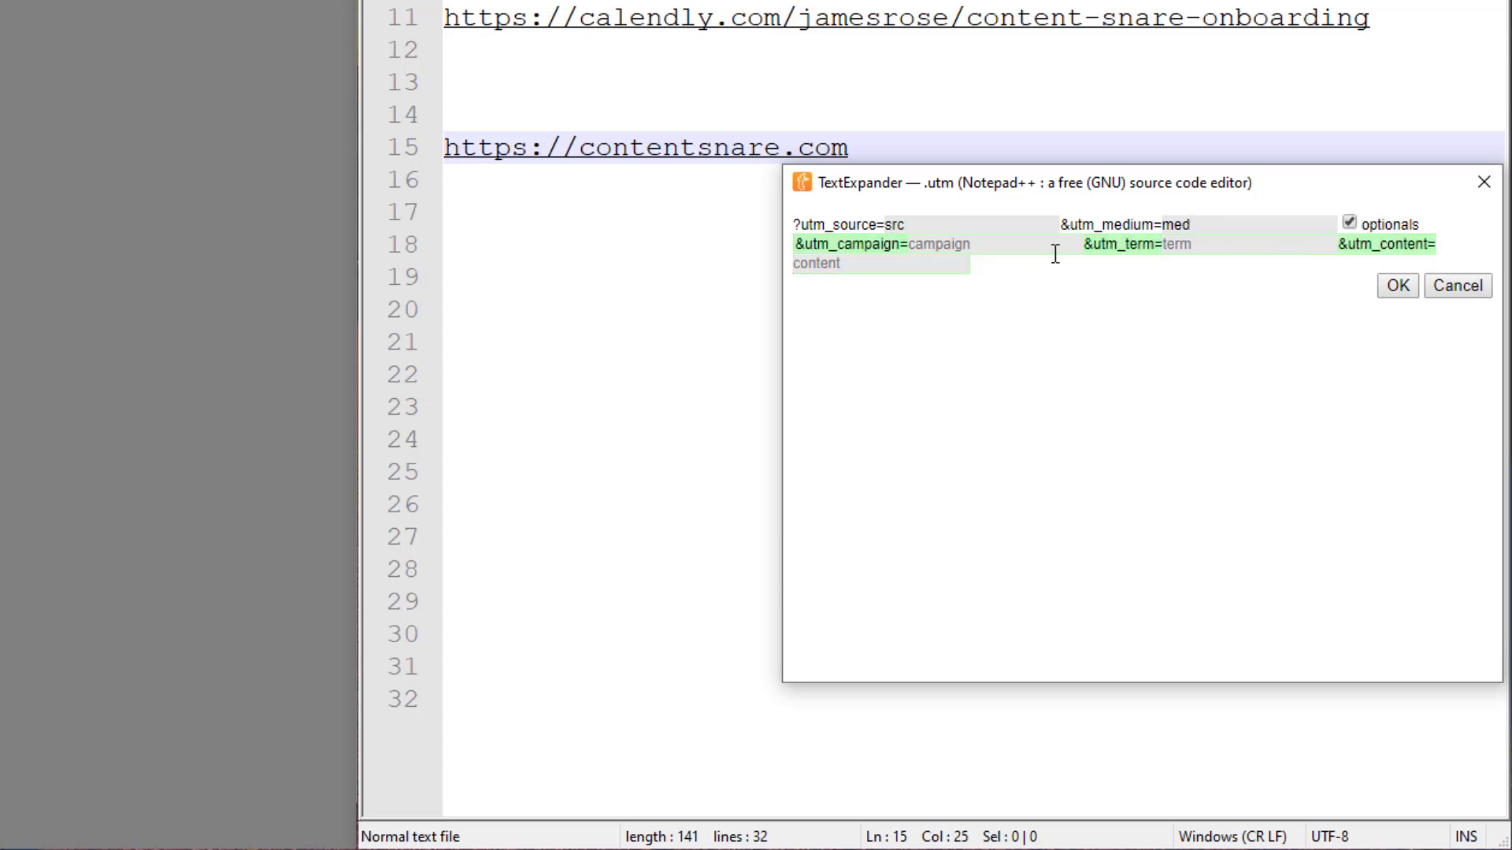
click(928, 268)
click(1352, 224)
click(1398, 286)
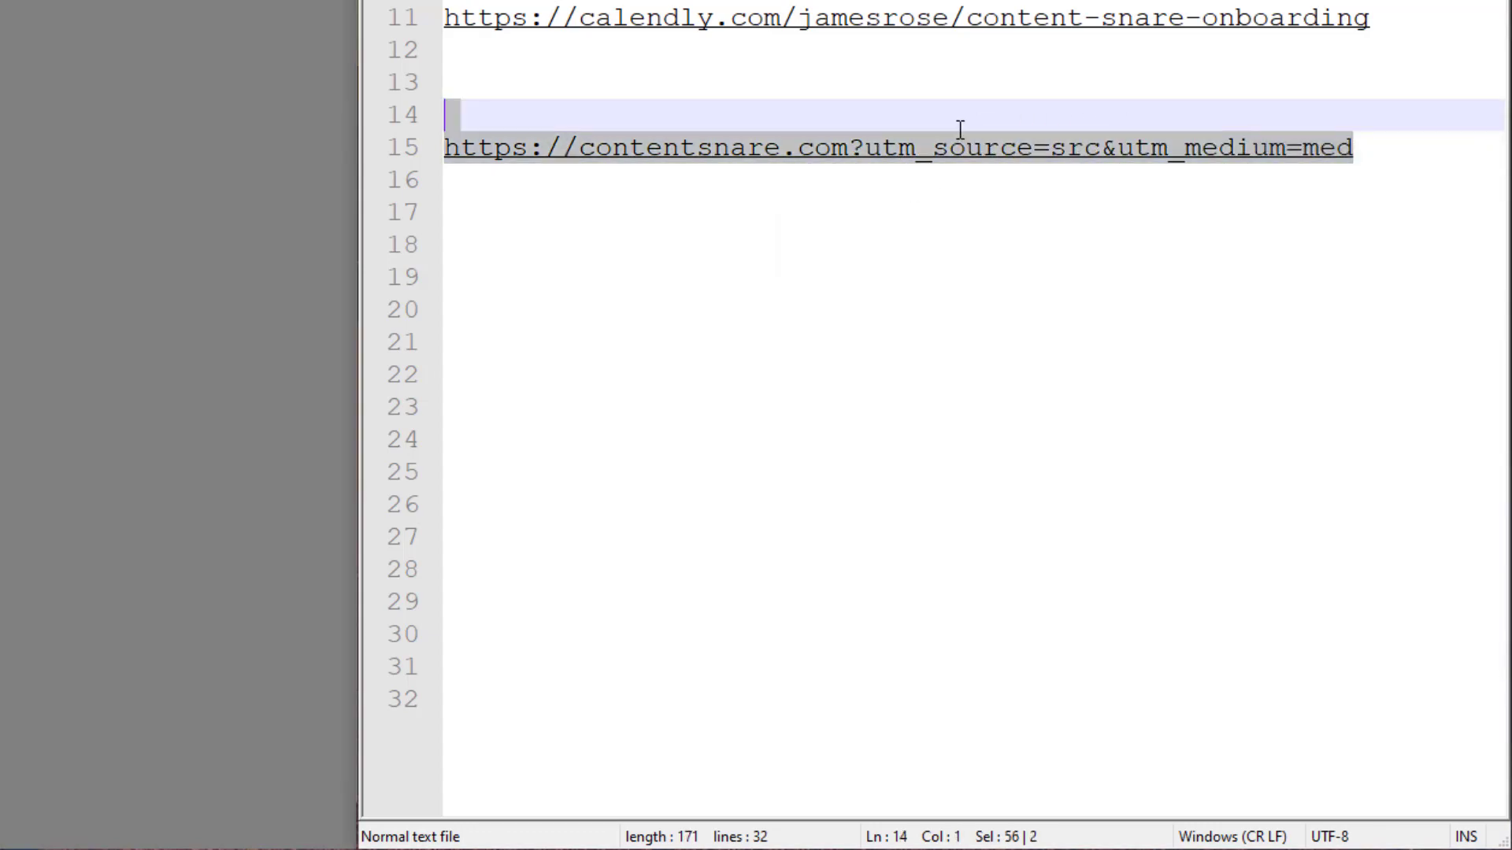
drag(960, 128, 849, 153)
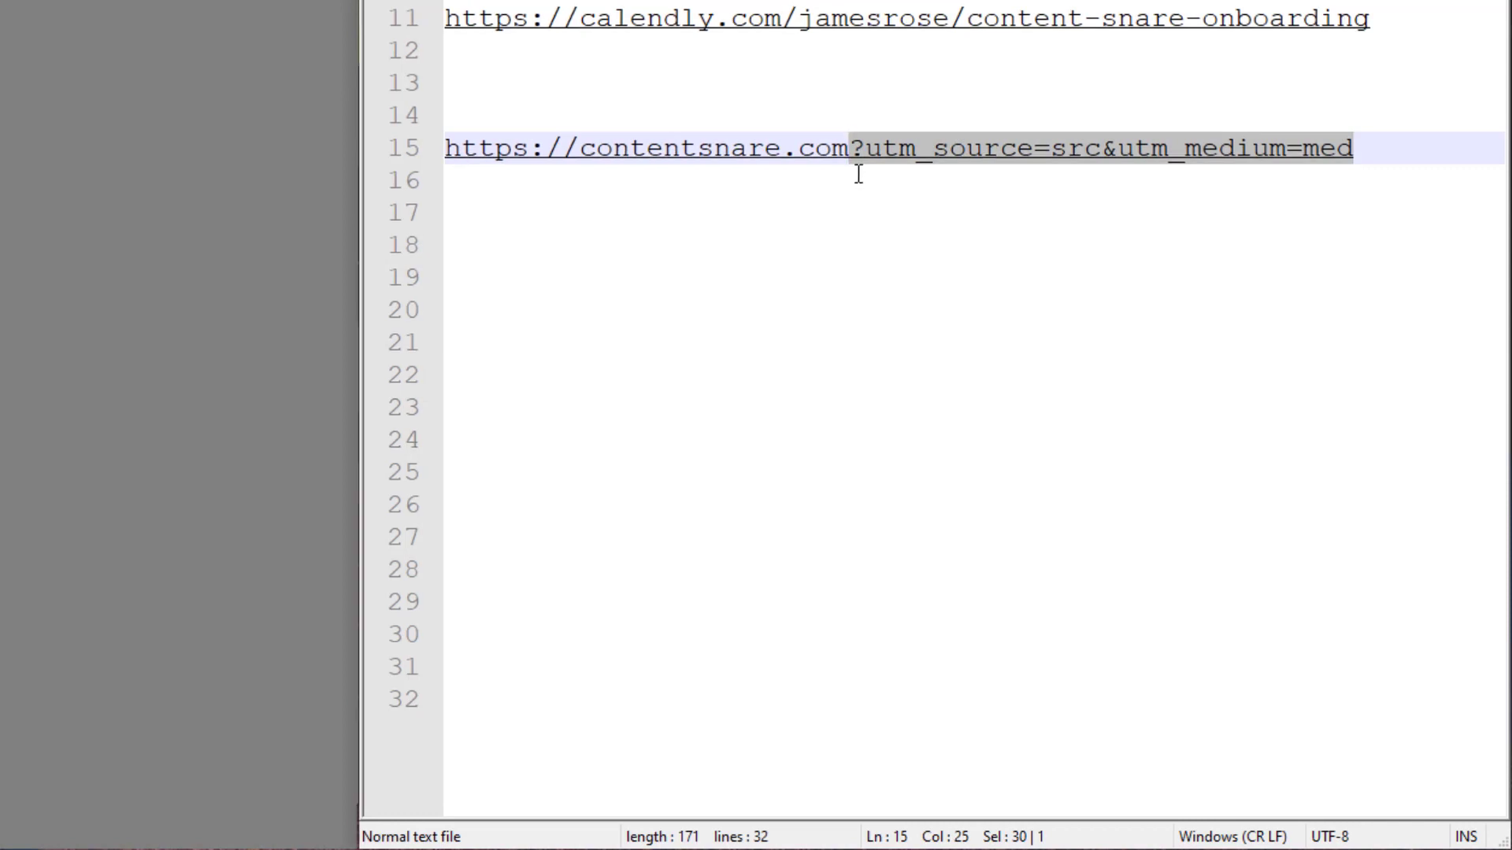
click(867, 215)
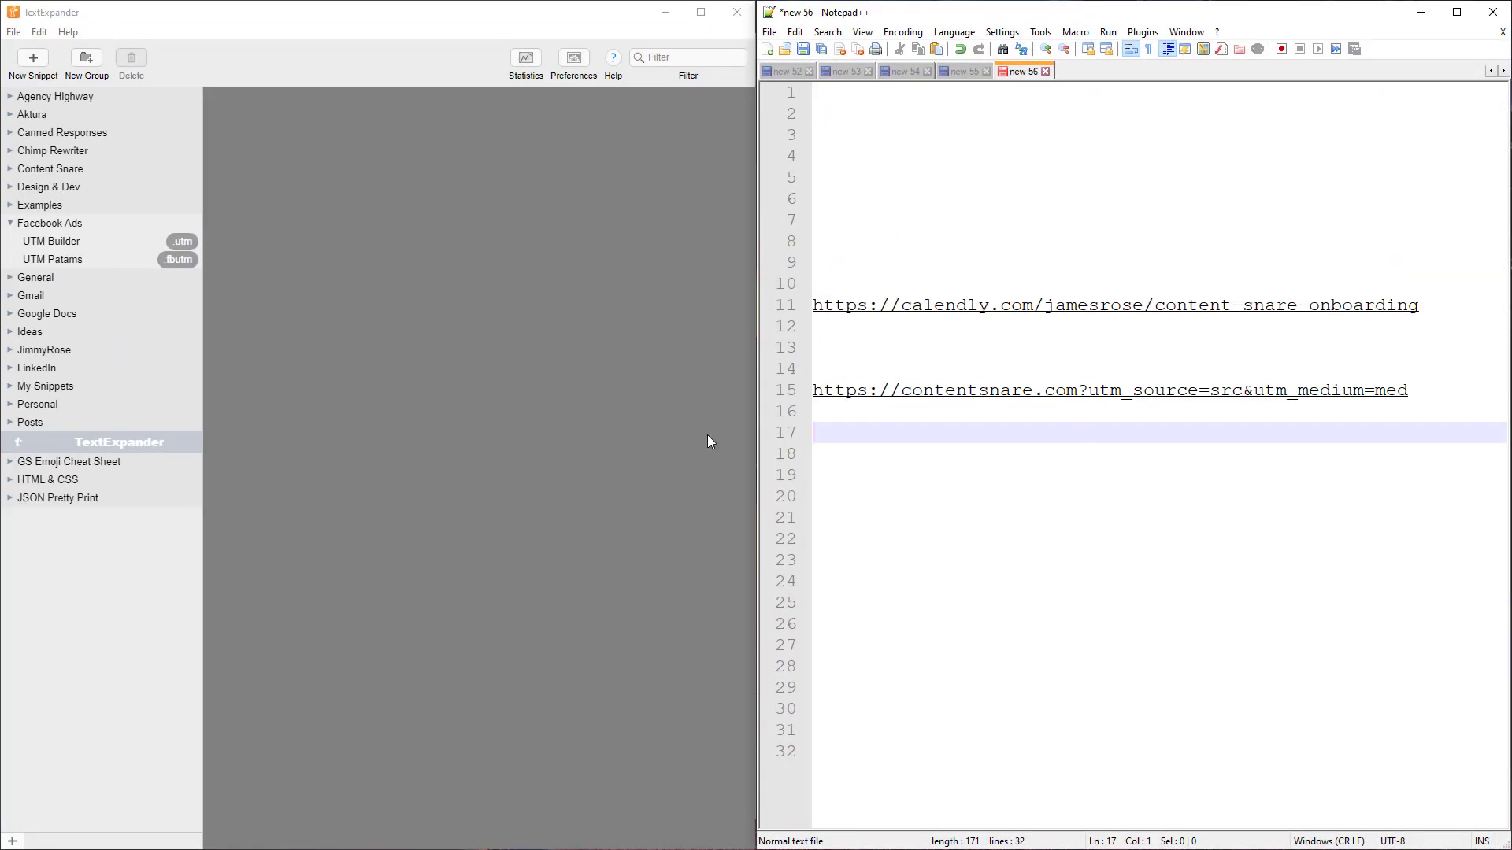
Expand the .fbutm Facebook ads UTM string on line 18 and inspect its adset, ad and placement placeholders
click(835, 453)
text(.fbutm)
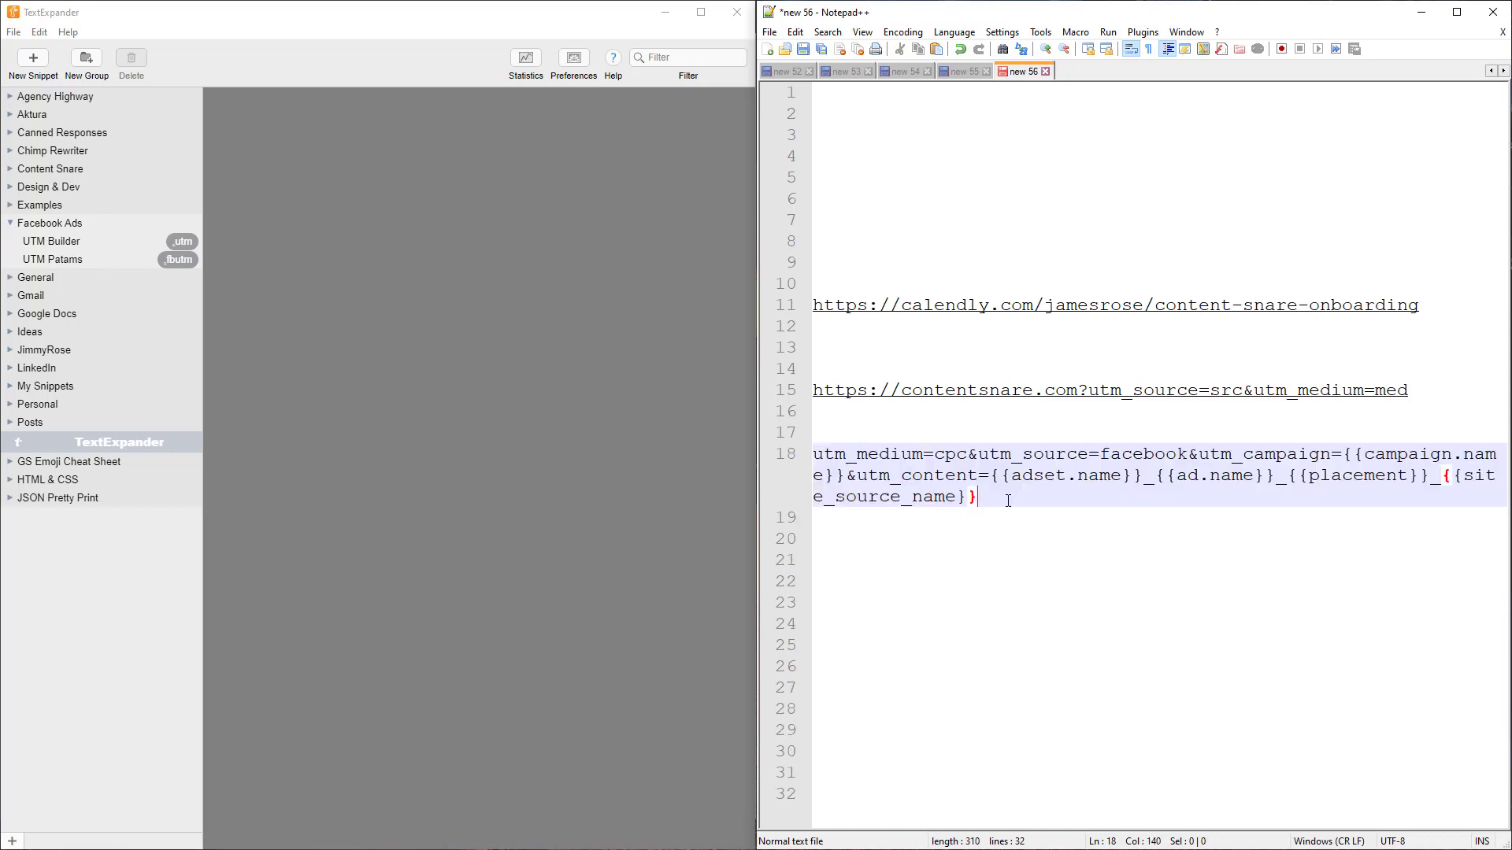
key(shift+Home)
key(shift+Home)
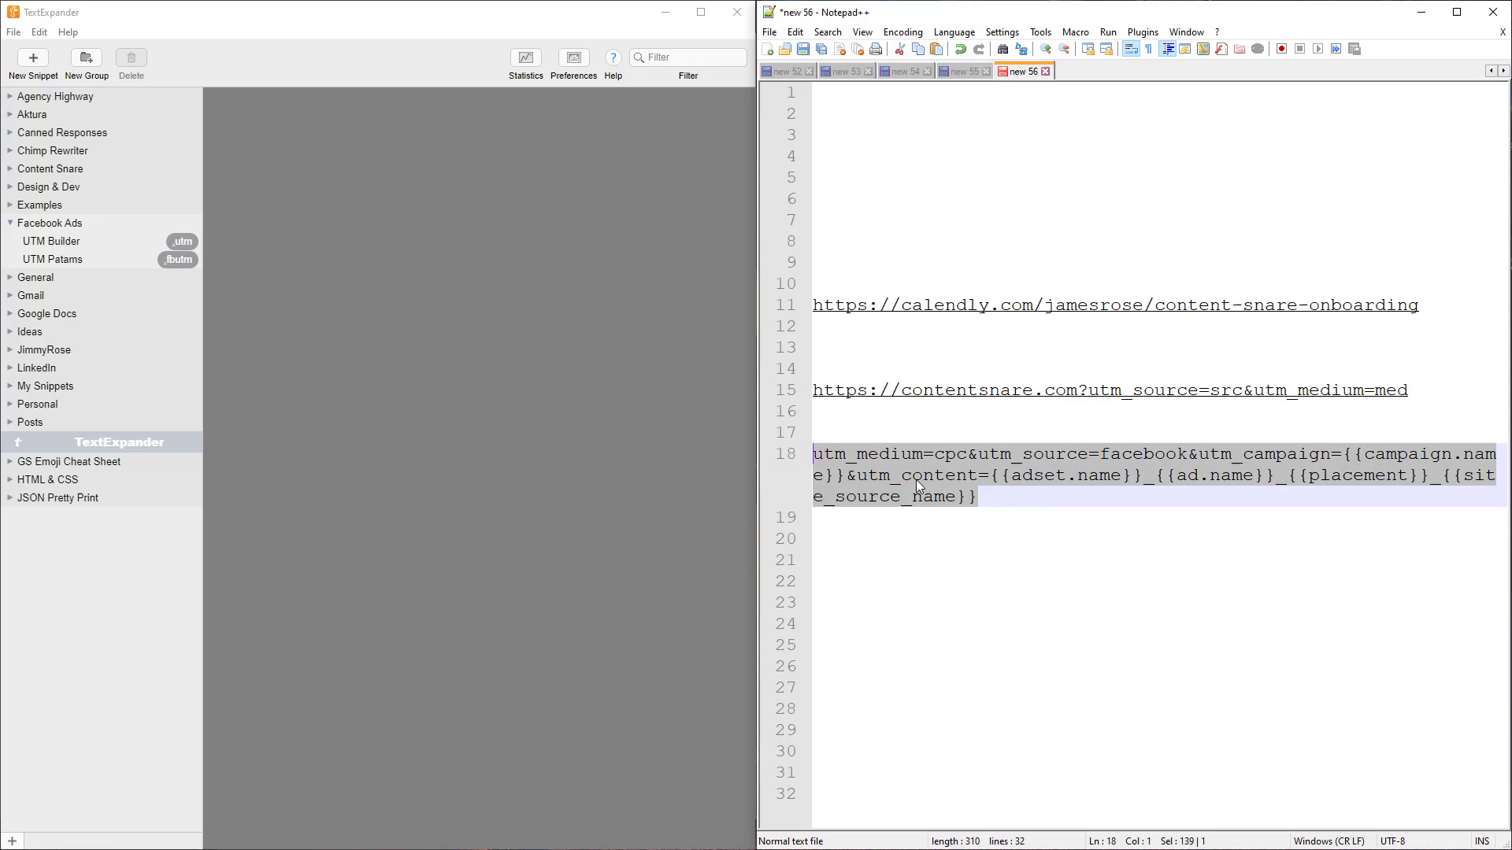
drag(1002, 474, 1418, 474)
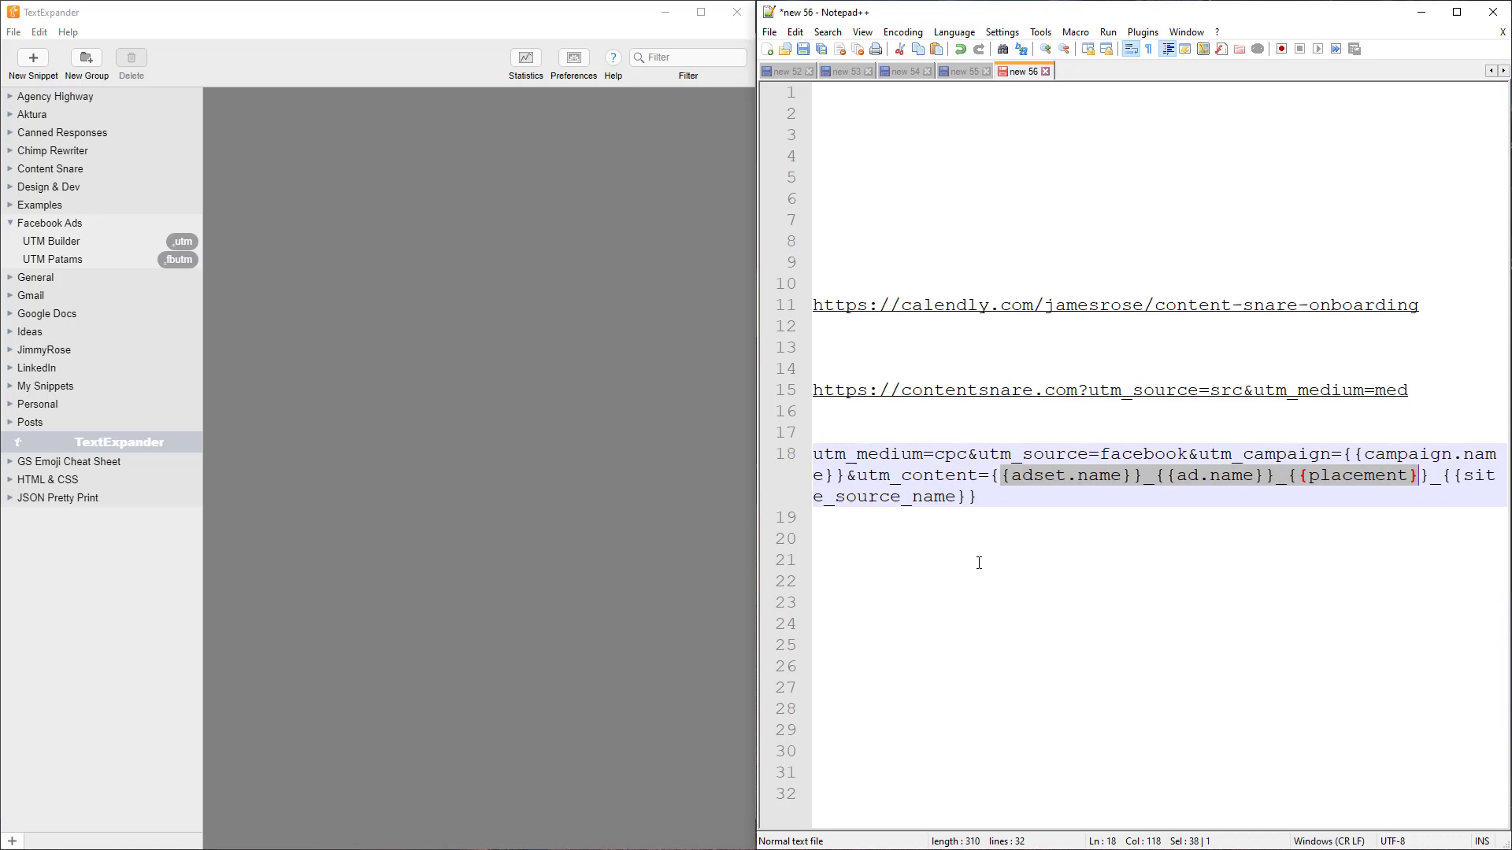
click(979, 563)
Expand .fbutm again on line 20, then delete all test lines from line 8 down
click(929, 548)
text(.)
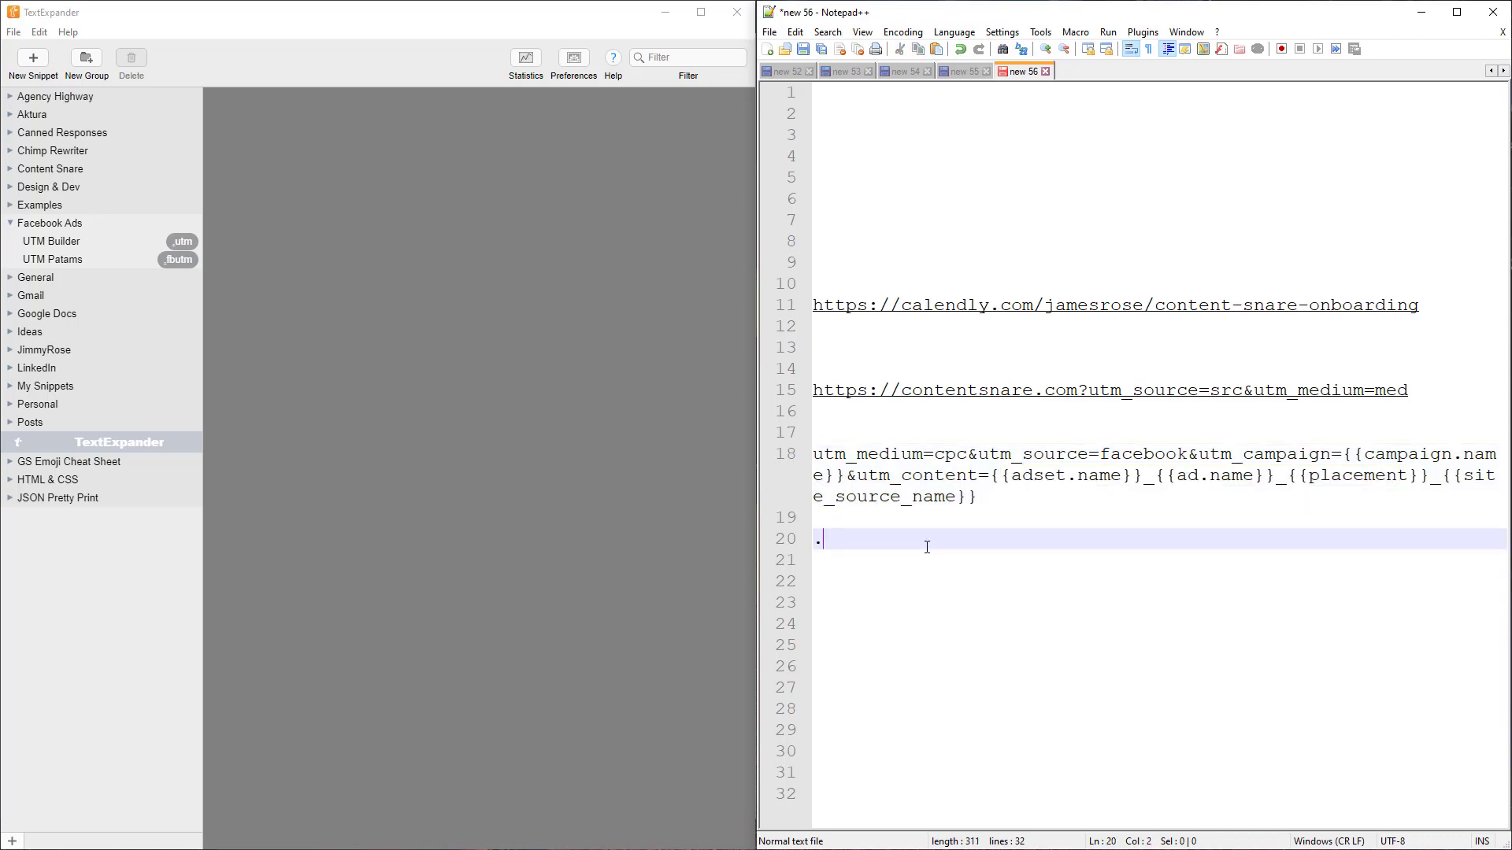
text(fbutm)
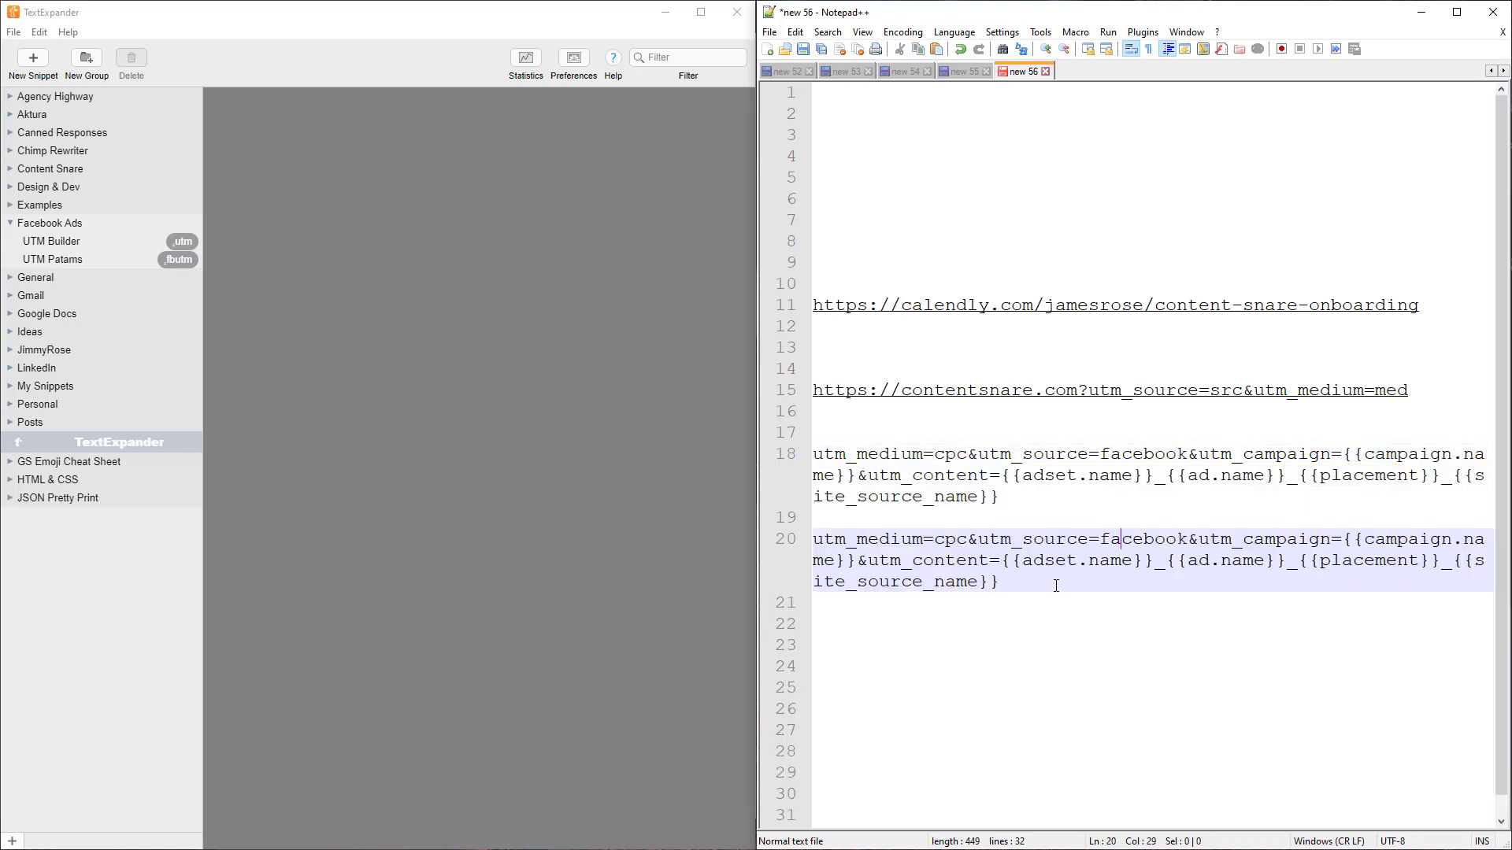
drag(1063, 601, 814, 233)
key(BackSpace)
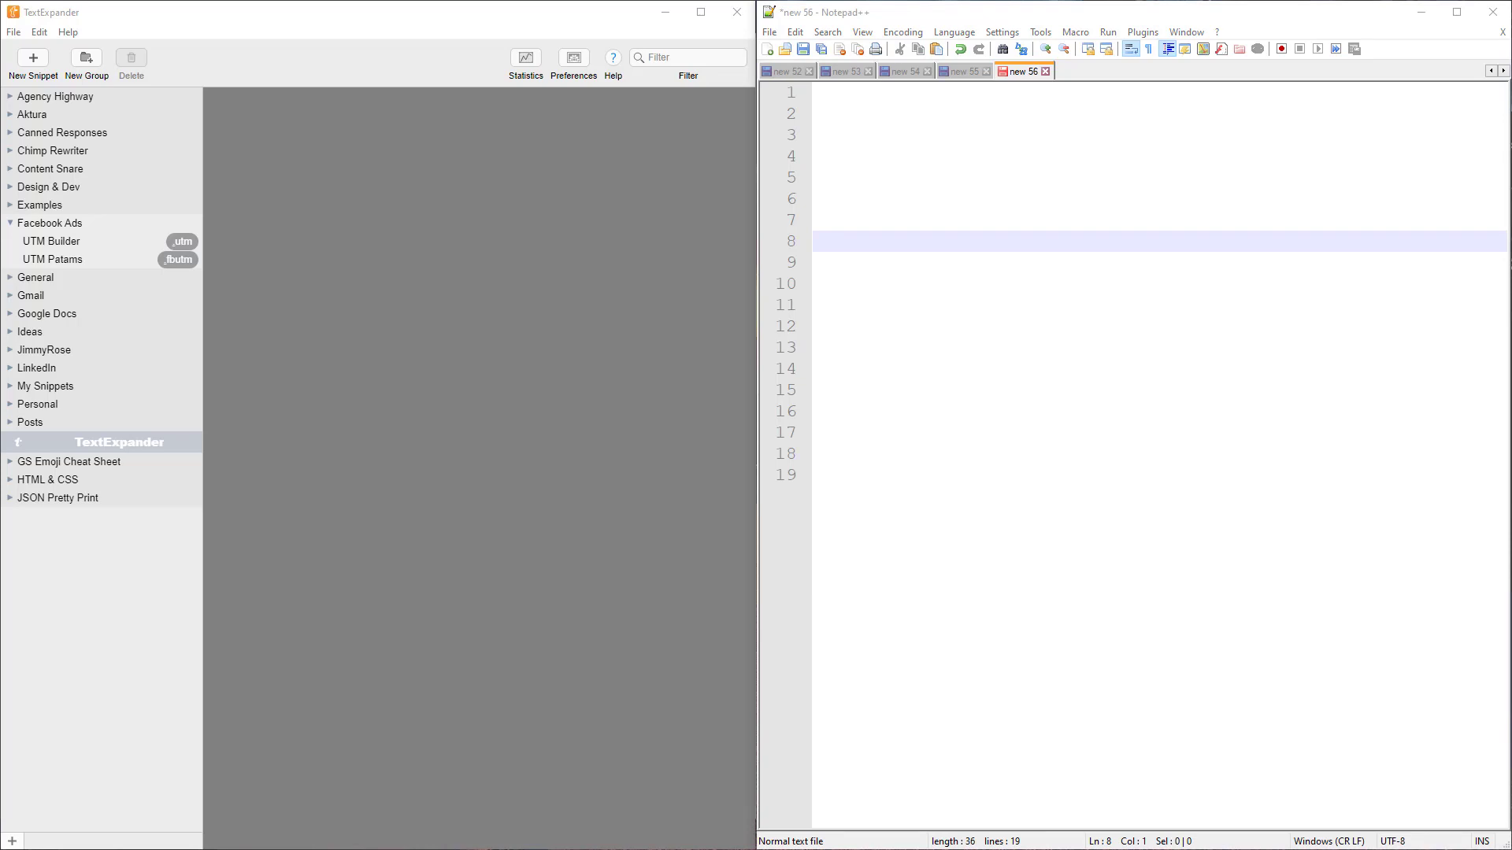
Expand .ch into the 'Cheers' sign-off at the top of the empty file, followed by blank lines
click(894, 235)
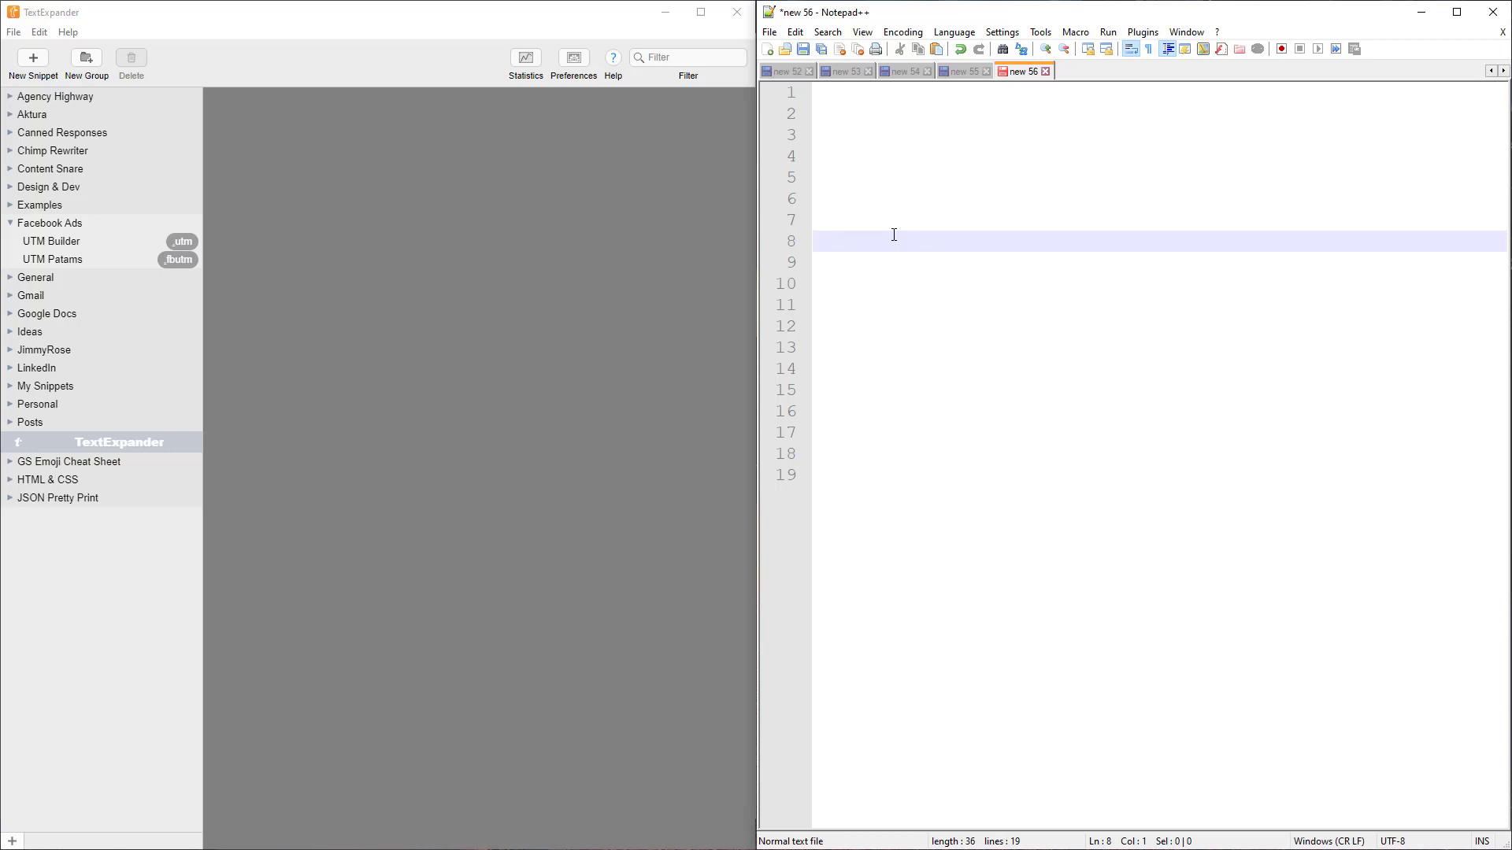
text(.ch)
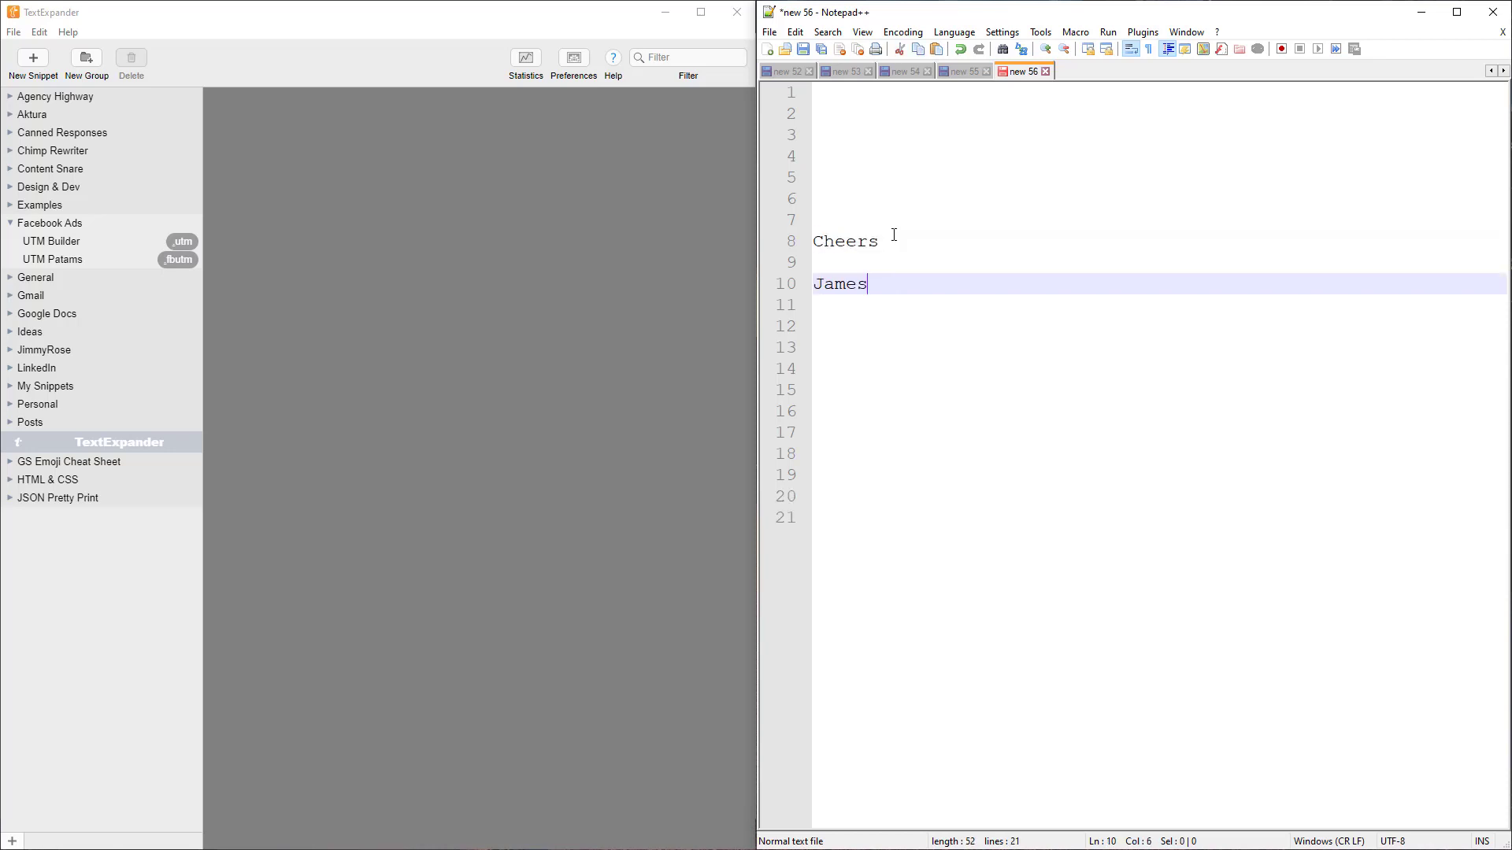
key(Return)
key(Return)
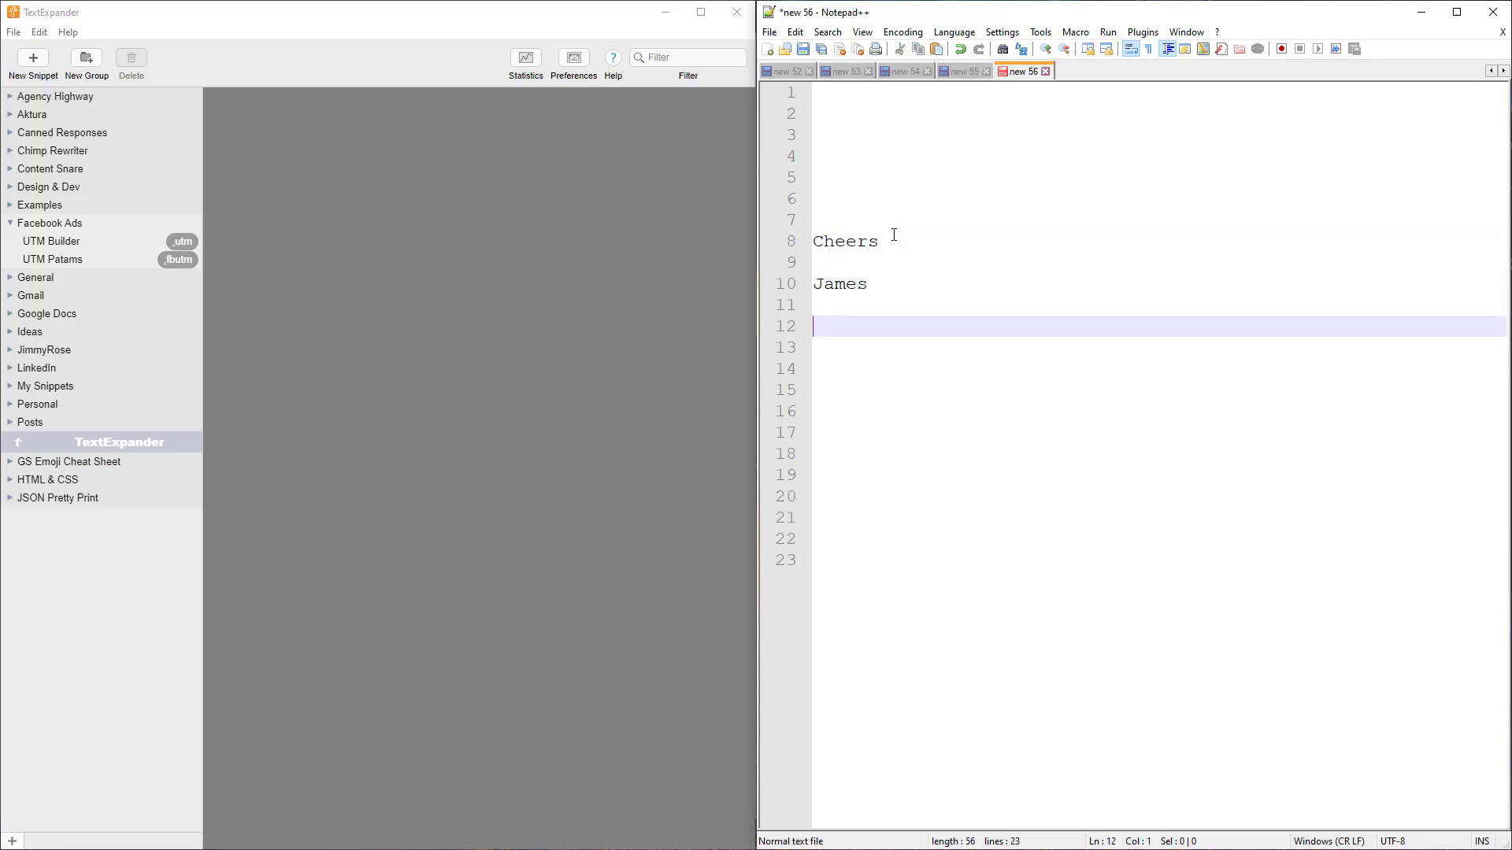
key(Return)
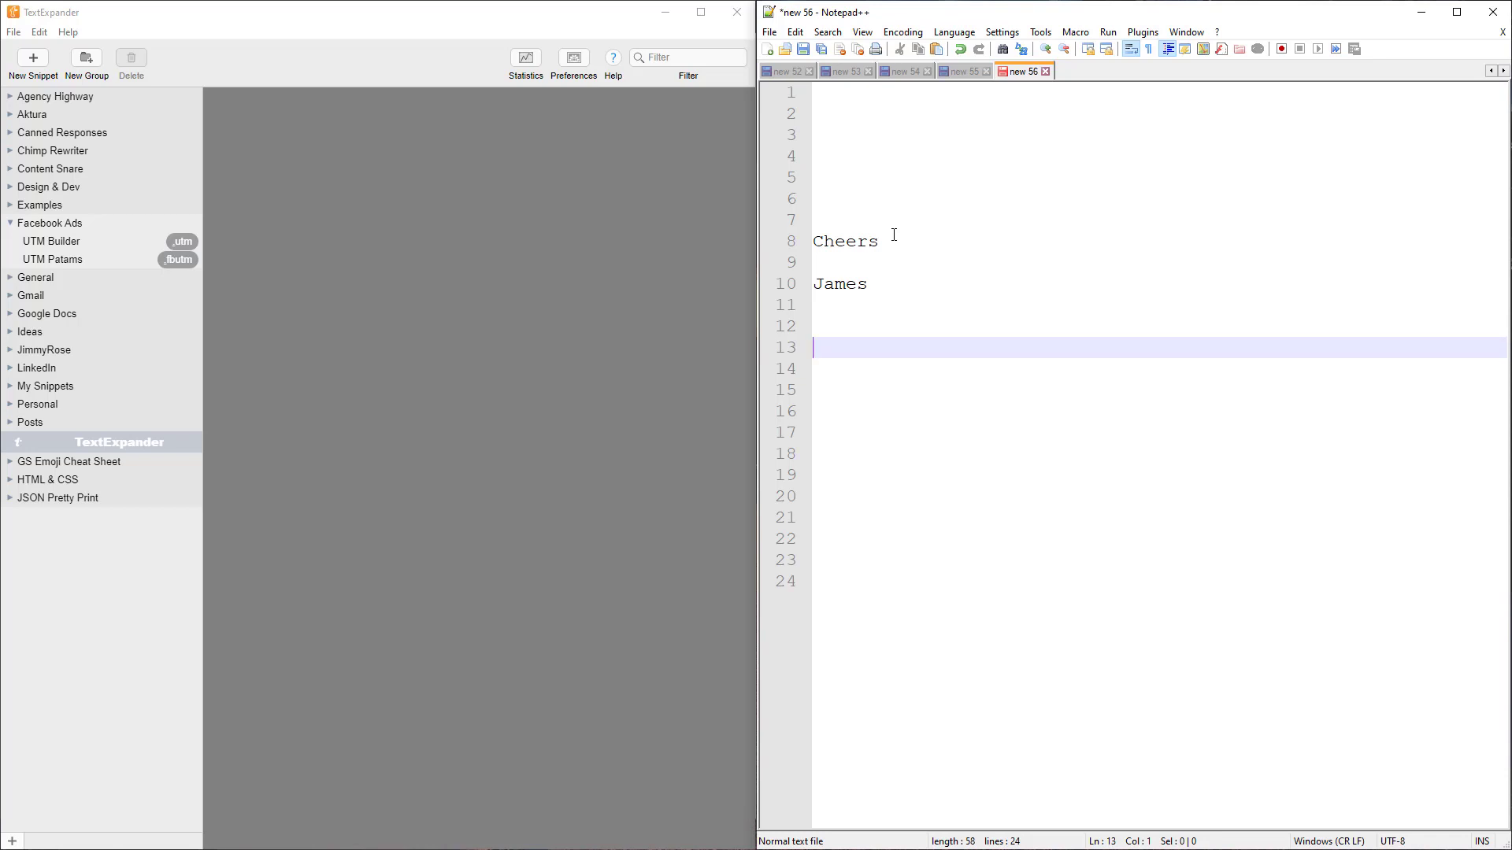
Expand .lmk, .cancel and .hi on separate lines below the sign-off
text(.lmk)
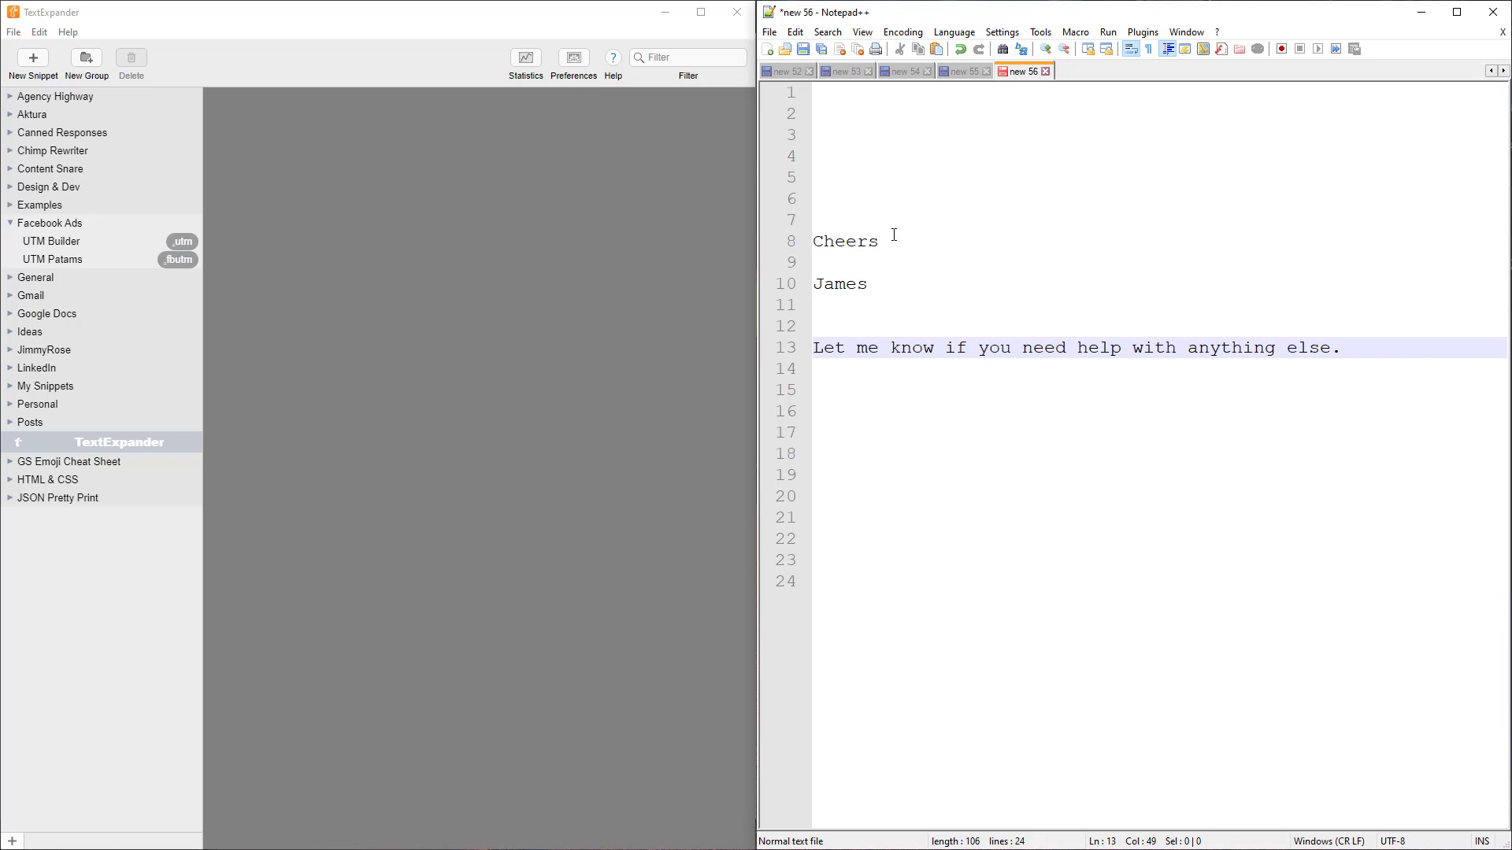
key(Return)
key(Return)
key(Return)
text(.cancelled that subscription for you.)
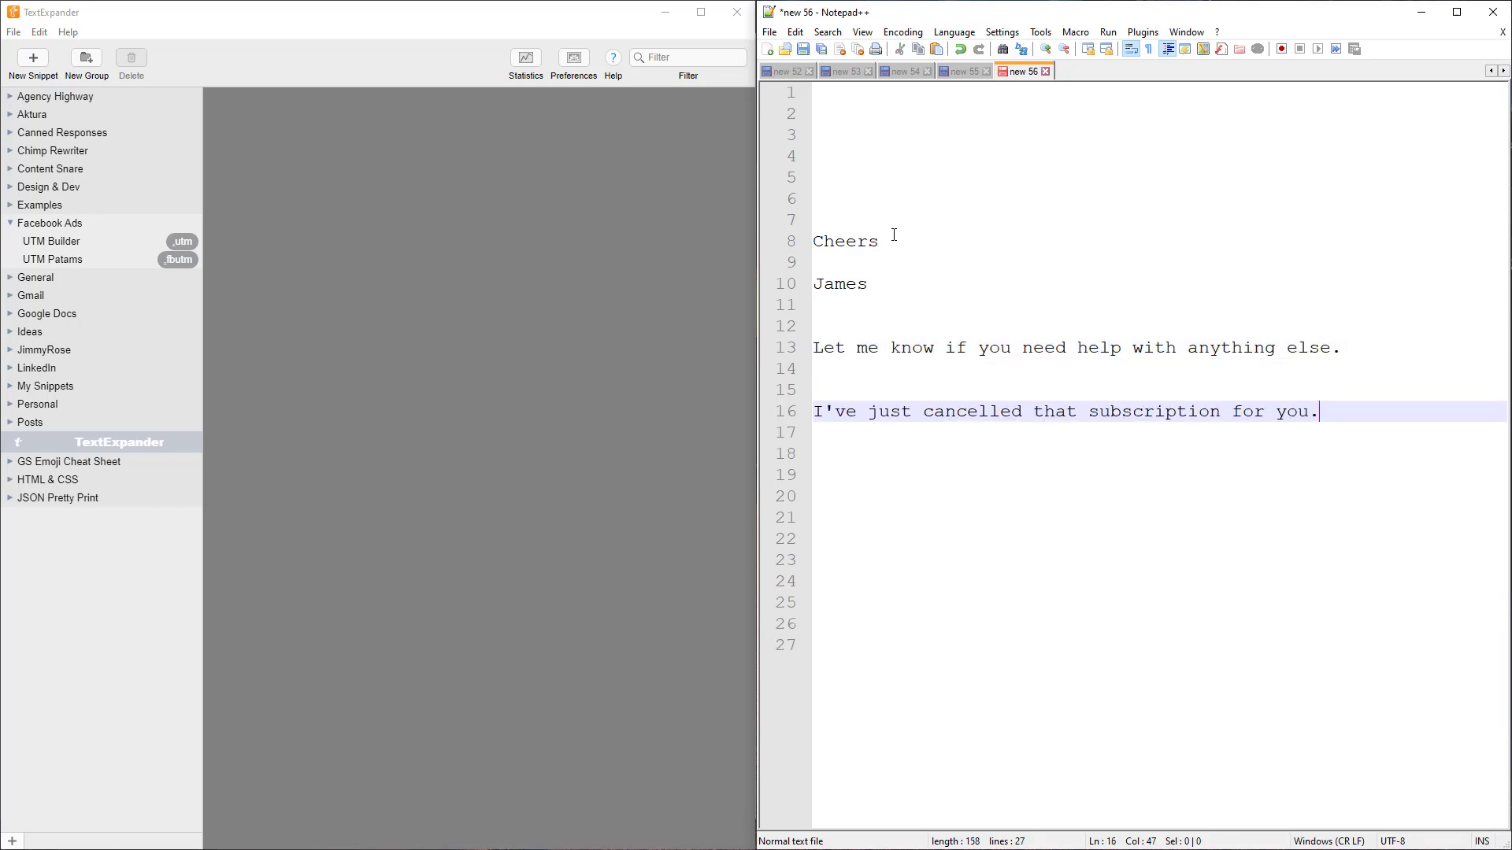
key(Down)
key(Down)
key(Down)
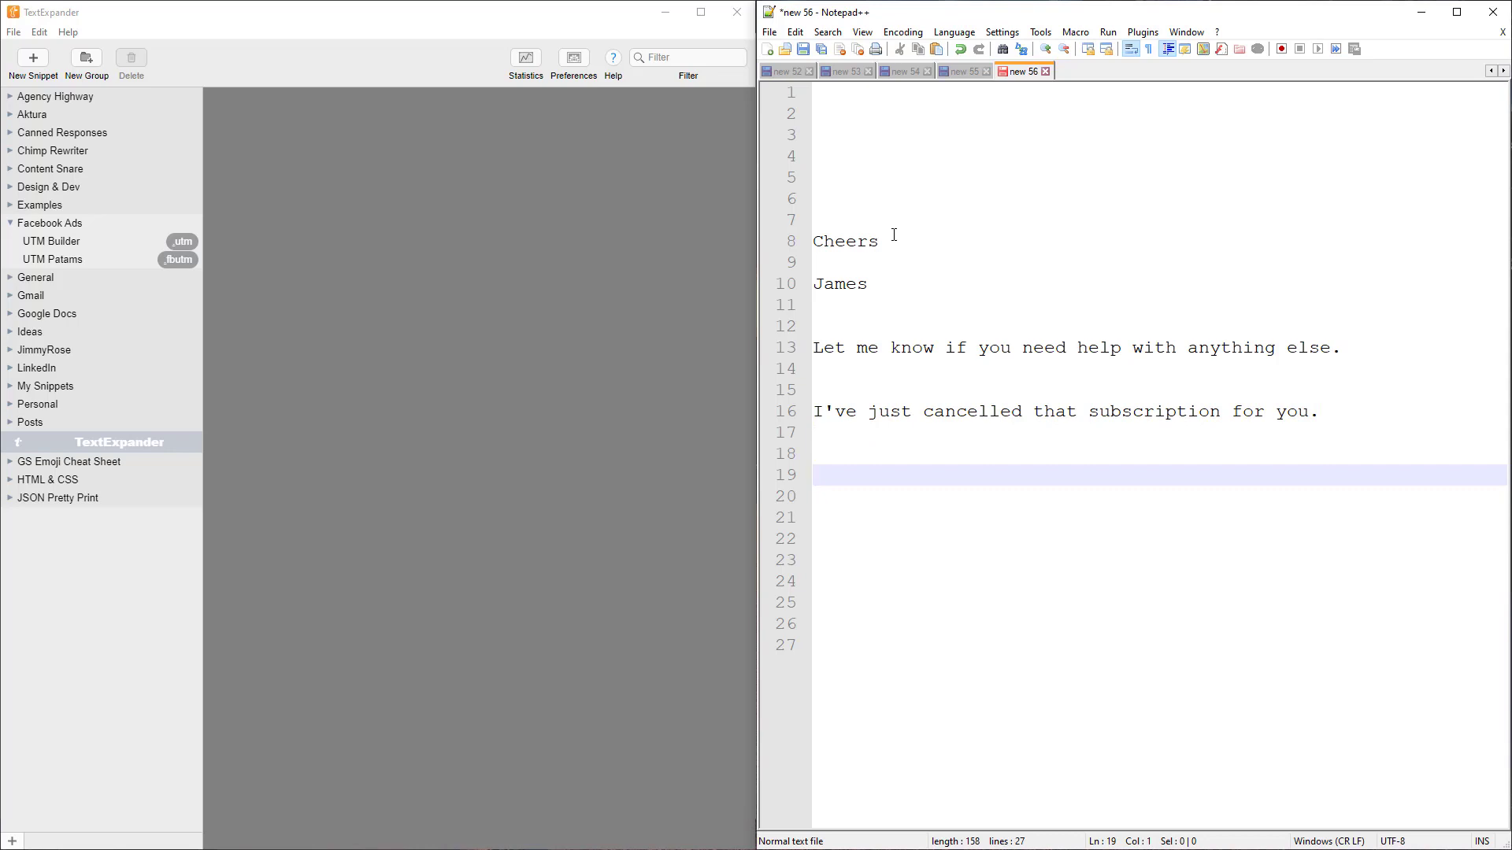
text(.hi)
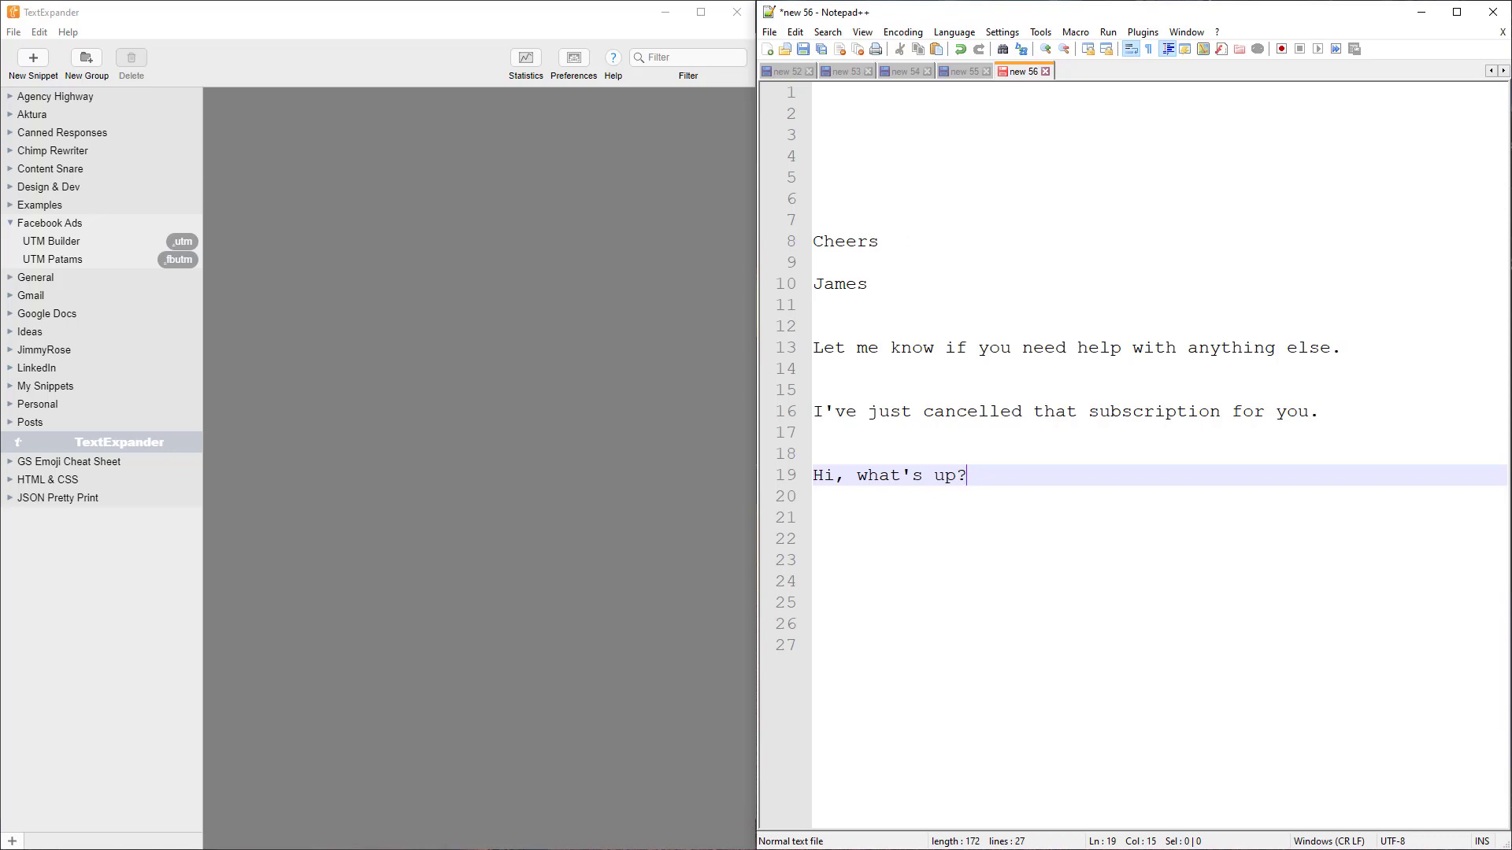
Maximize the Gmail compose window, clear the Subject and type .gl1 there
key(alt+Tab)
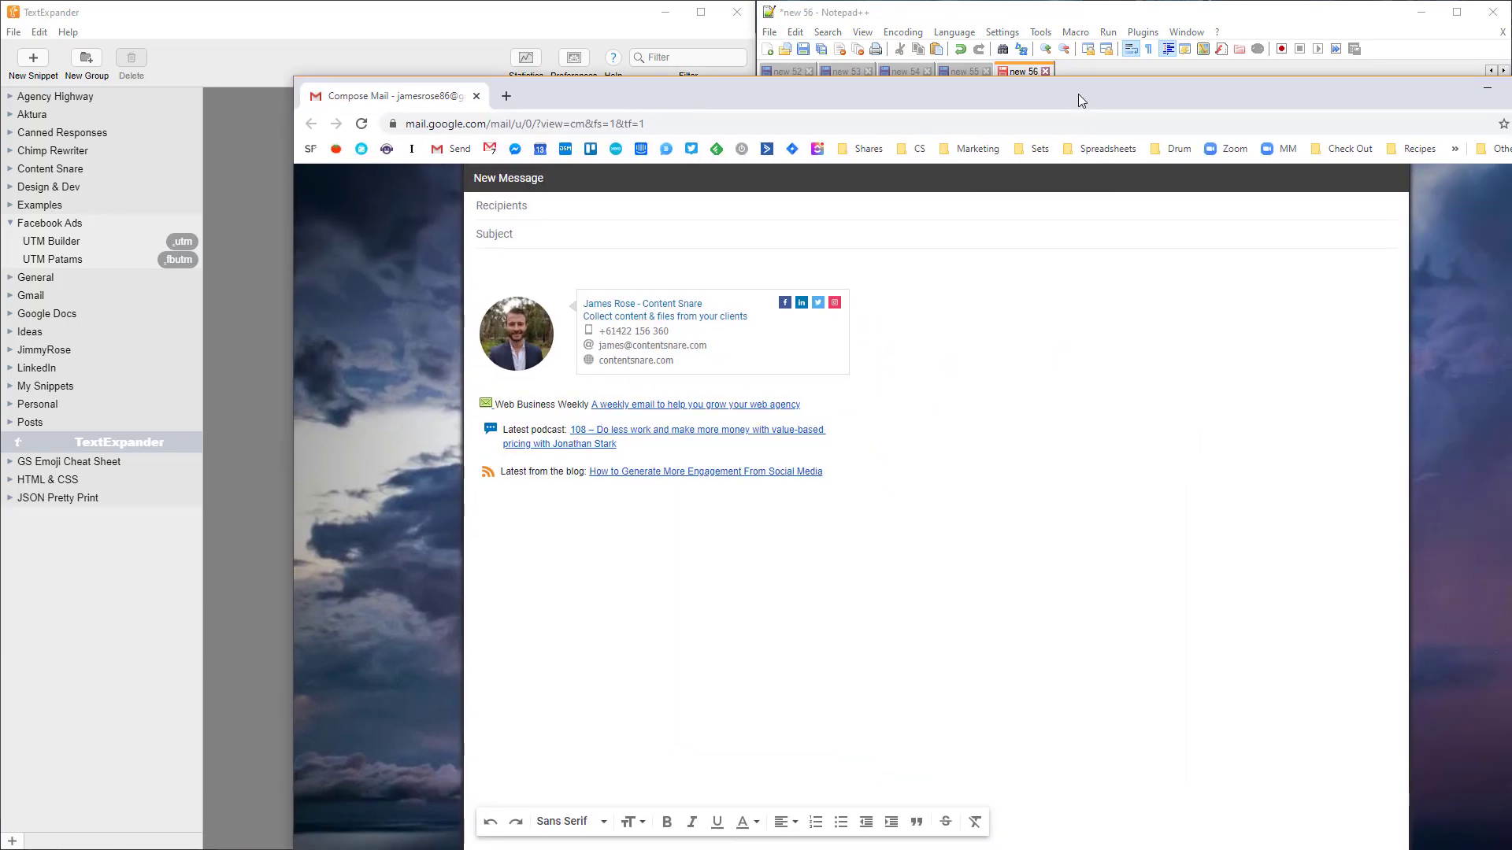
double_click(1079, 93)
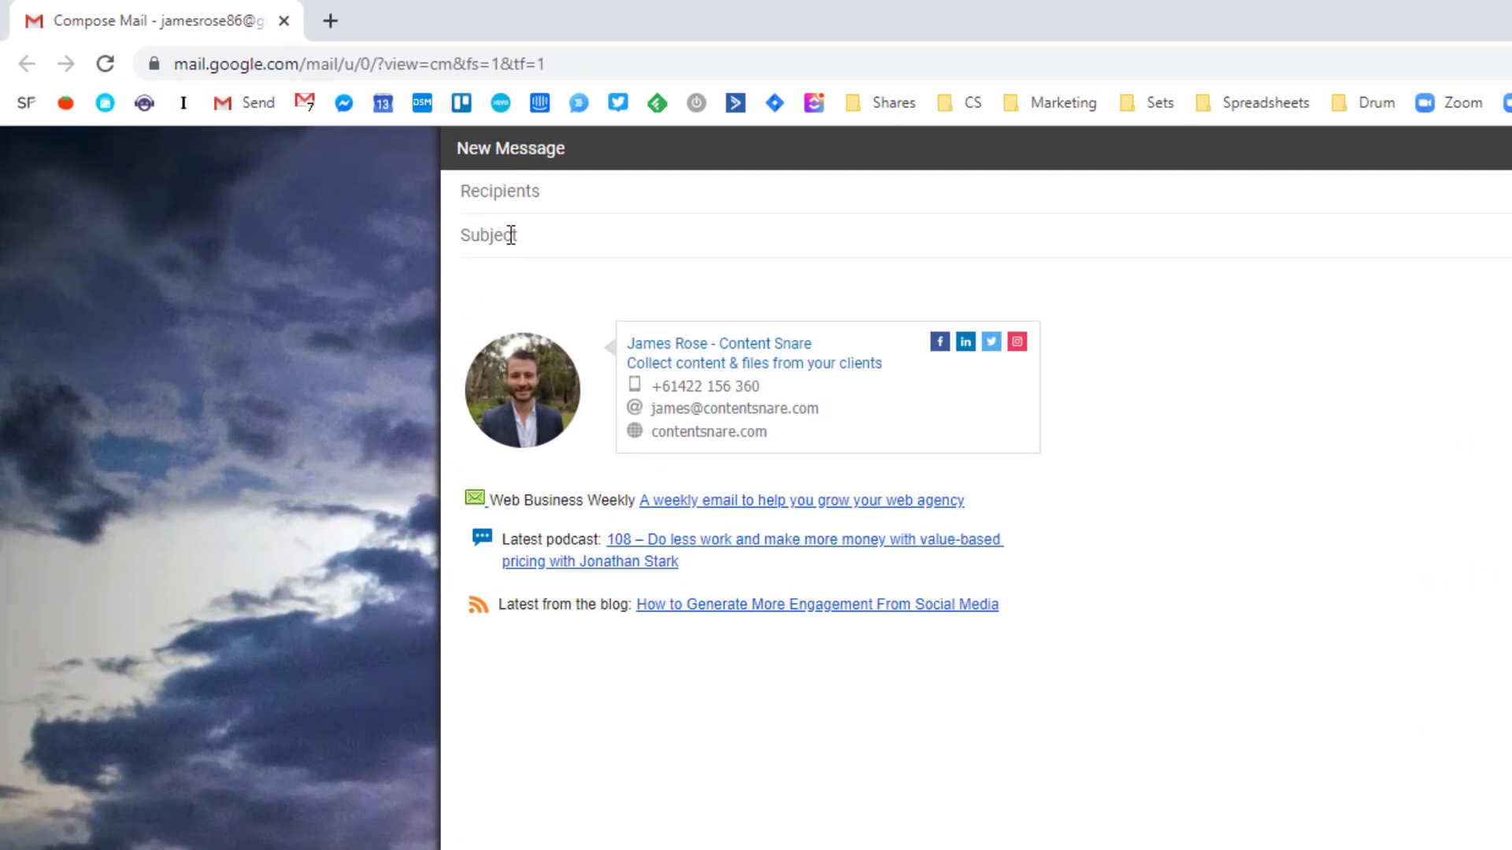
click(511, 235)
text(James Rose - Content Weekly)
key(ctrl+z)
text(.gl1)
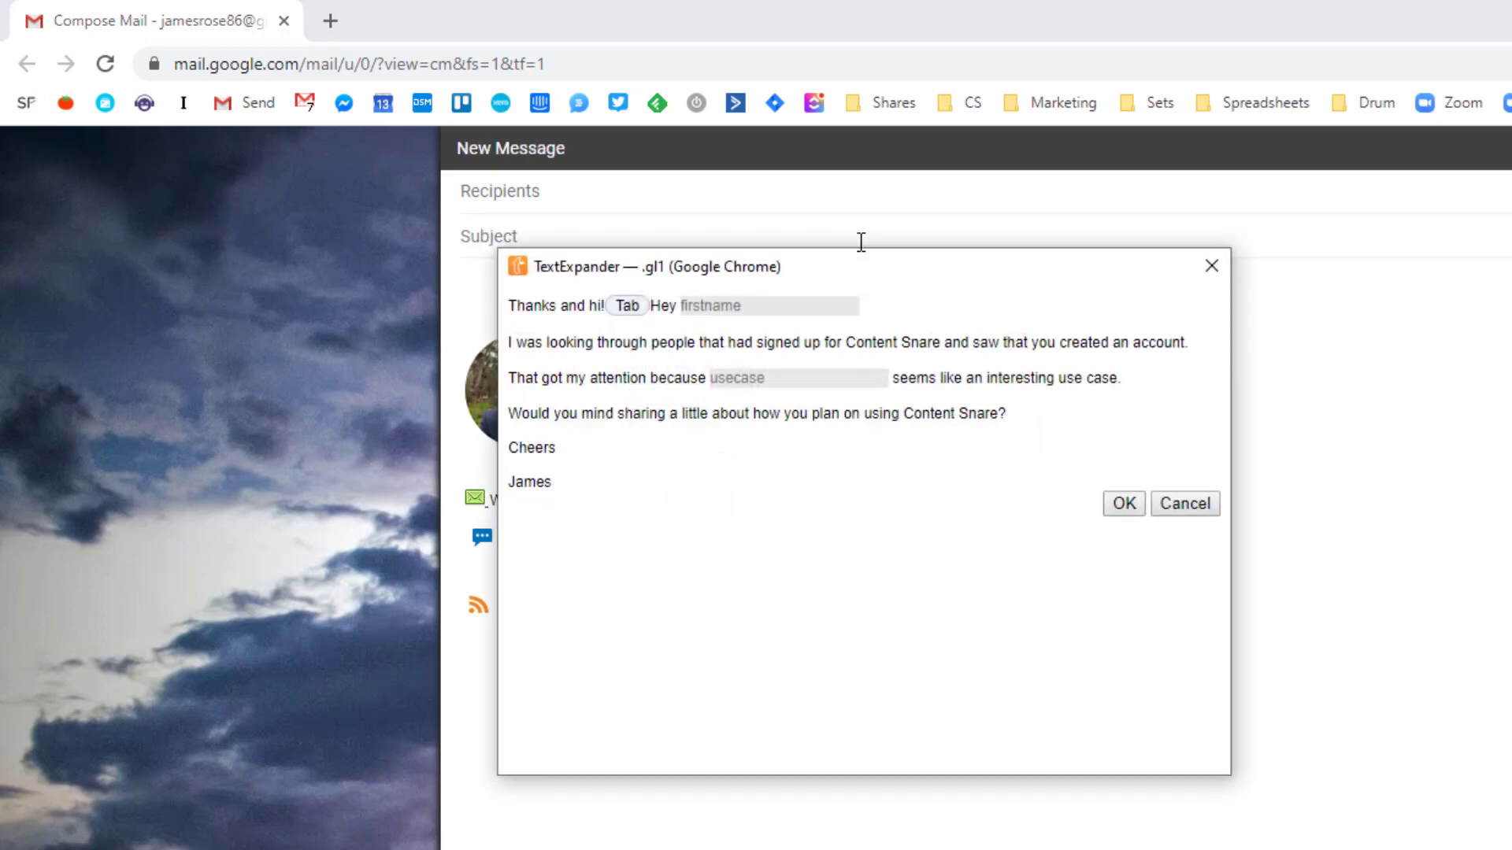
Fill the lead's first name and use case 'qwdqwdqwd' fill-ins and insert the email body
click(720, 308)
text(Bob)
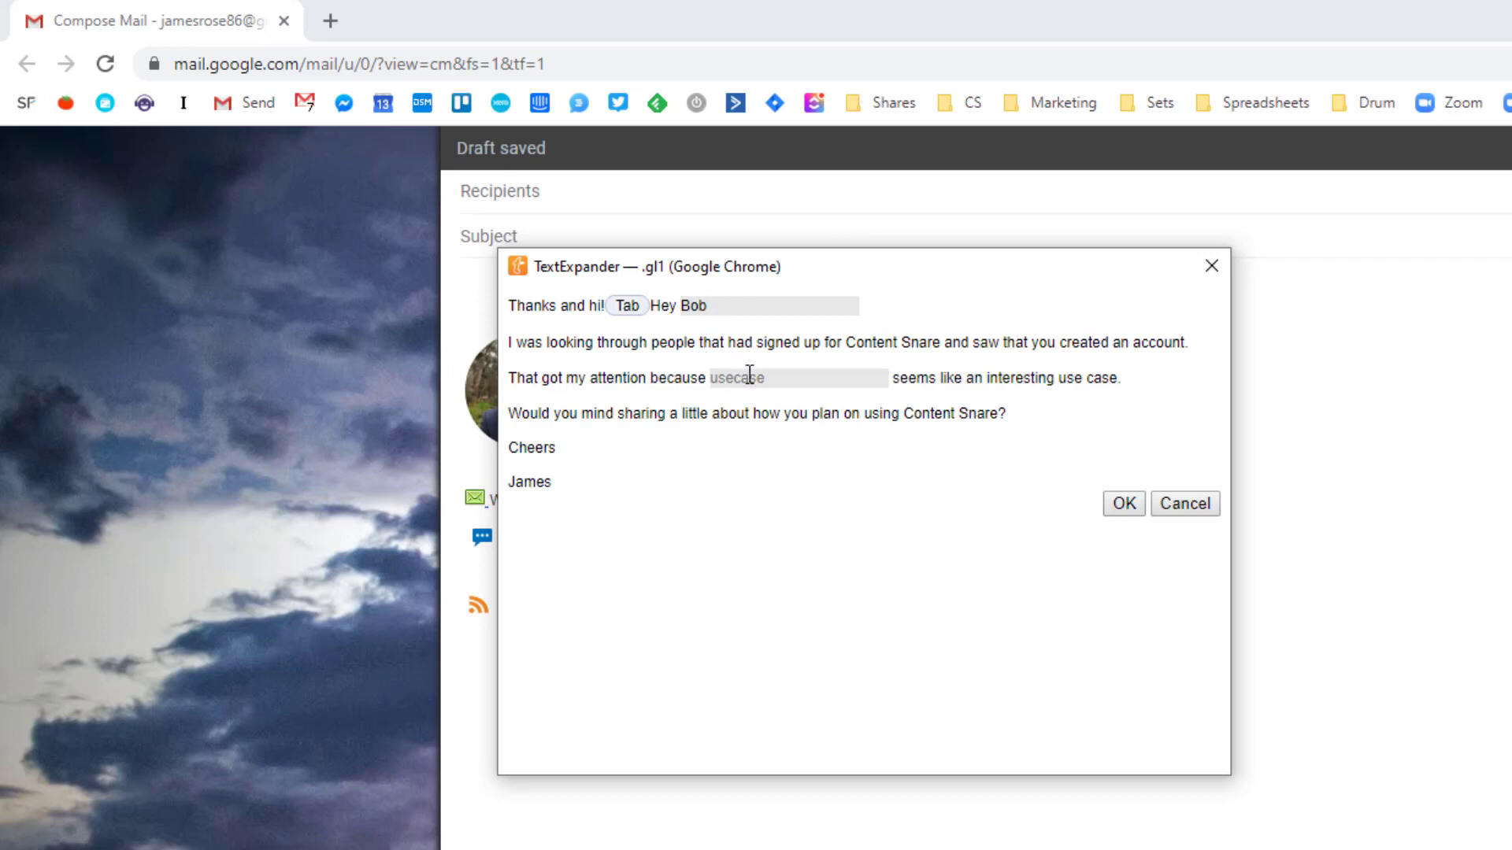
click(758, 385)
text(qwdqwdqwd)
key(Return)
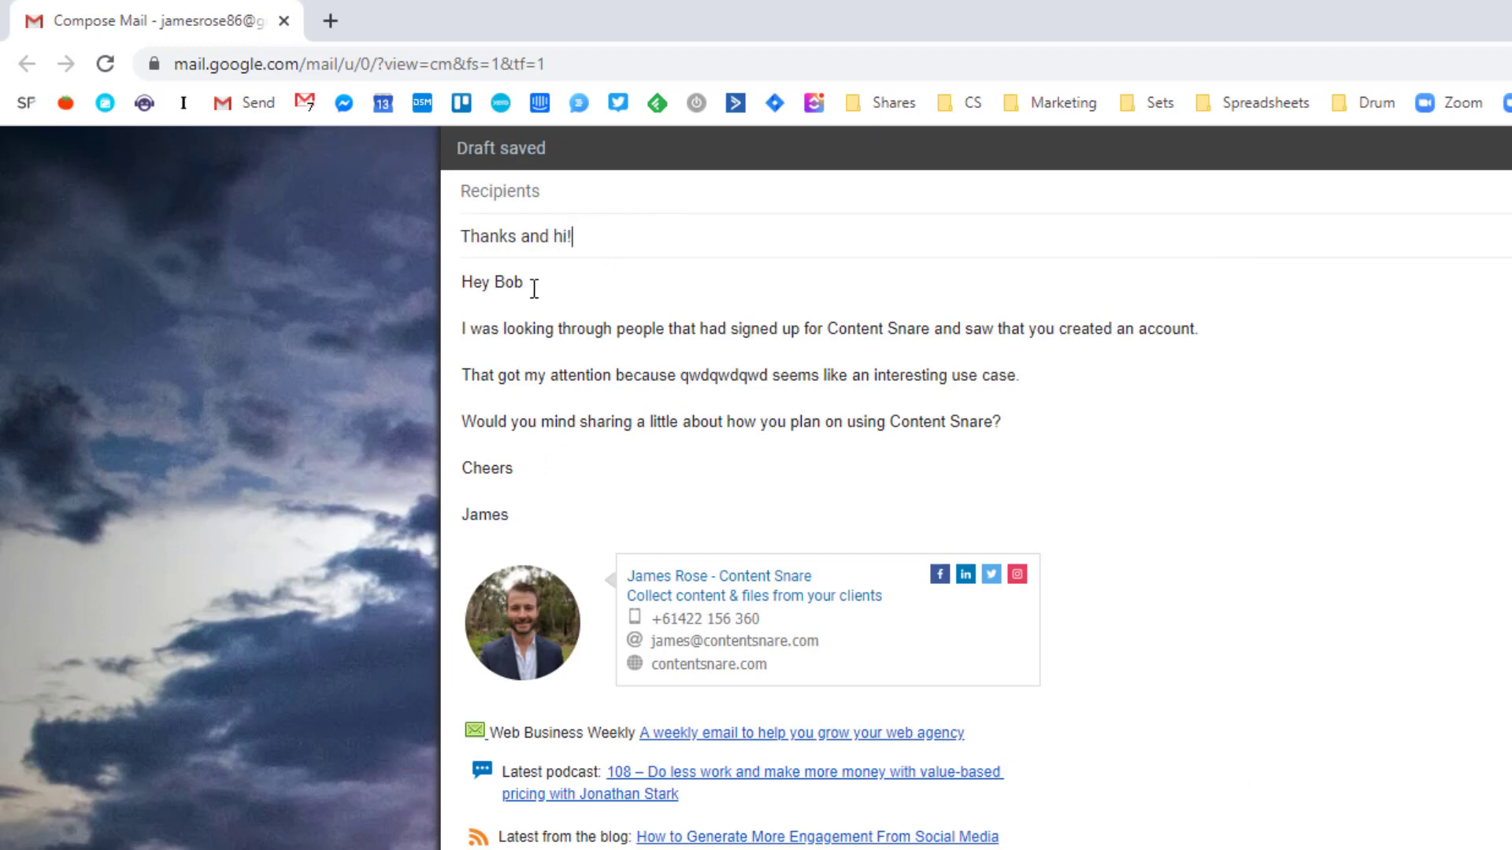
drag(465, 282, 560, 488)
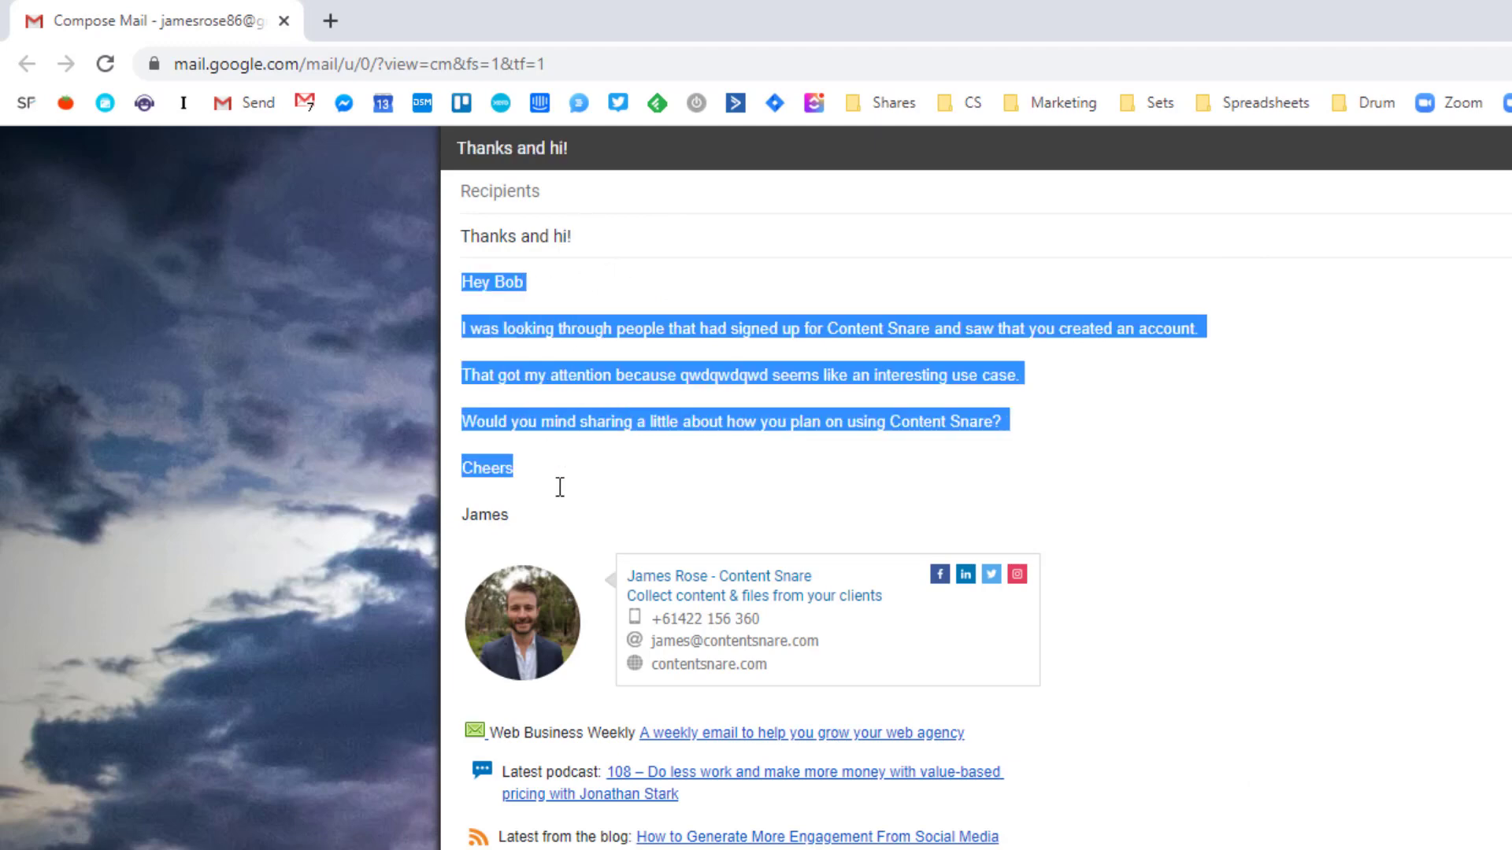
click(561, 469)
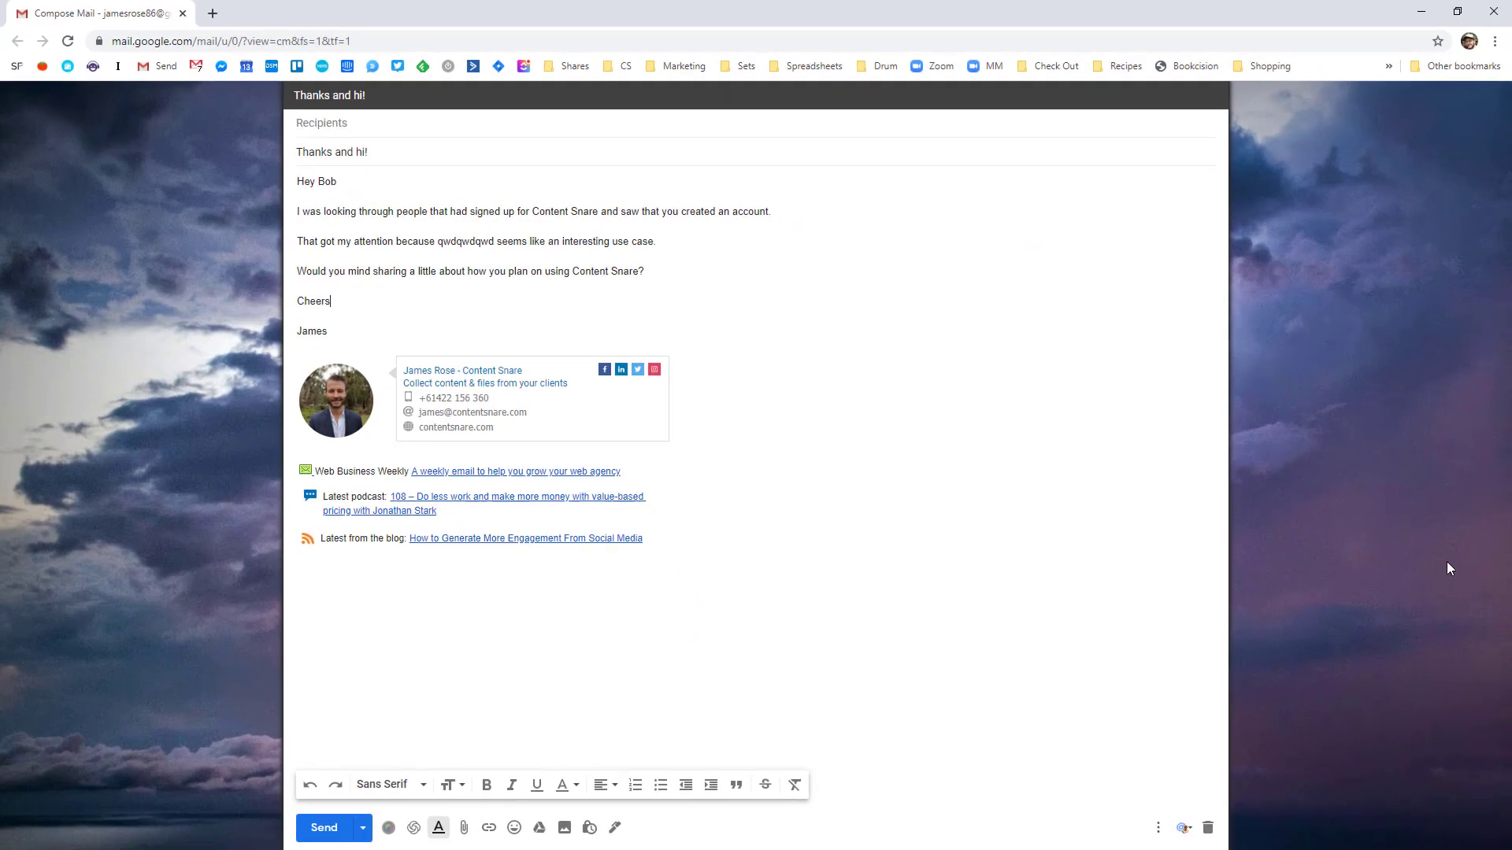
Open the Good Lead Email 1 - Different snippet from the Gmail group and browse the keystroke list
click(1422, 14)
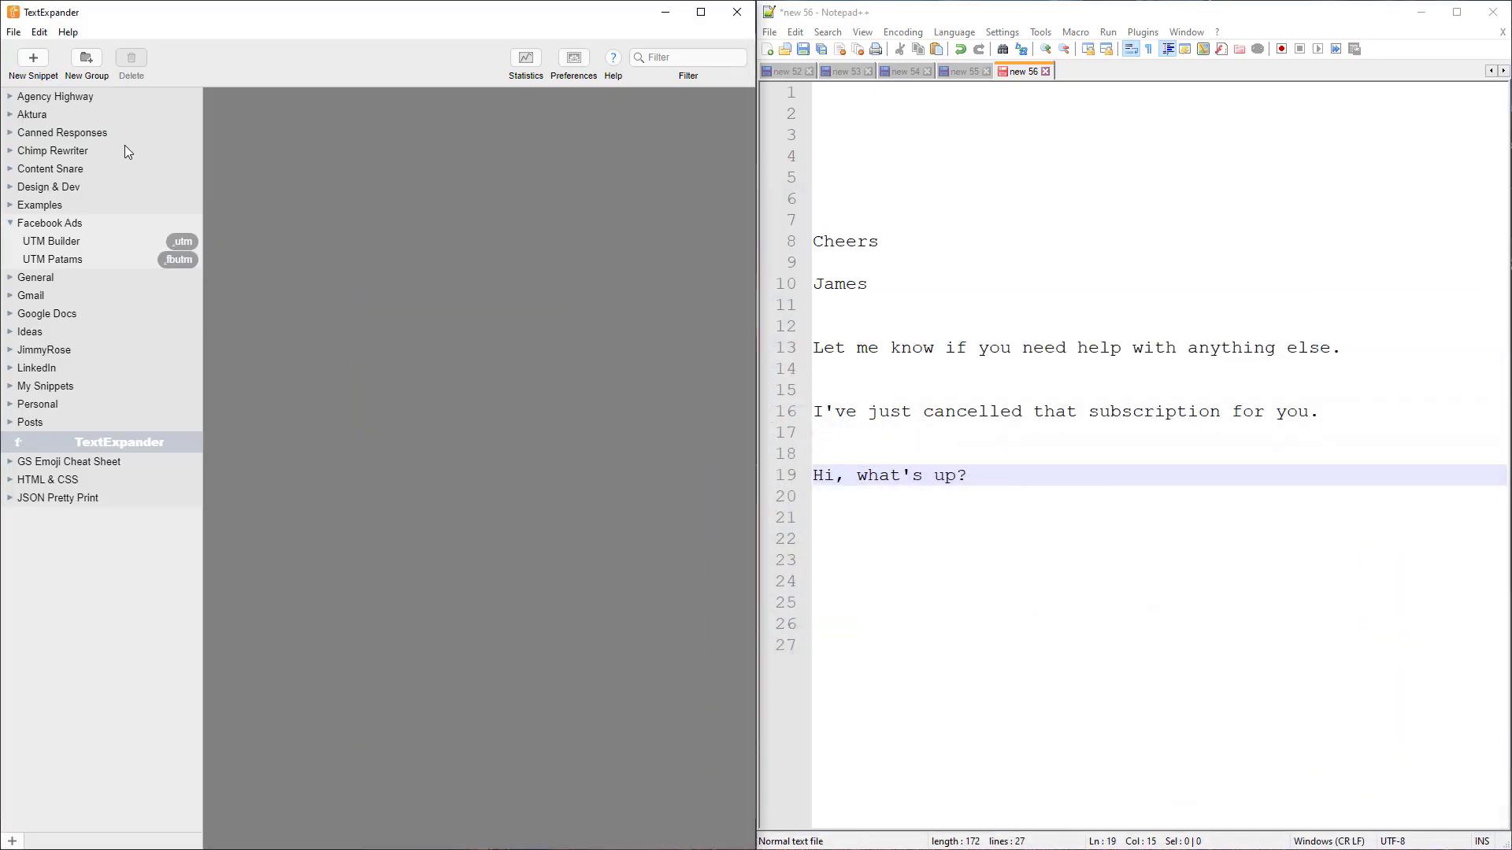
click(15, 294)
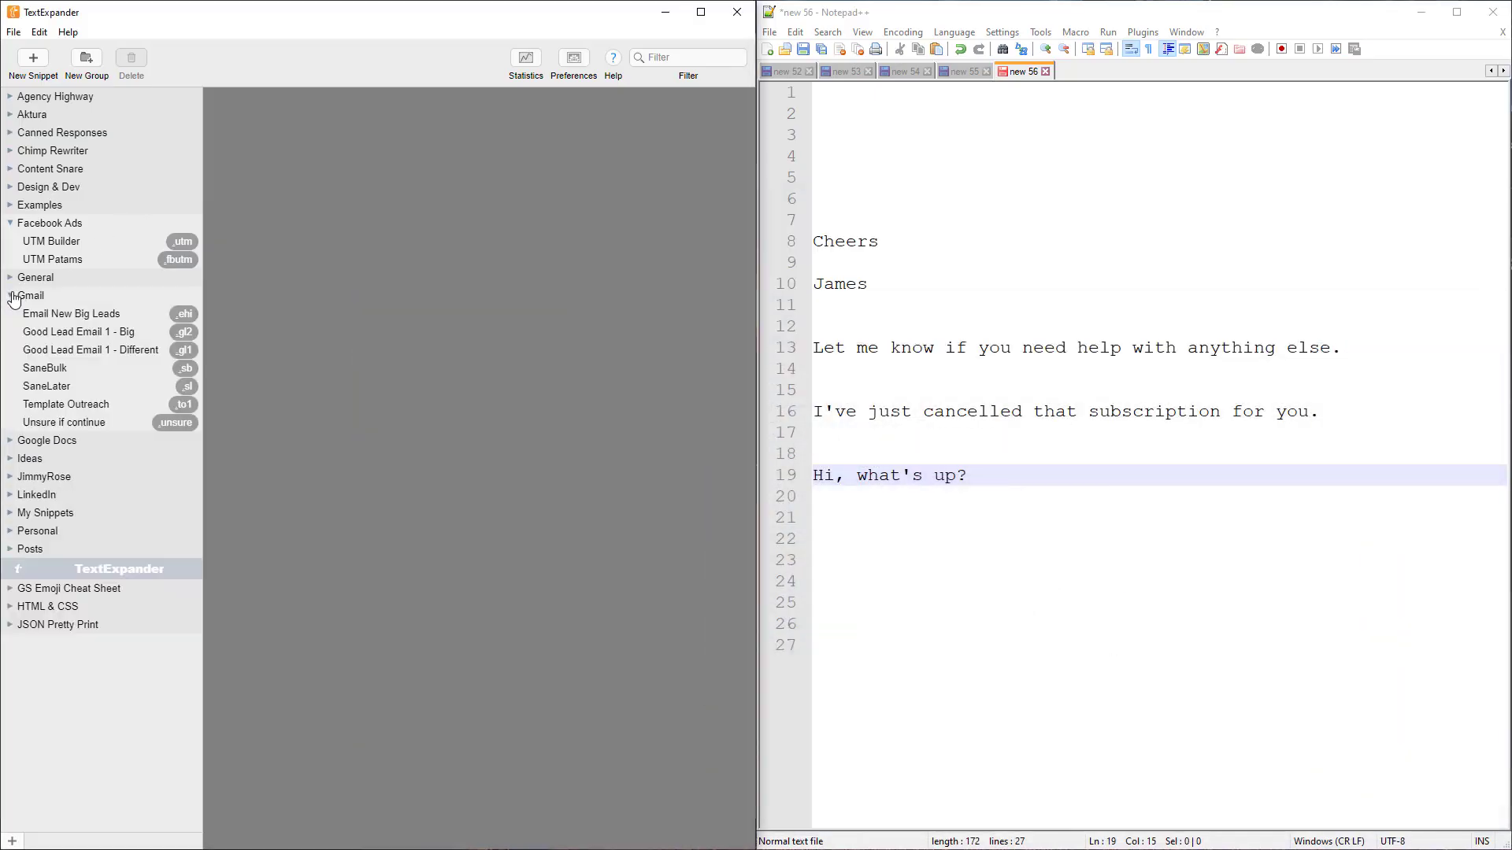
click(93, 350)
drag(220, 161, 282, 160)
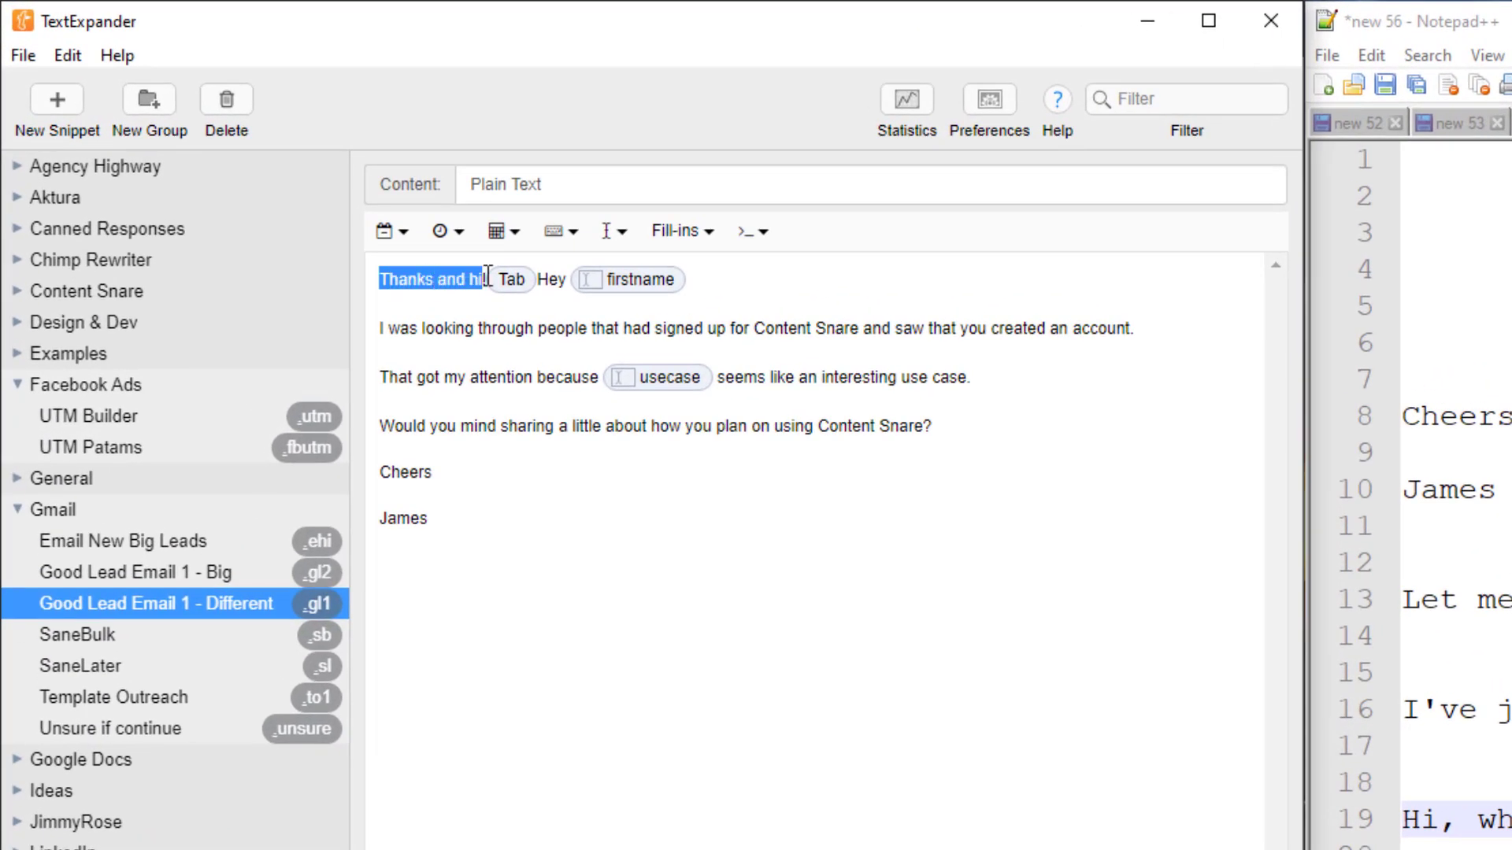
click(466, 279)
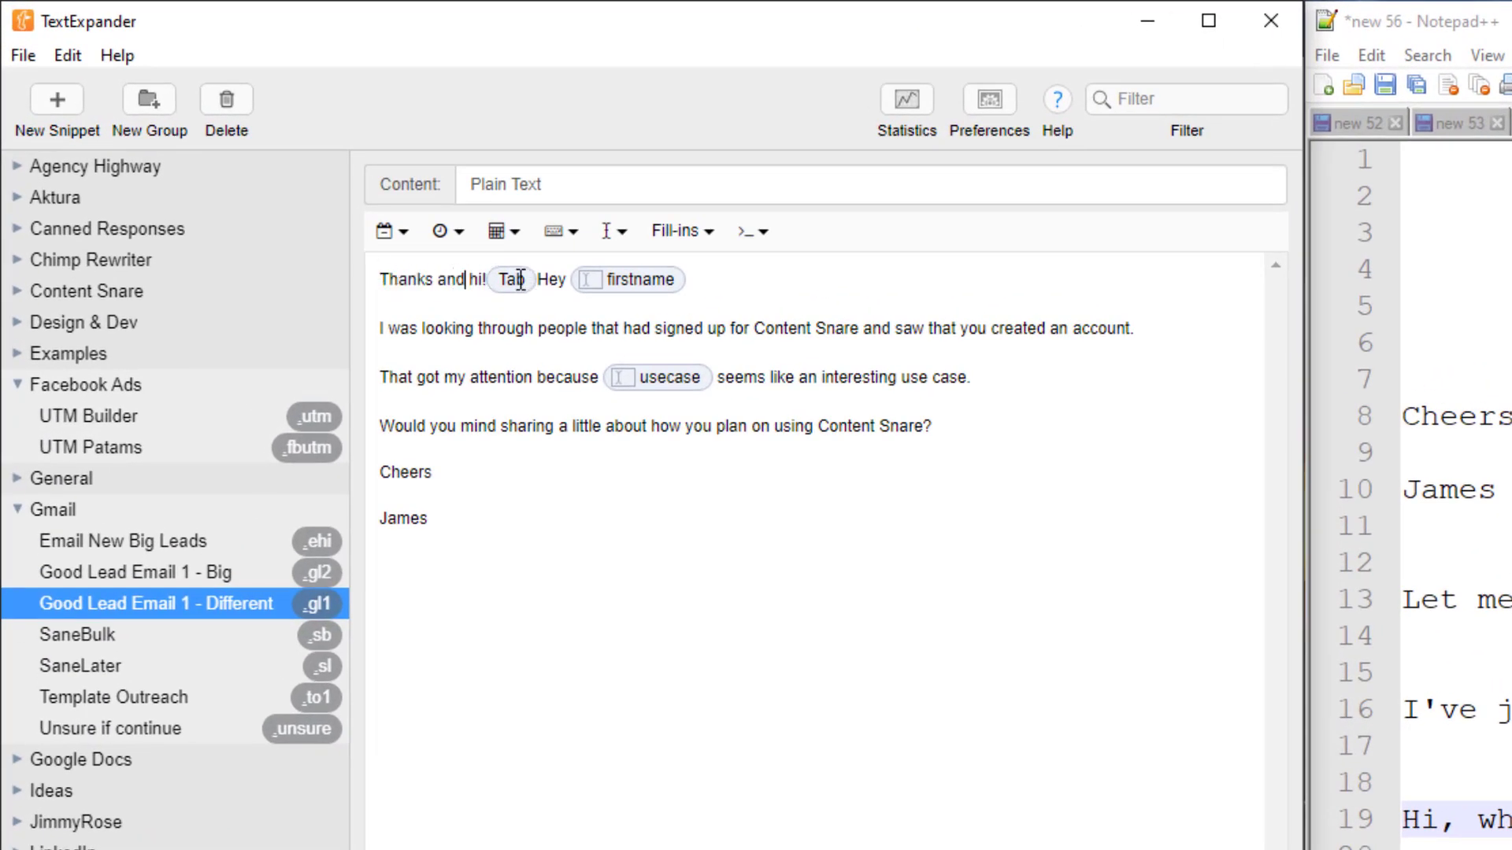
click(469, 549)
click(561, 232)
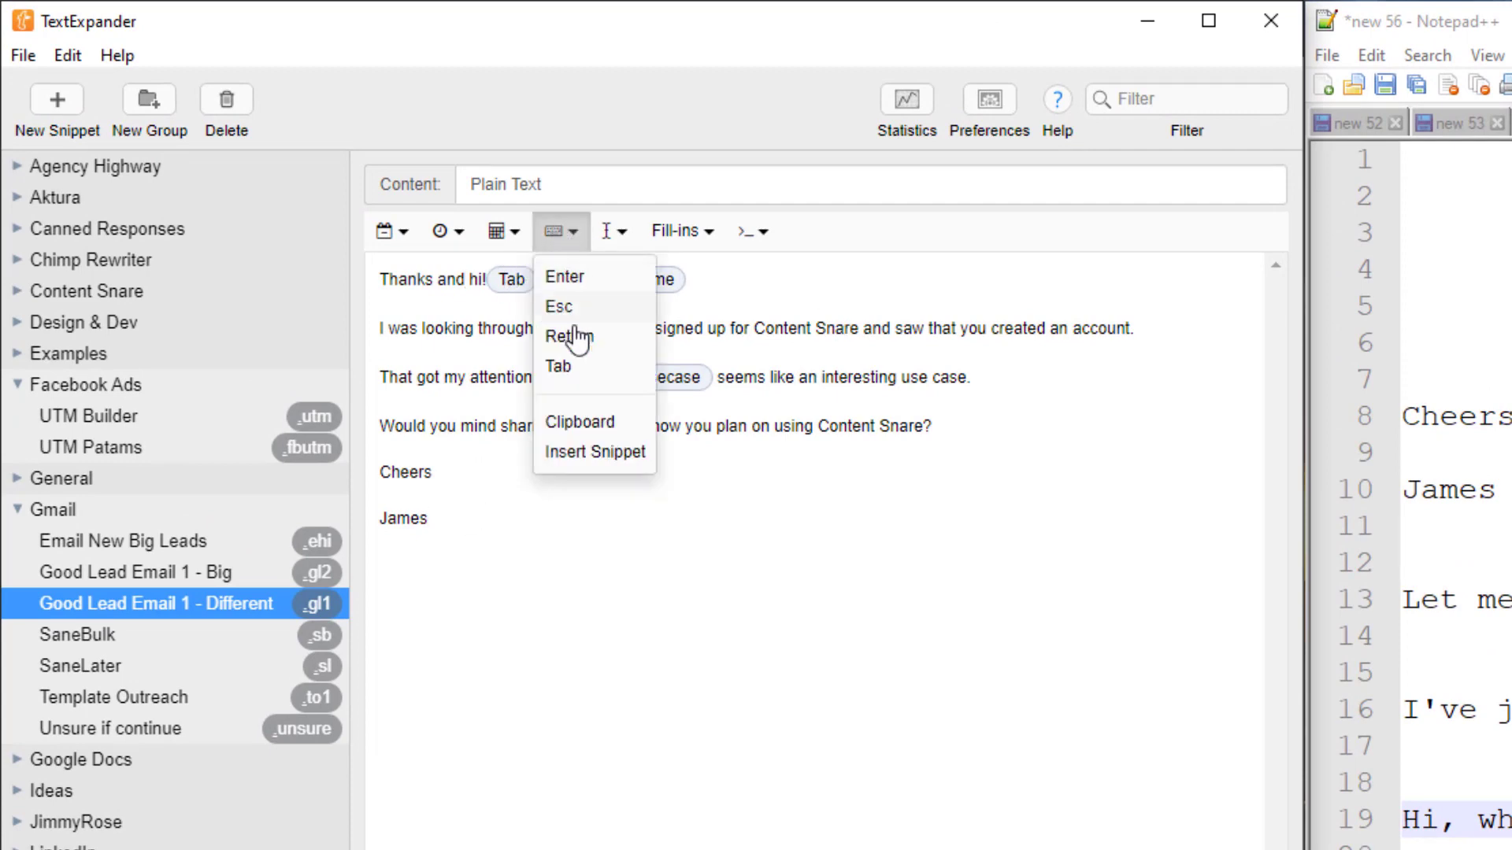
click(501, 346)
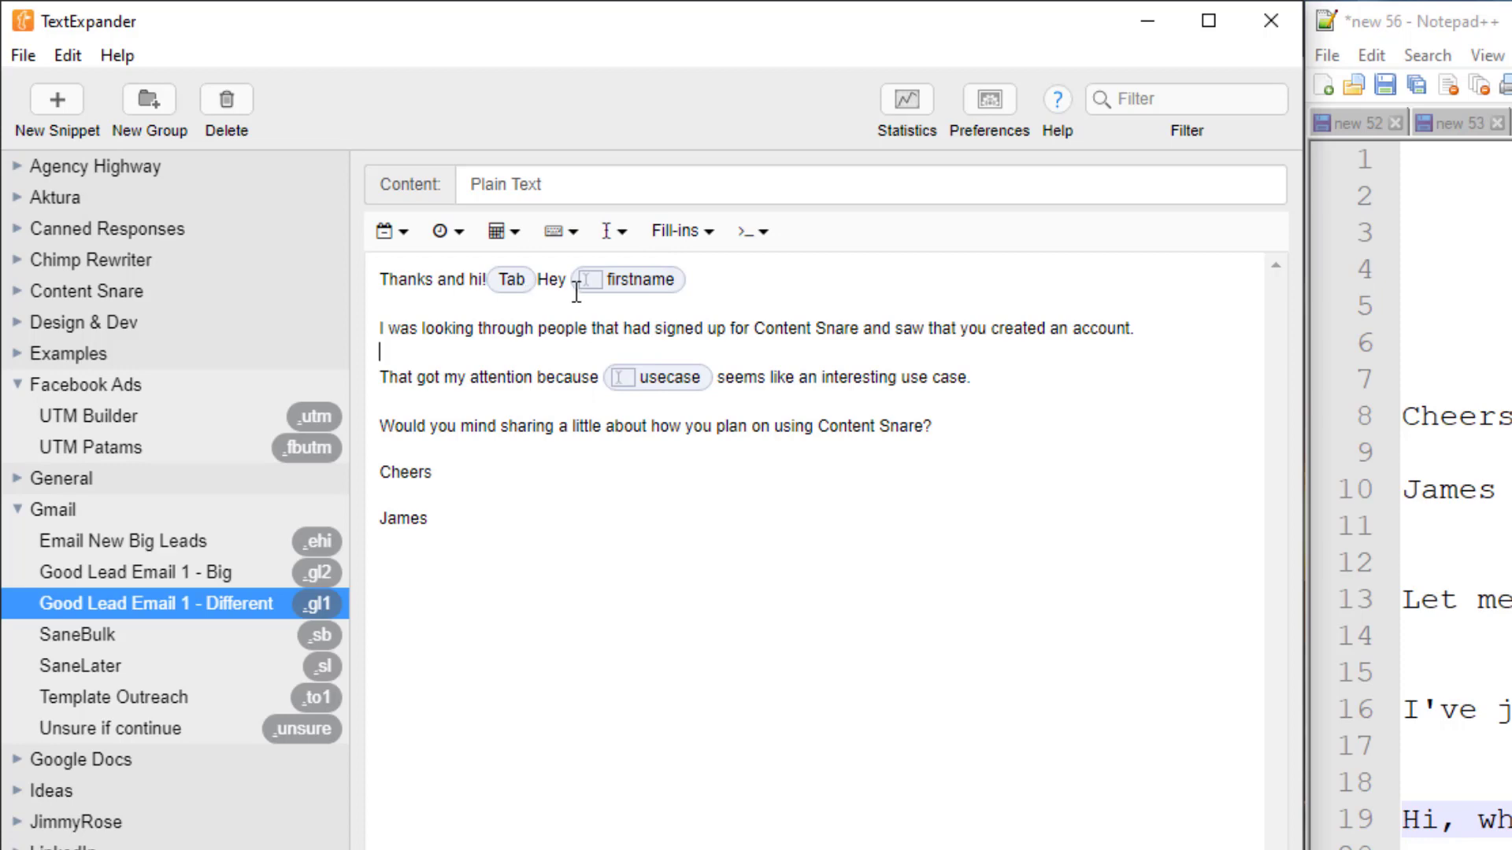
Add a single-line 'name' fill-in, remove it again, and expand the Agency Highway group
click(766, 298)
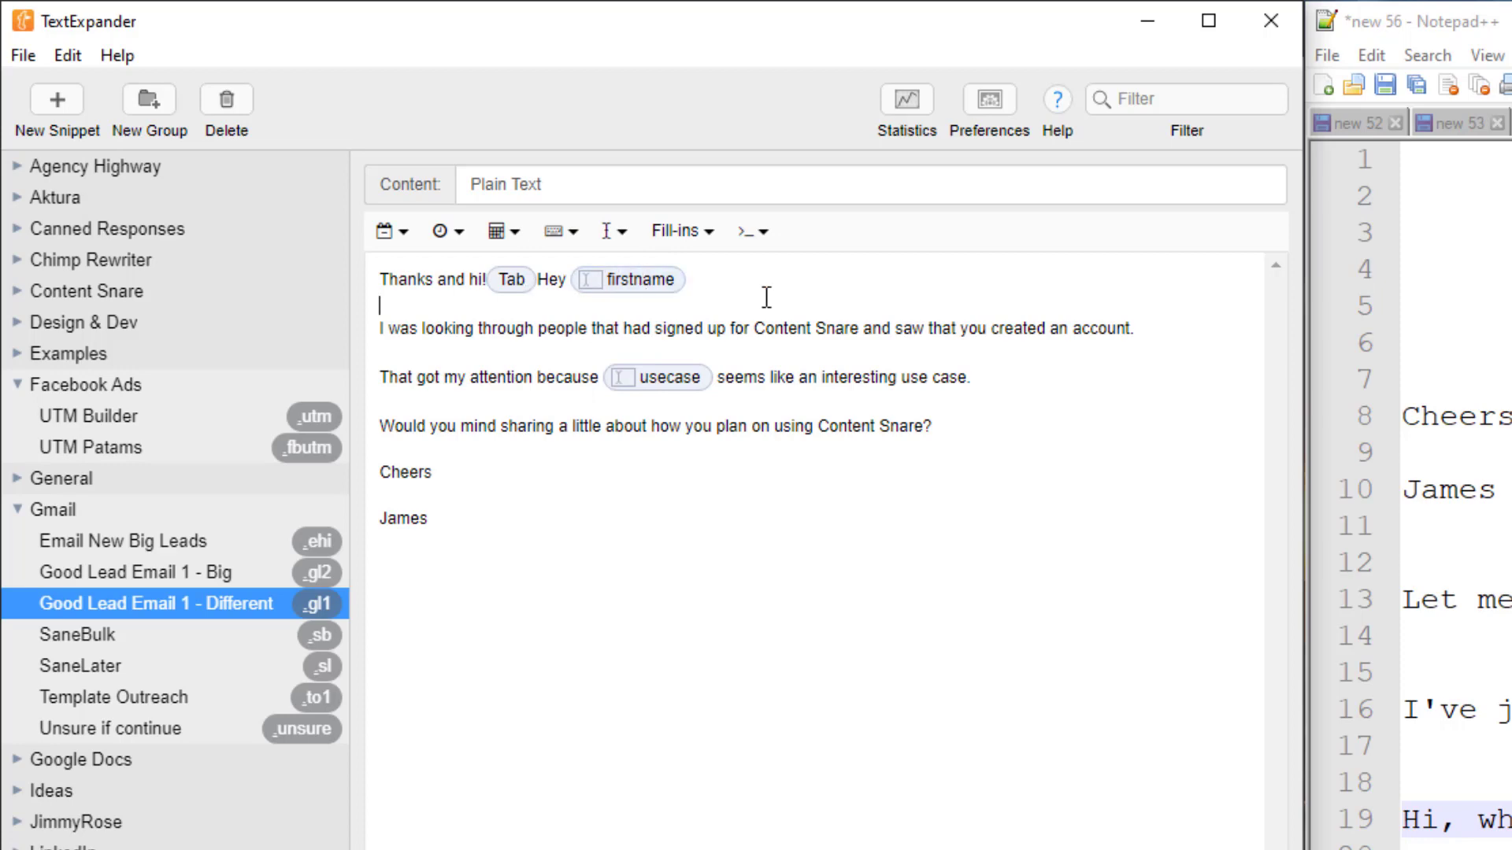
click(706, 249)
click(712, 278)
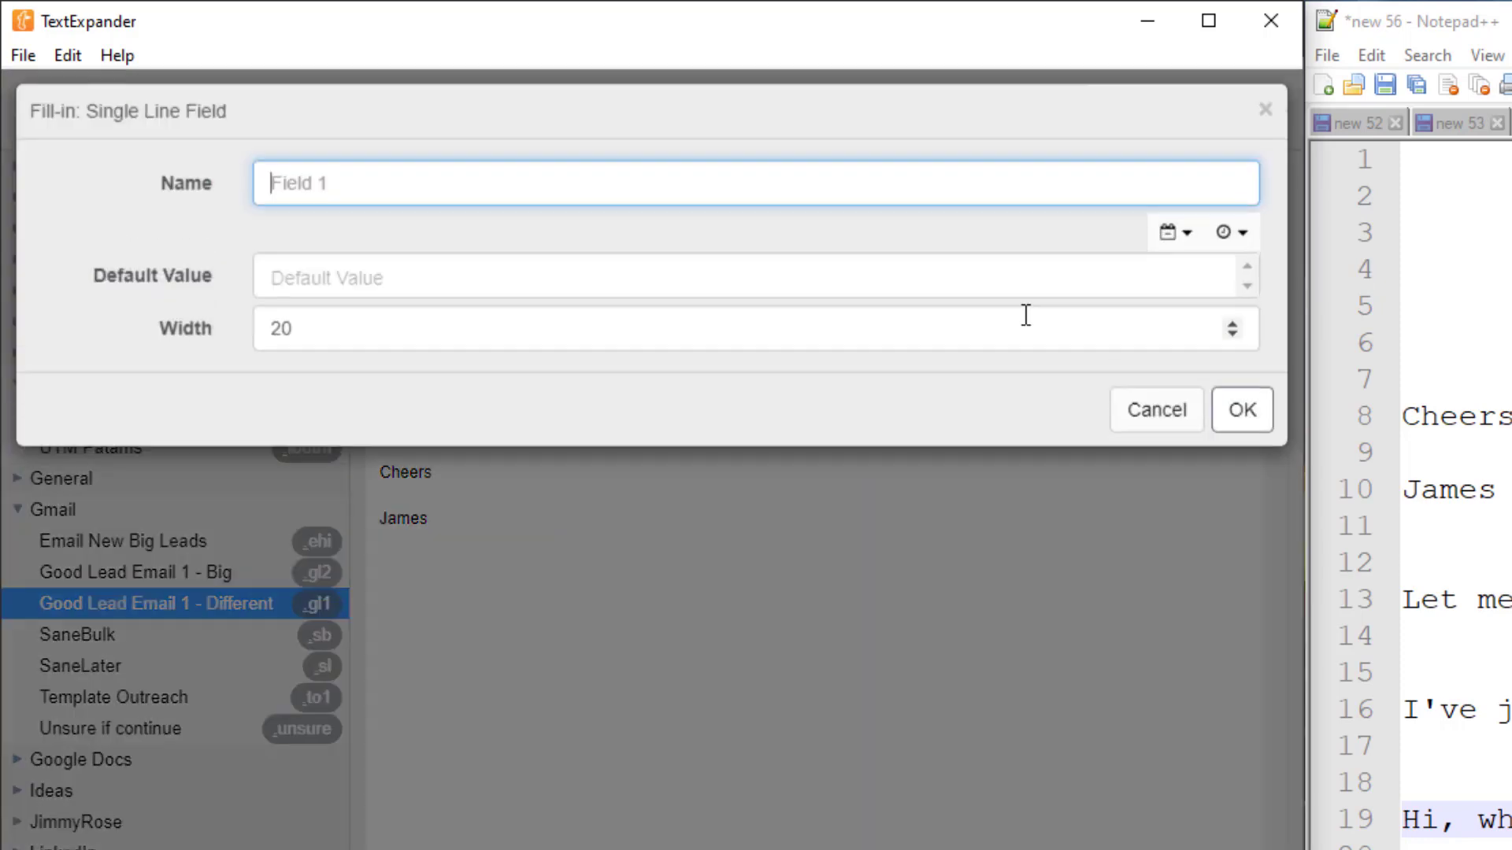
text(name)
key(Return)
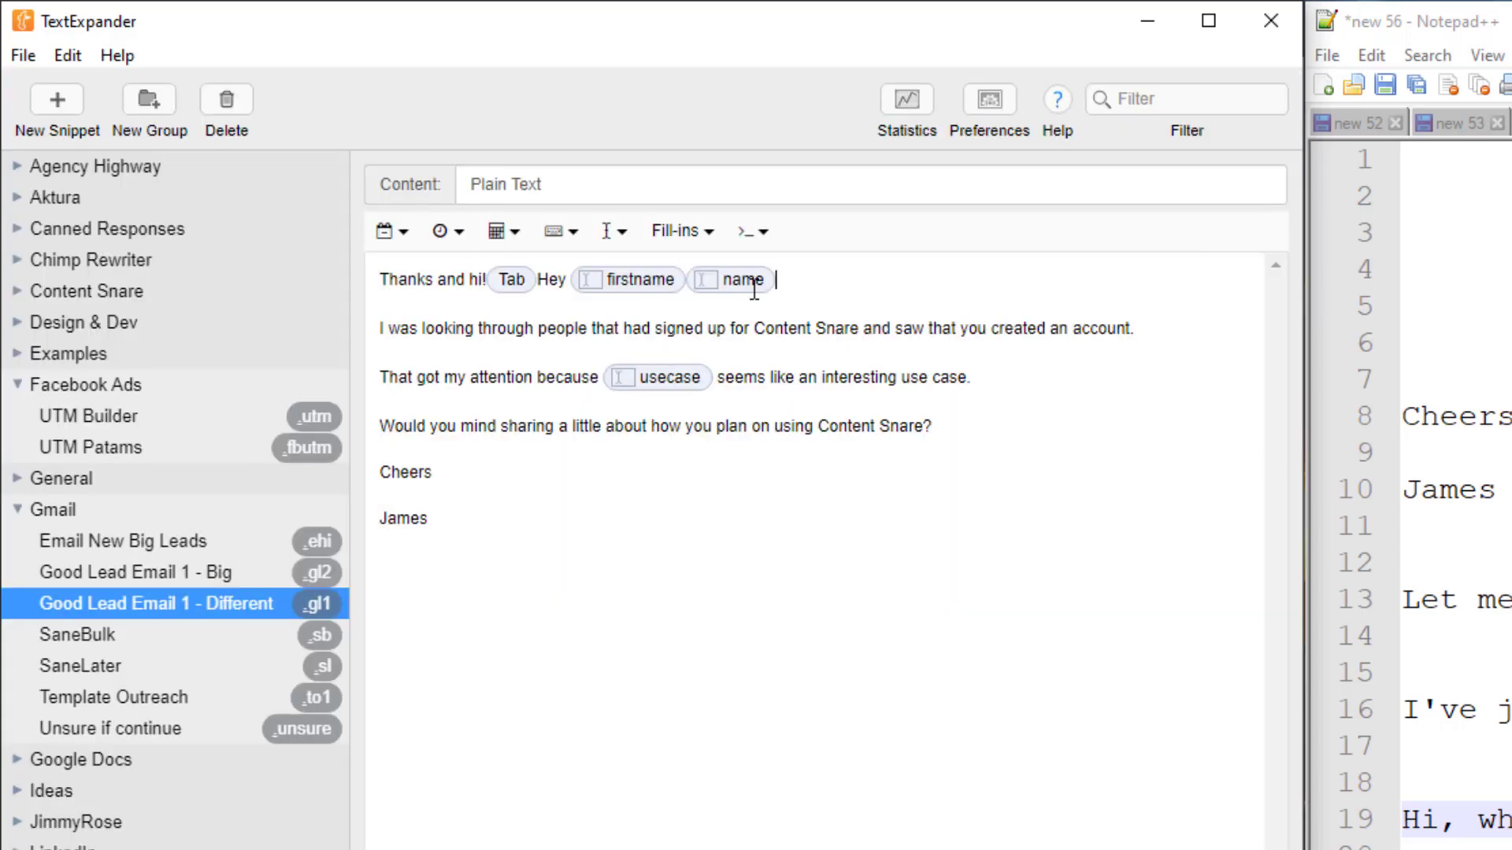
key(BackSpace)
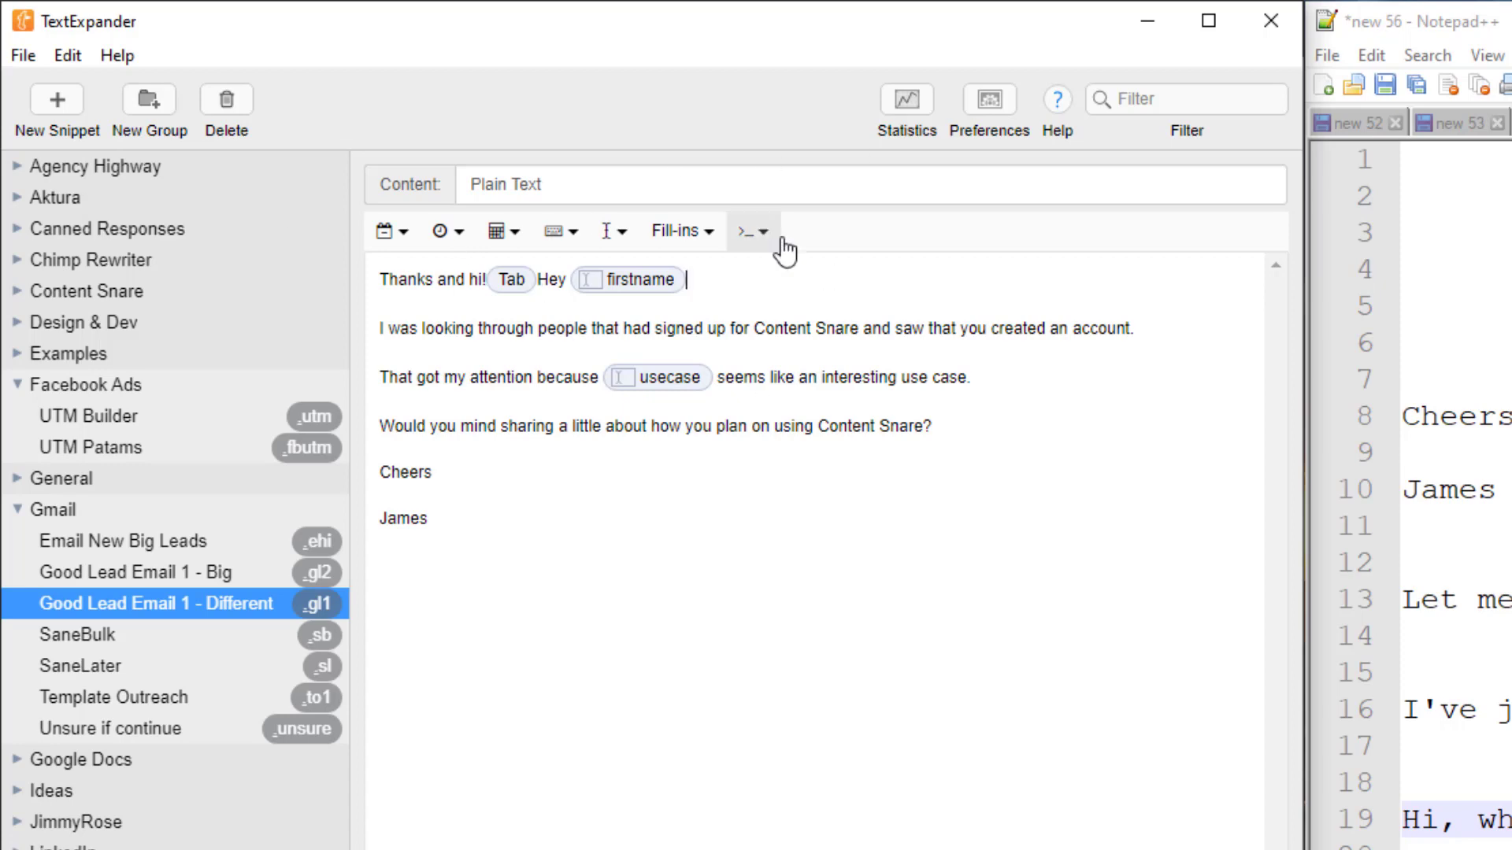
click(17, 166)
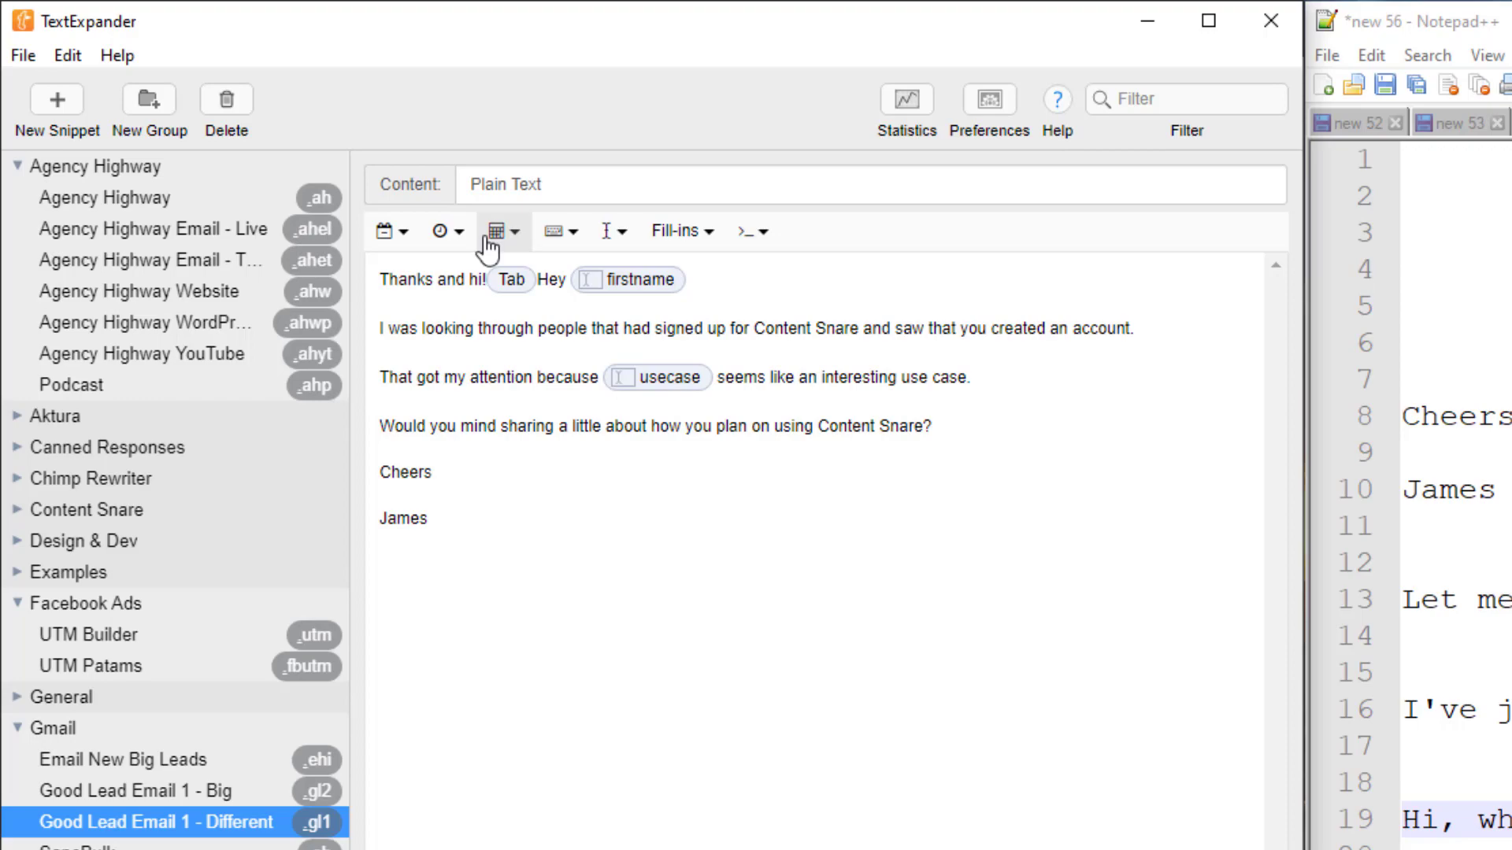
click(1158, 722)
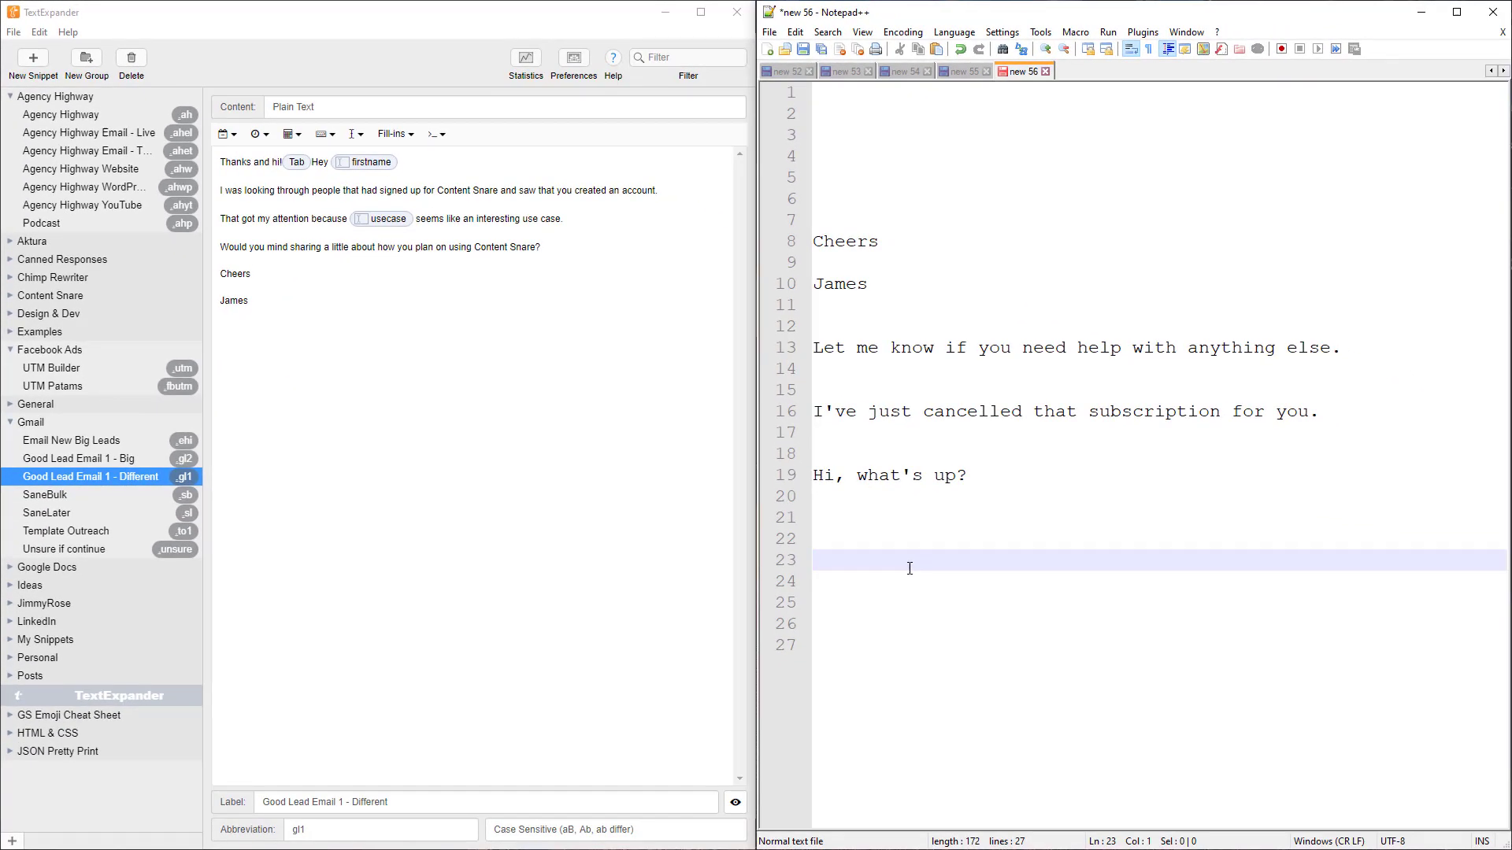
Expand .ahel with the recipient's name and contentsnare.com as URL, then select the Twitter link
text(.ahel)
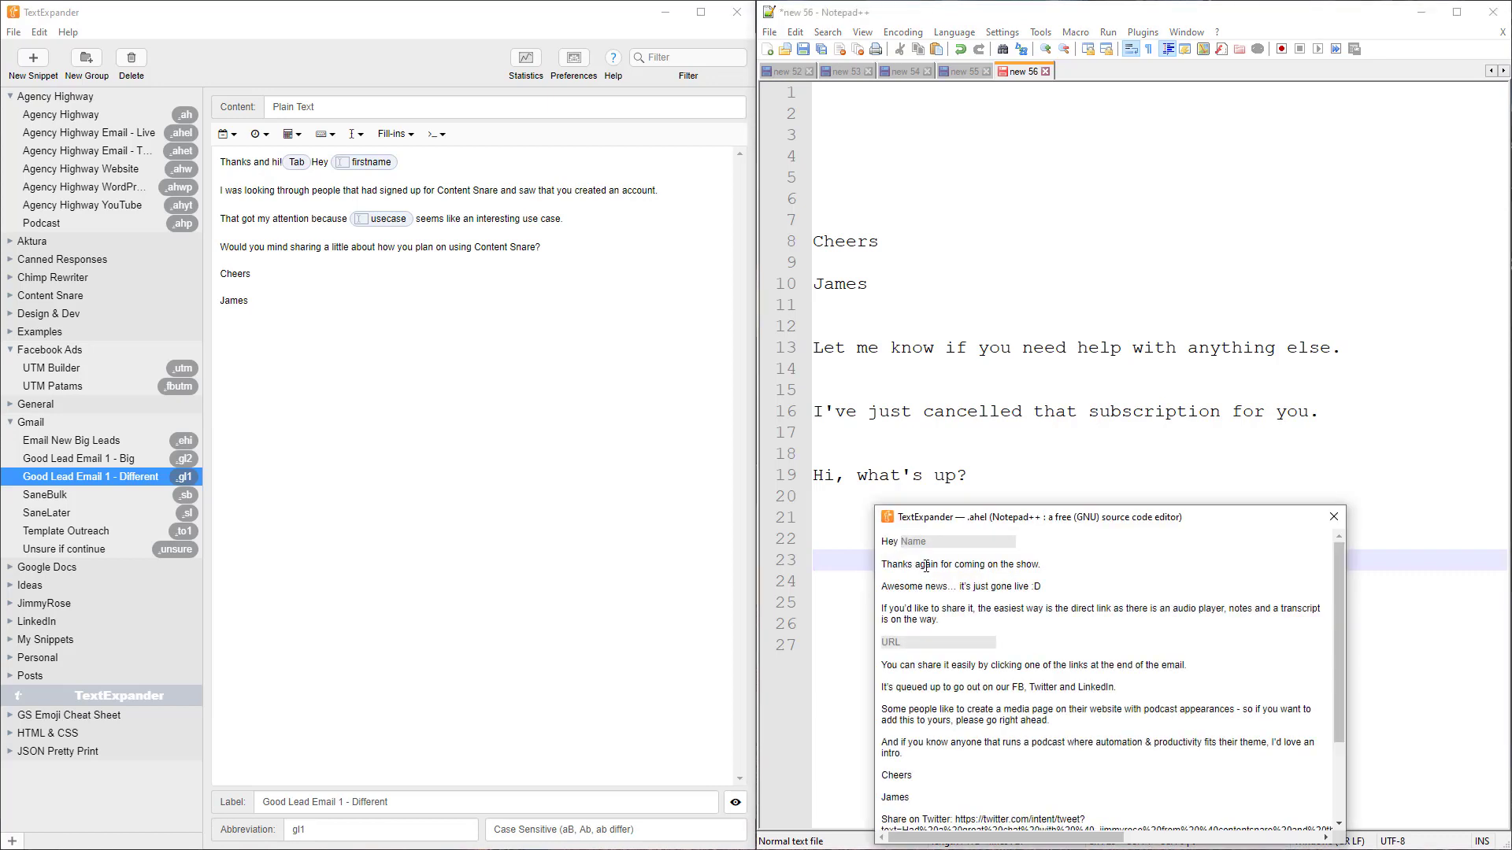
text(Bob)
click(931, 643)
text(contentsnare.com)
key(Return)
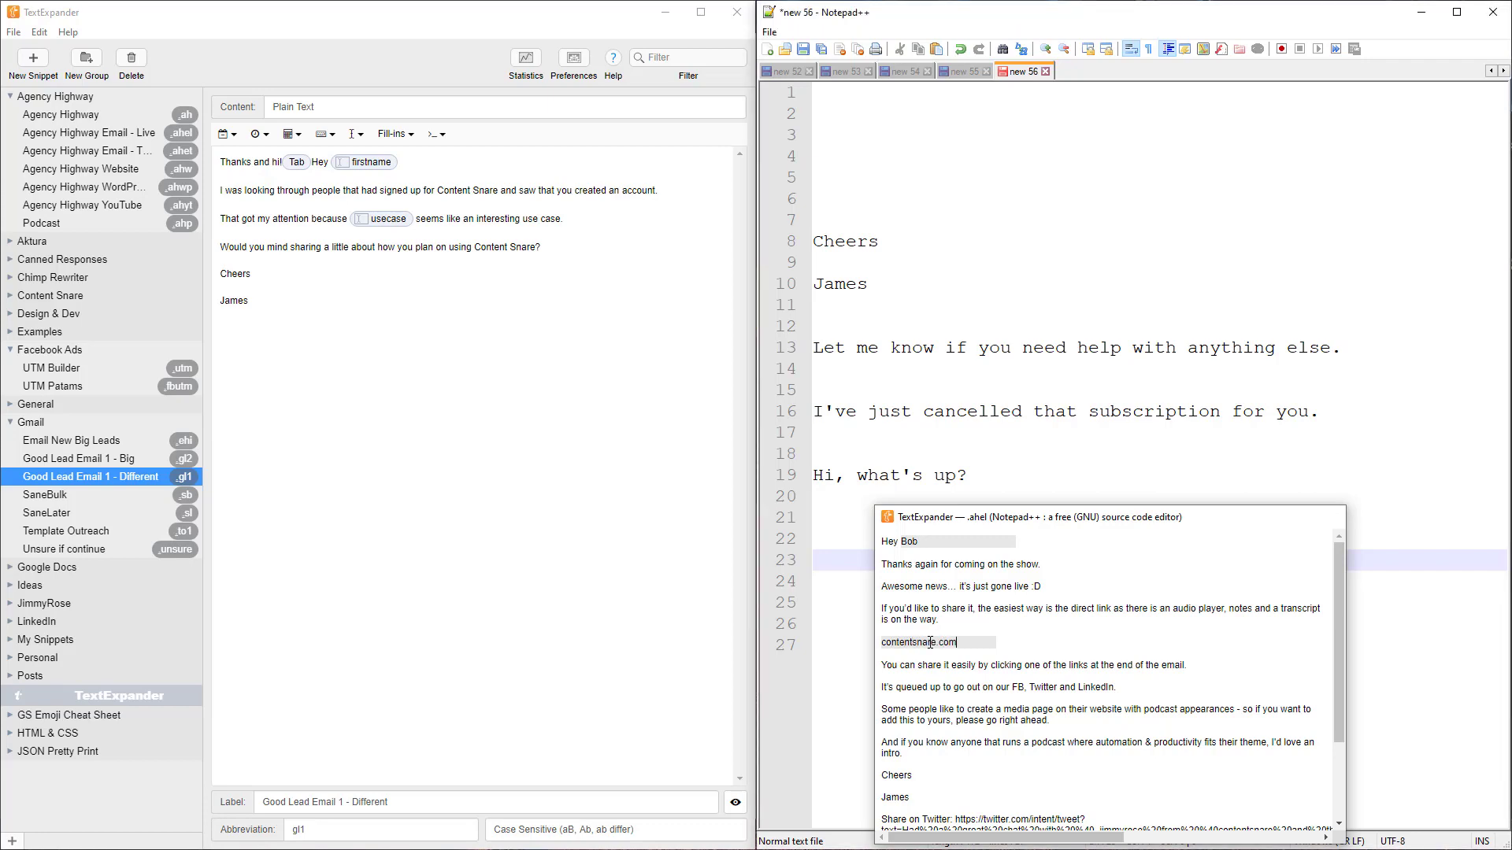
scroll(1079, 447, down, 3)
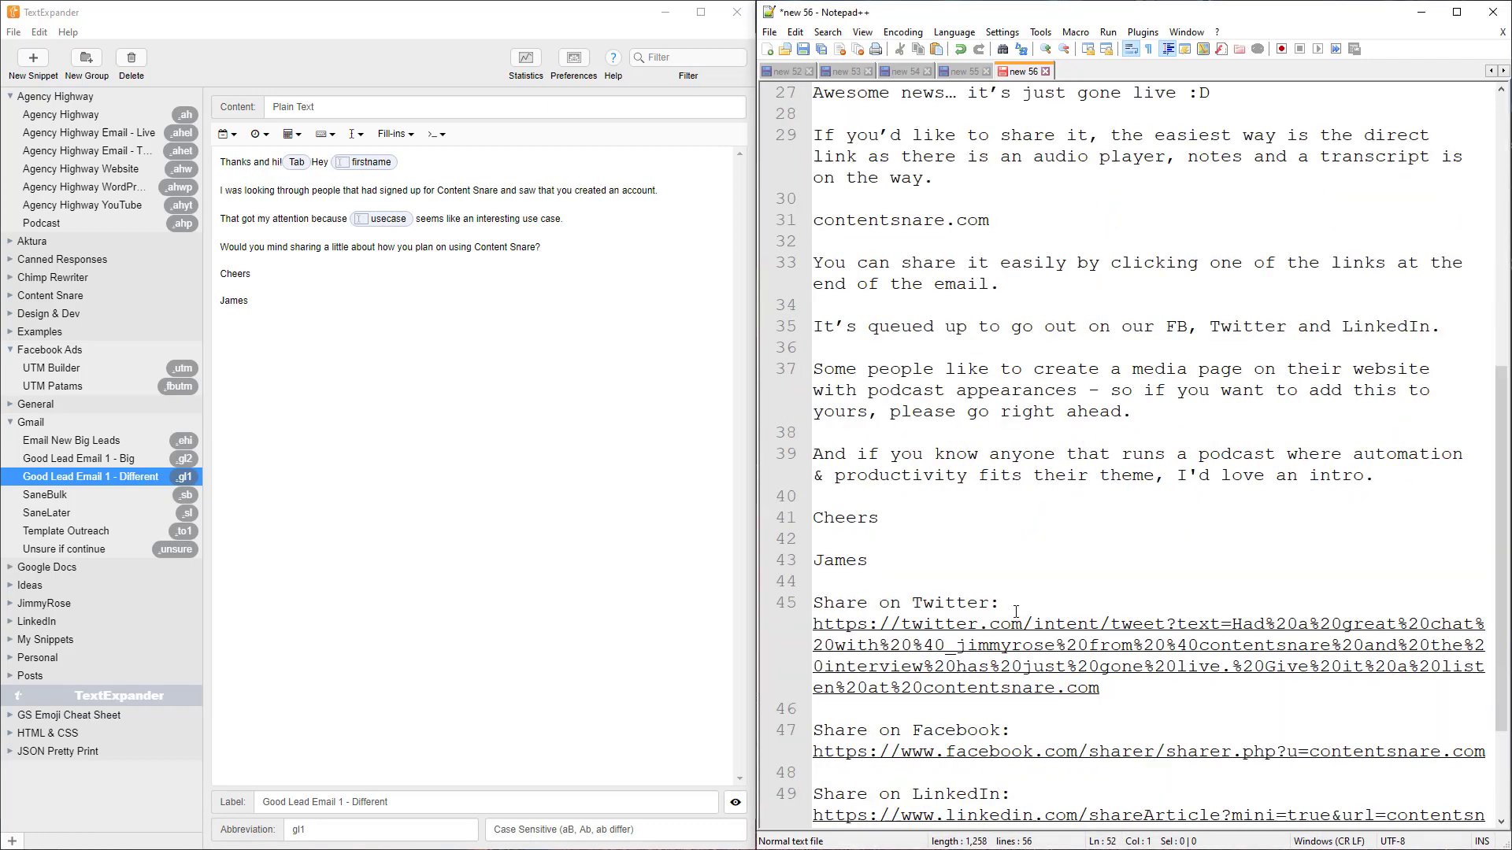
click(1175, 698)
drag(1176, 698, 824, 623)
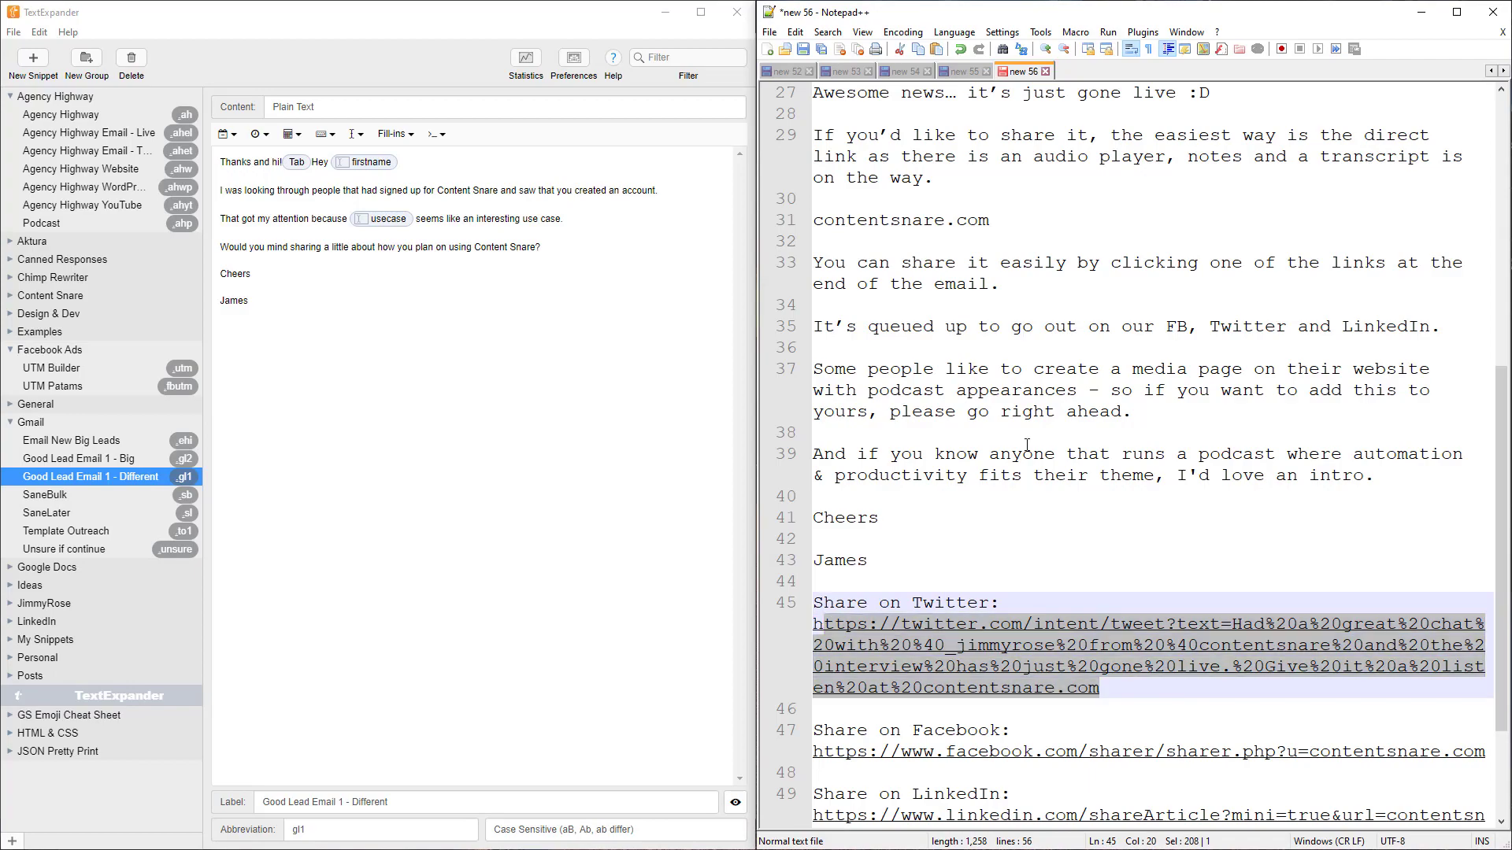
scroll(1069, 607, down, 3)
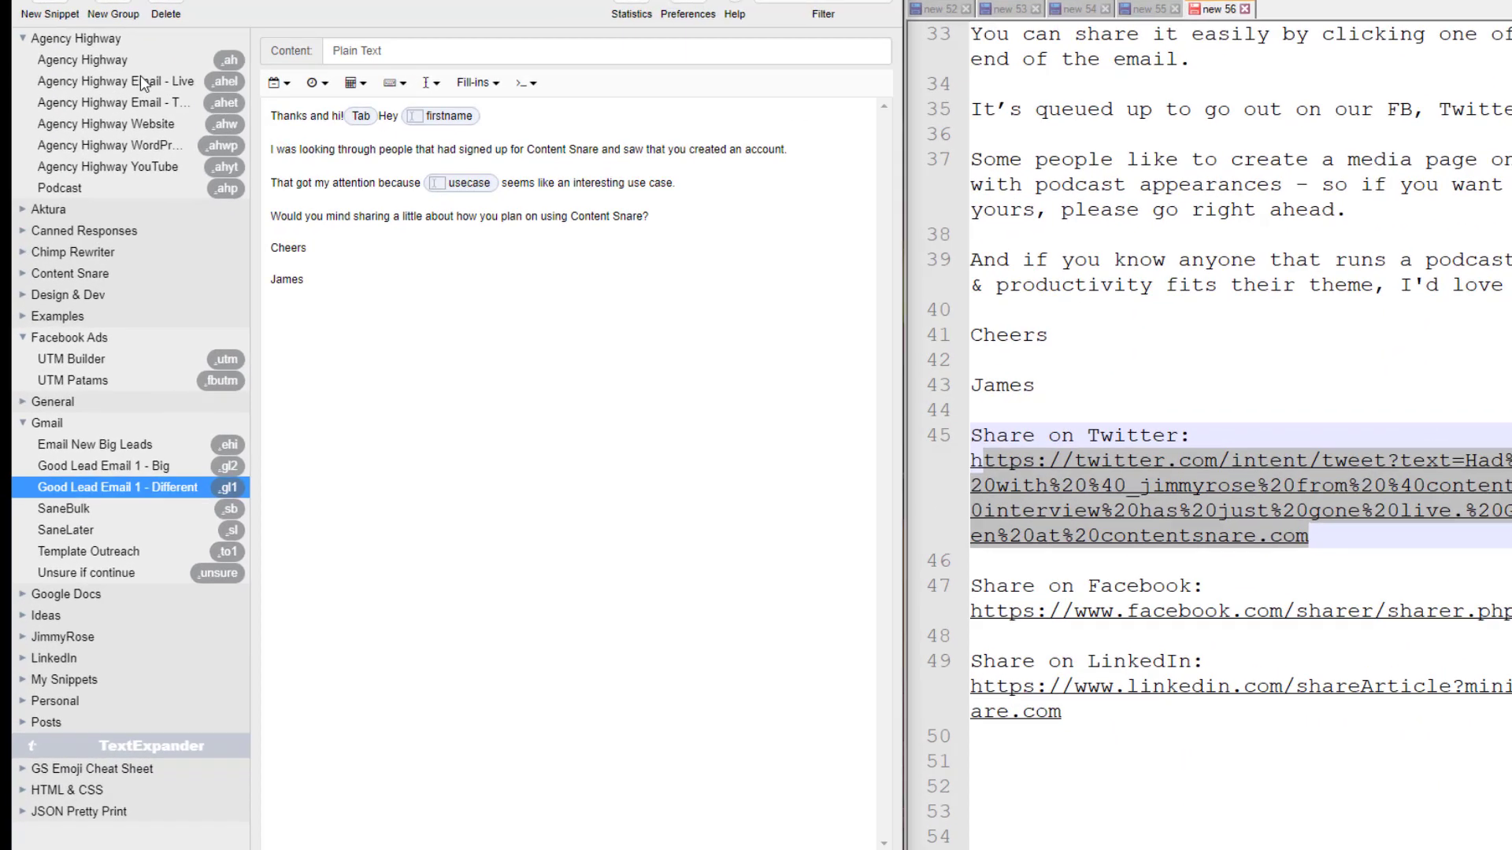
Open the Agency Highway Email - Live snippet and inspect its Twitter URL fill-in
click(142, 83)
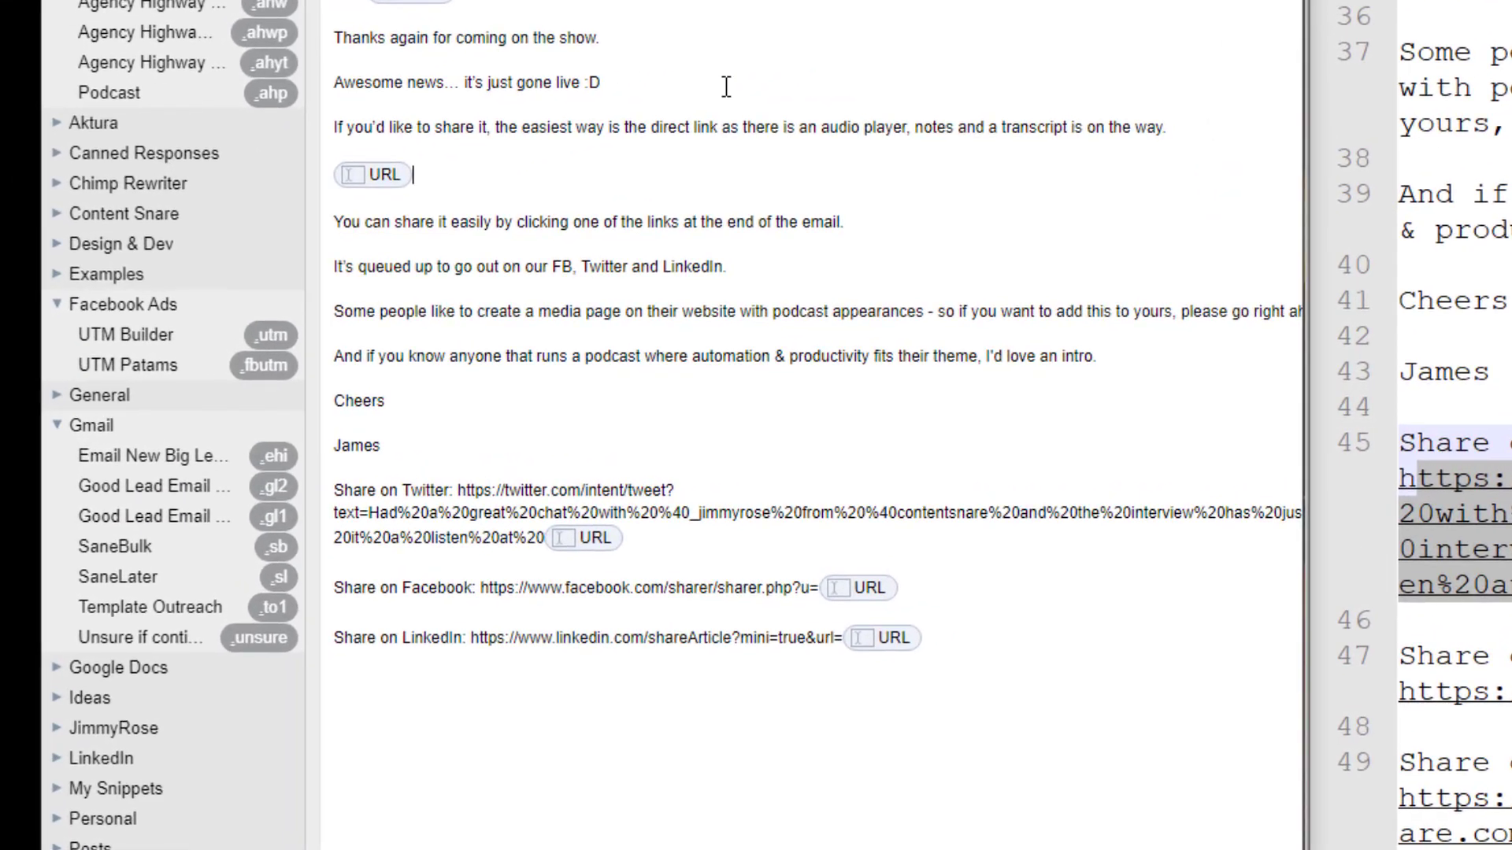
click(453, 513)
click(414, 175)
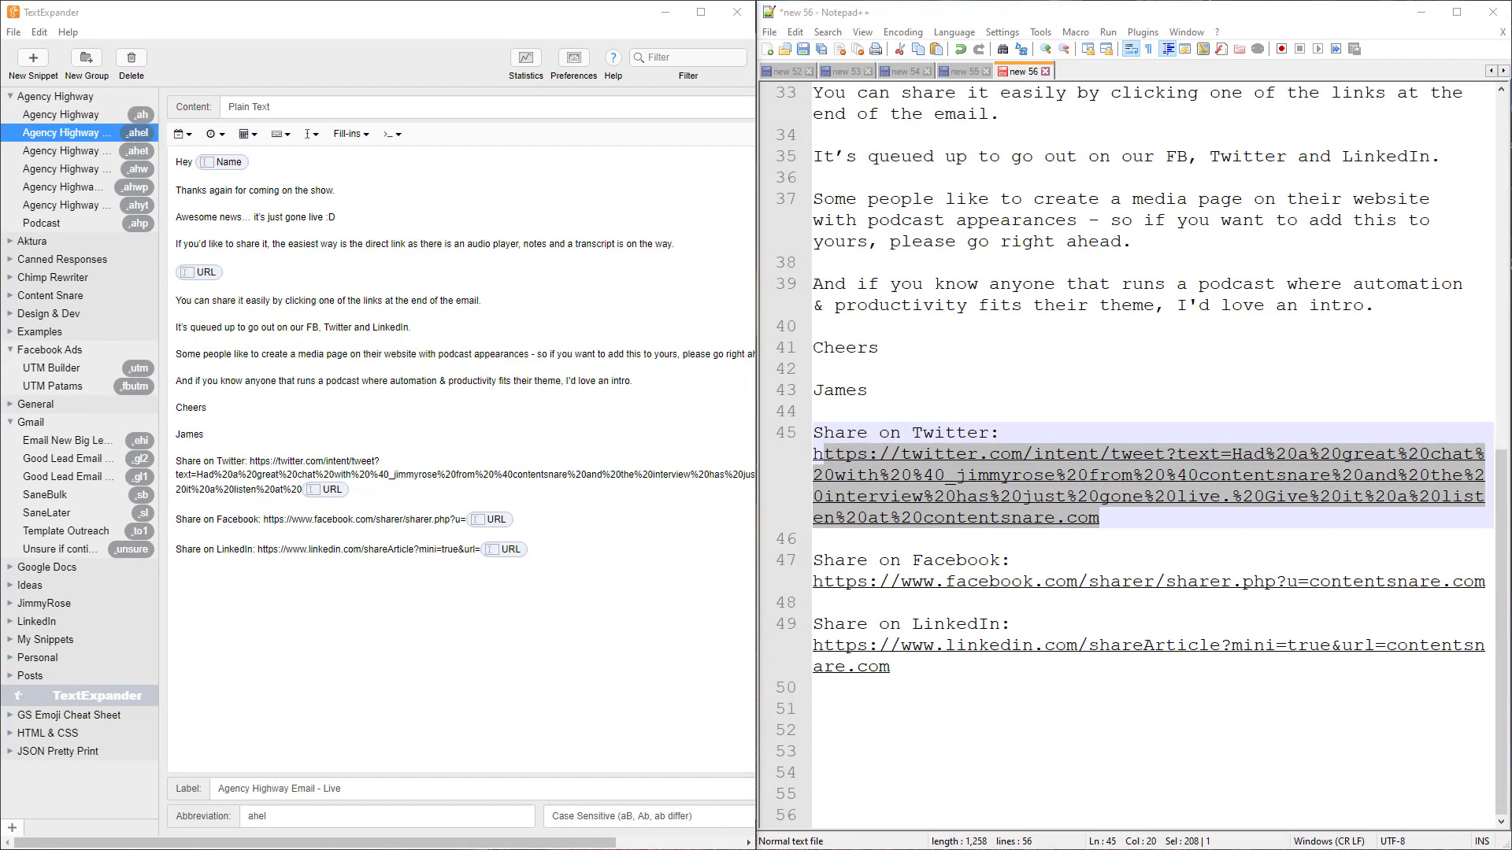
click(1113, 331)
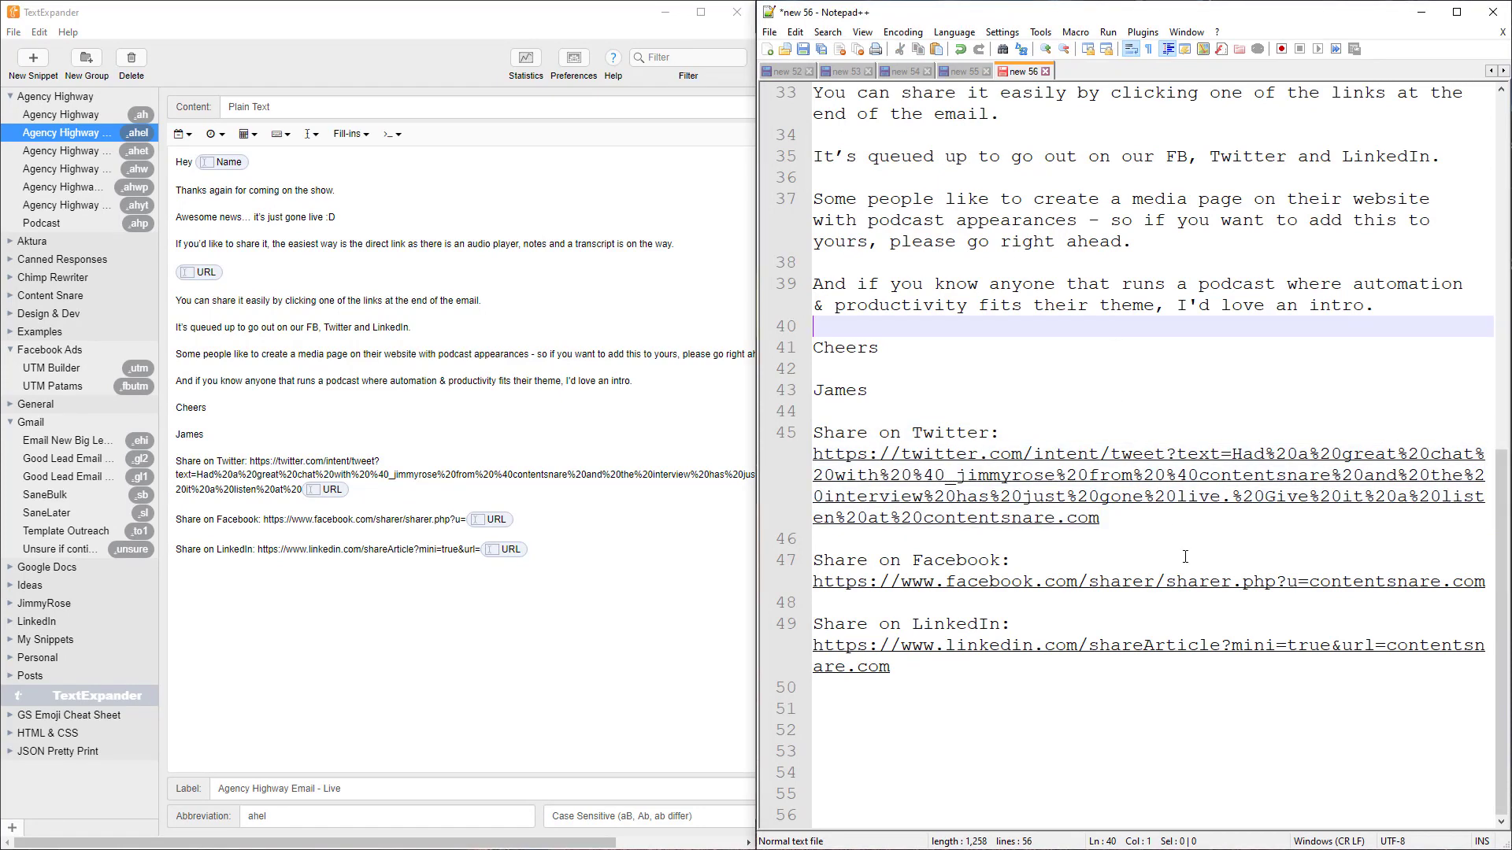
scroll(1182, 328, up, 2)
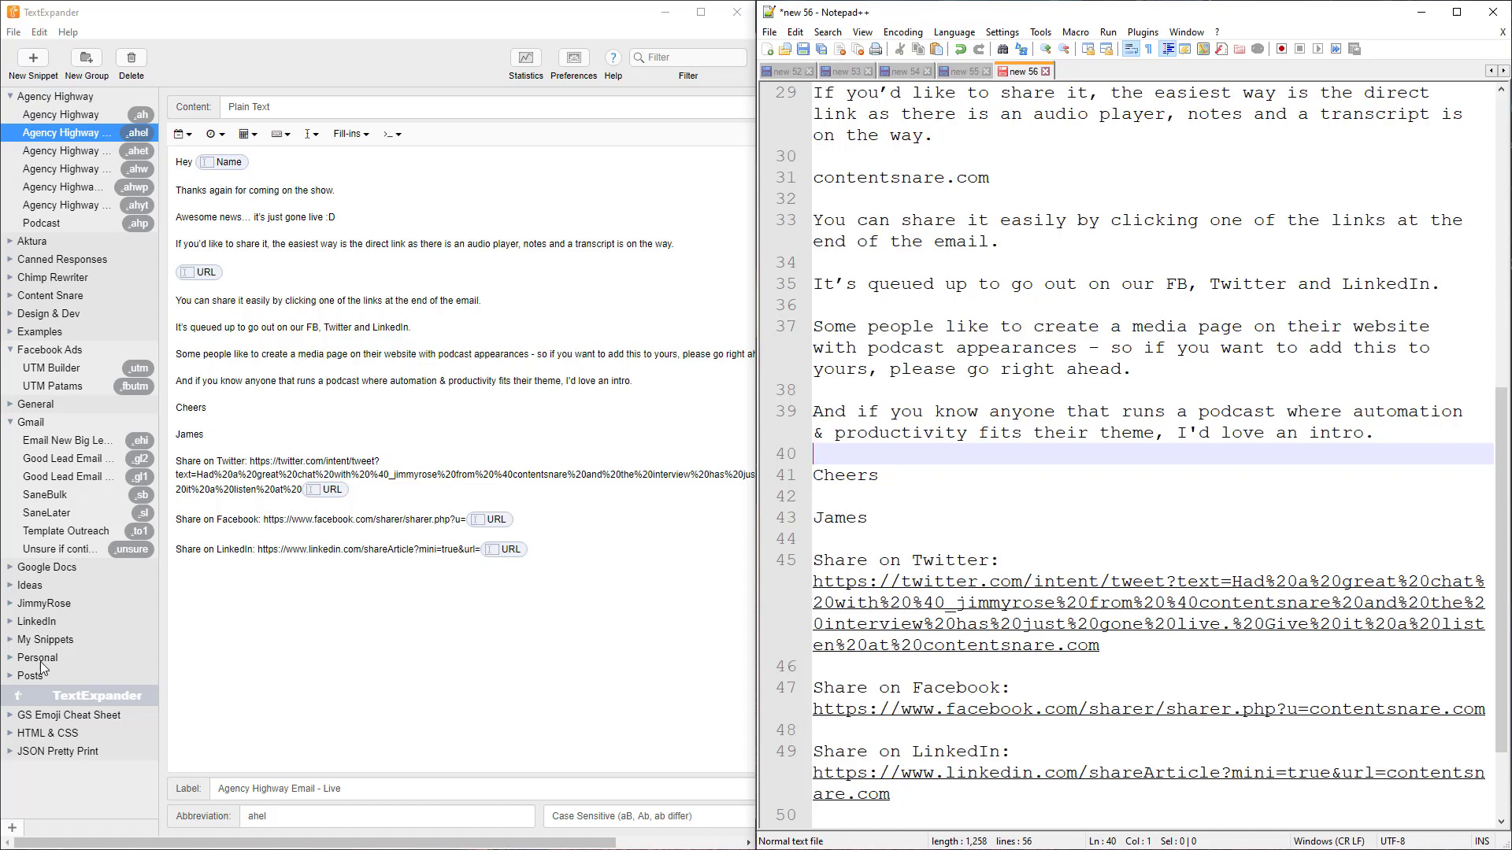
Expand the Ideas group and view the Receipt Autocorrect snippet mapping 'reciept' to 'receipt'
click(35, 585)
click(34, 587)
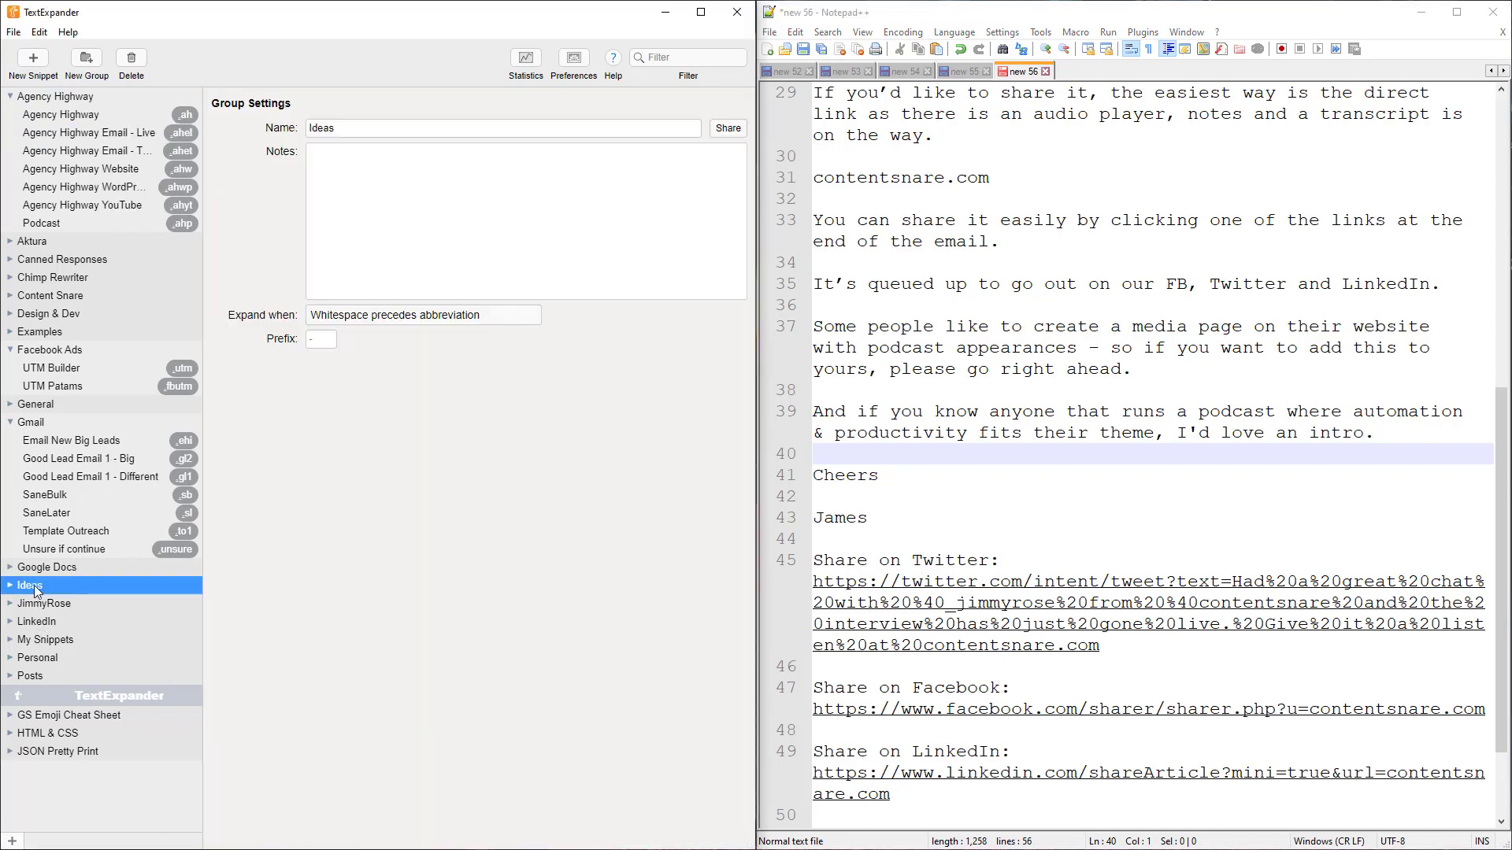
click(17, 587)
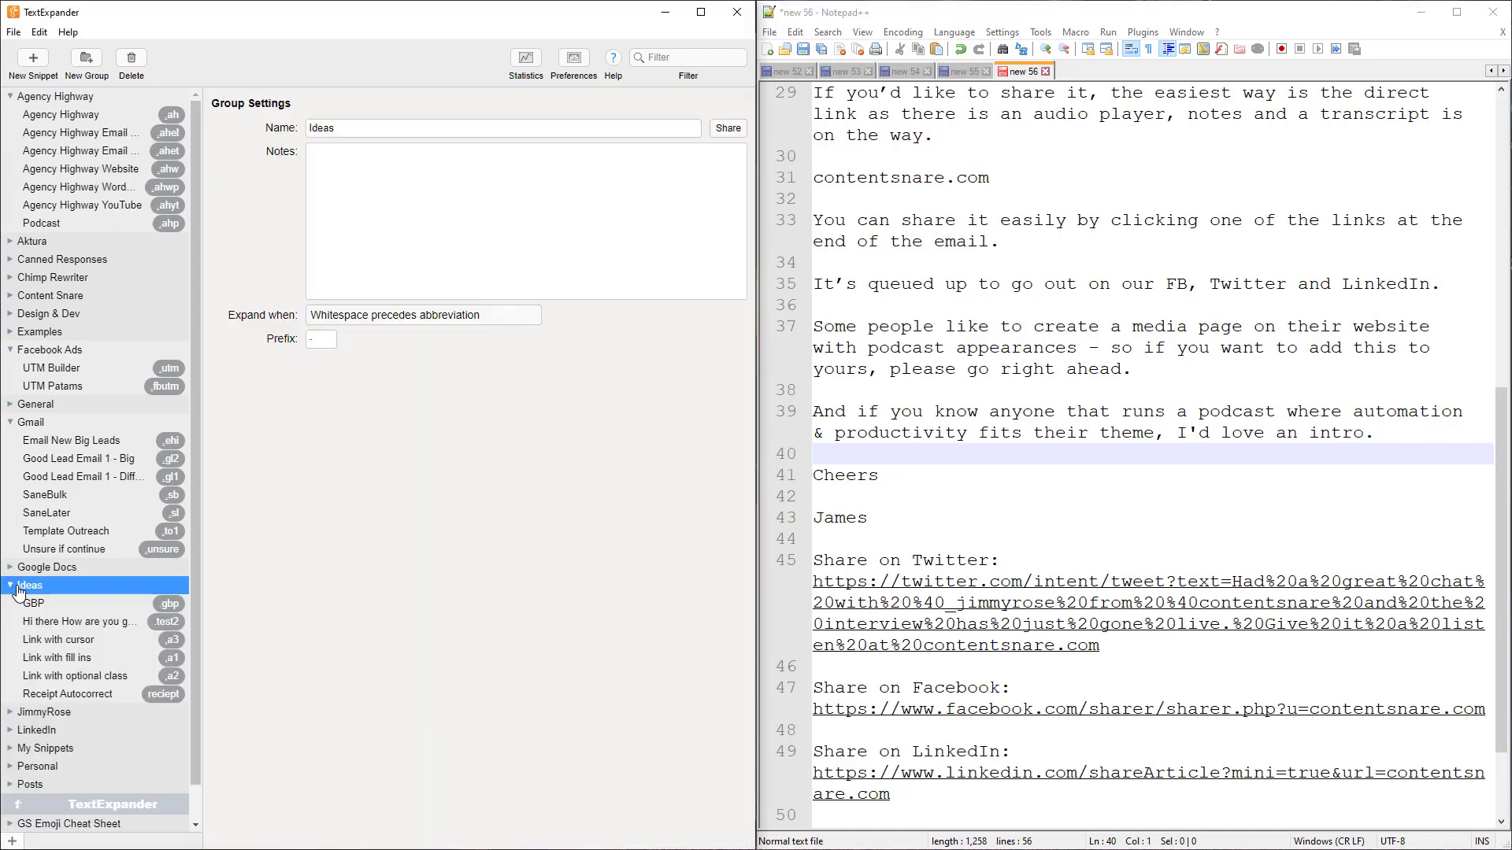
click(61, 695)
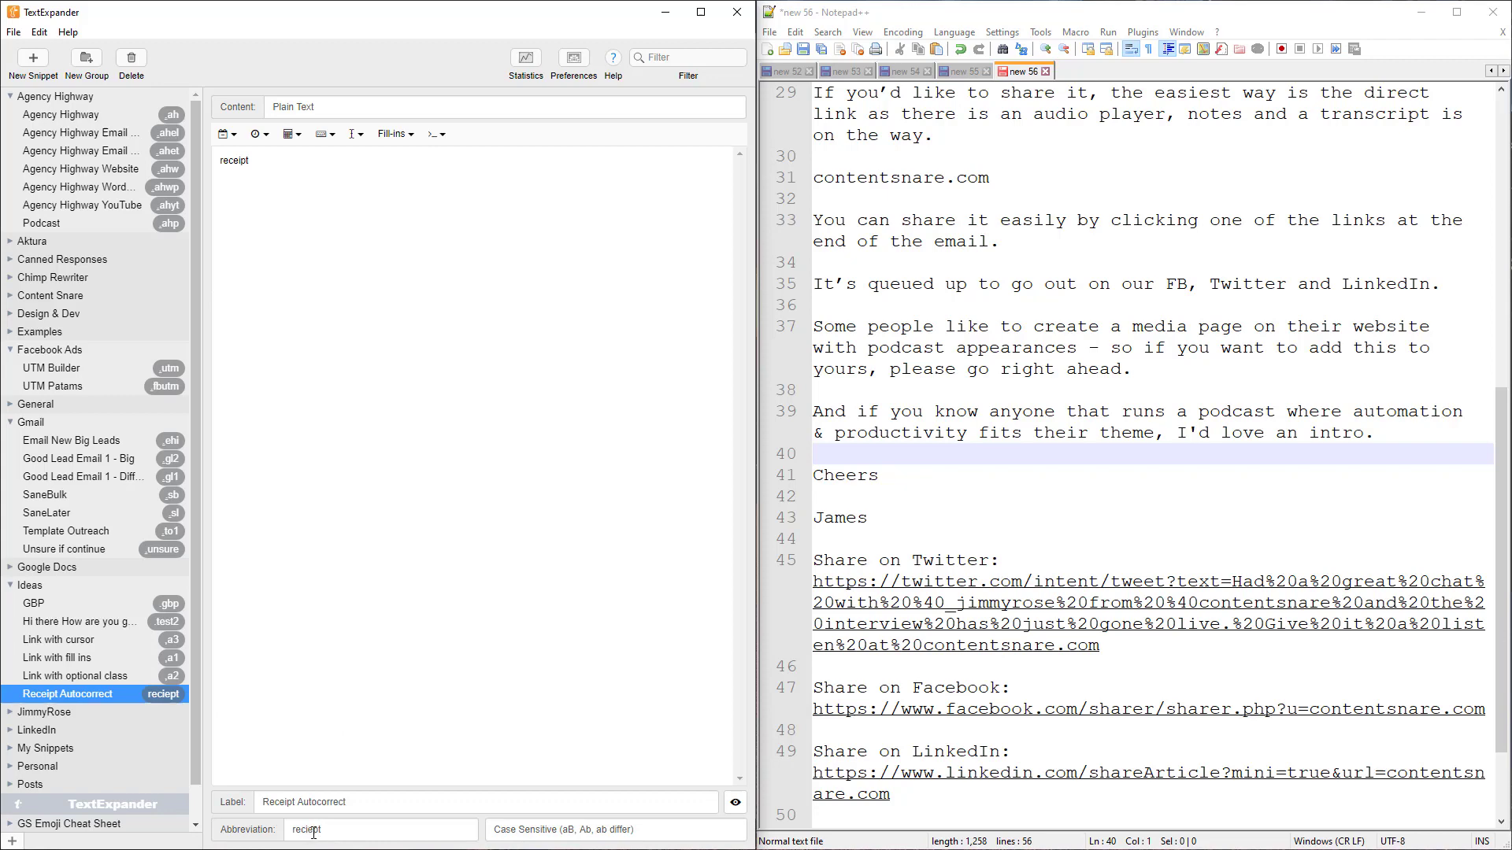
double_click(234, 174)
click(264, 162)
Expand .gbp into a £ sign on line 9 of the Notepad++ document, then add new lines
click(1033, 317)
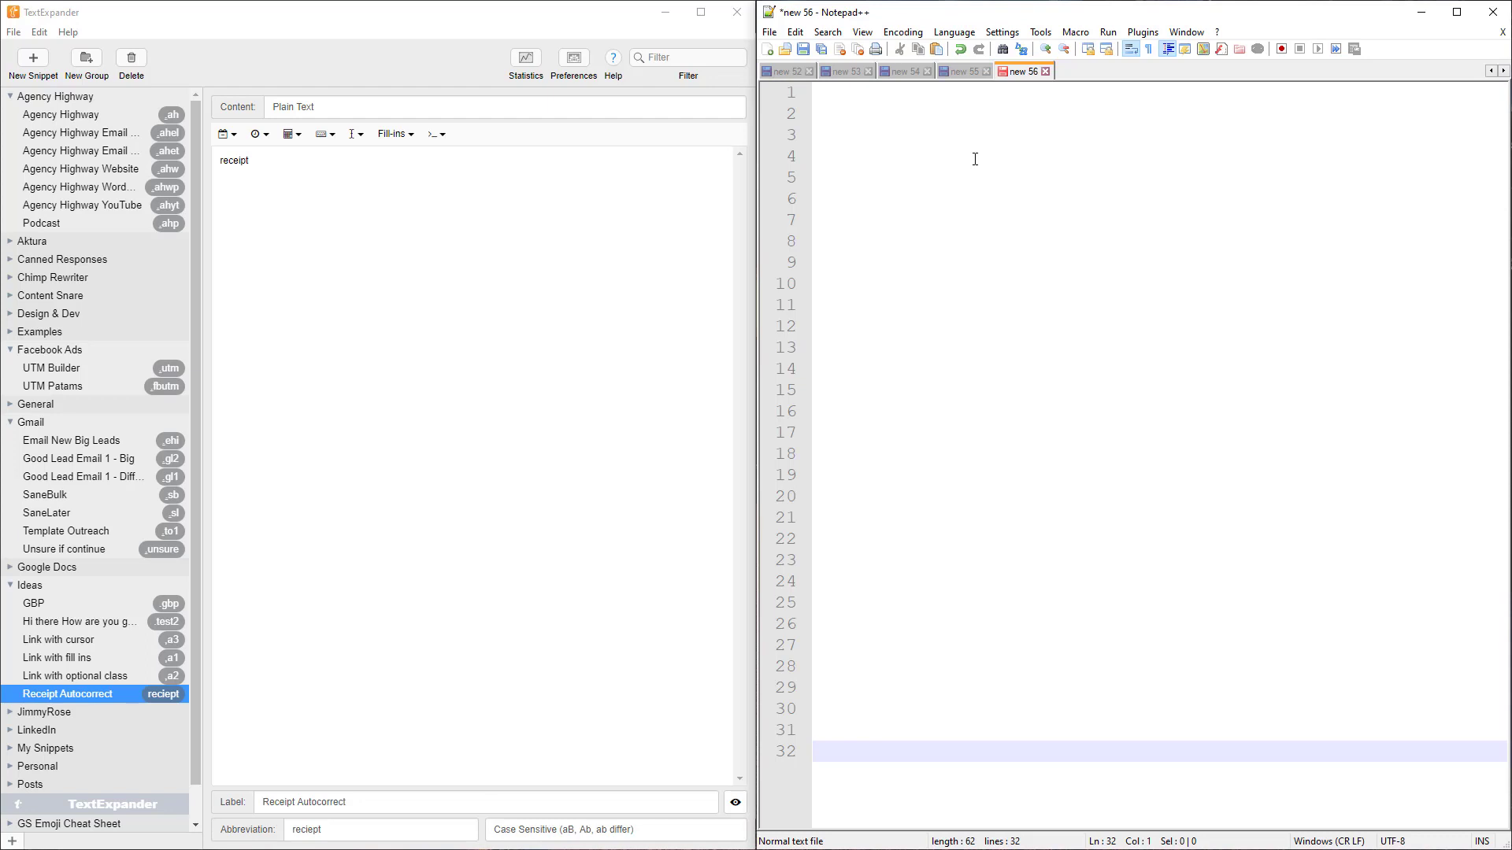
click(874, 266)
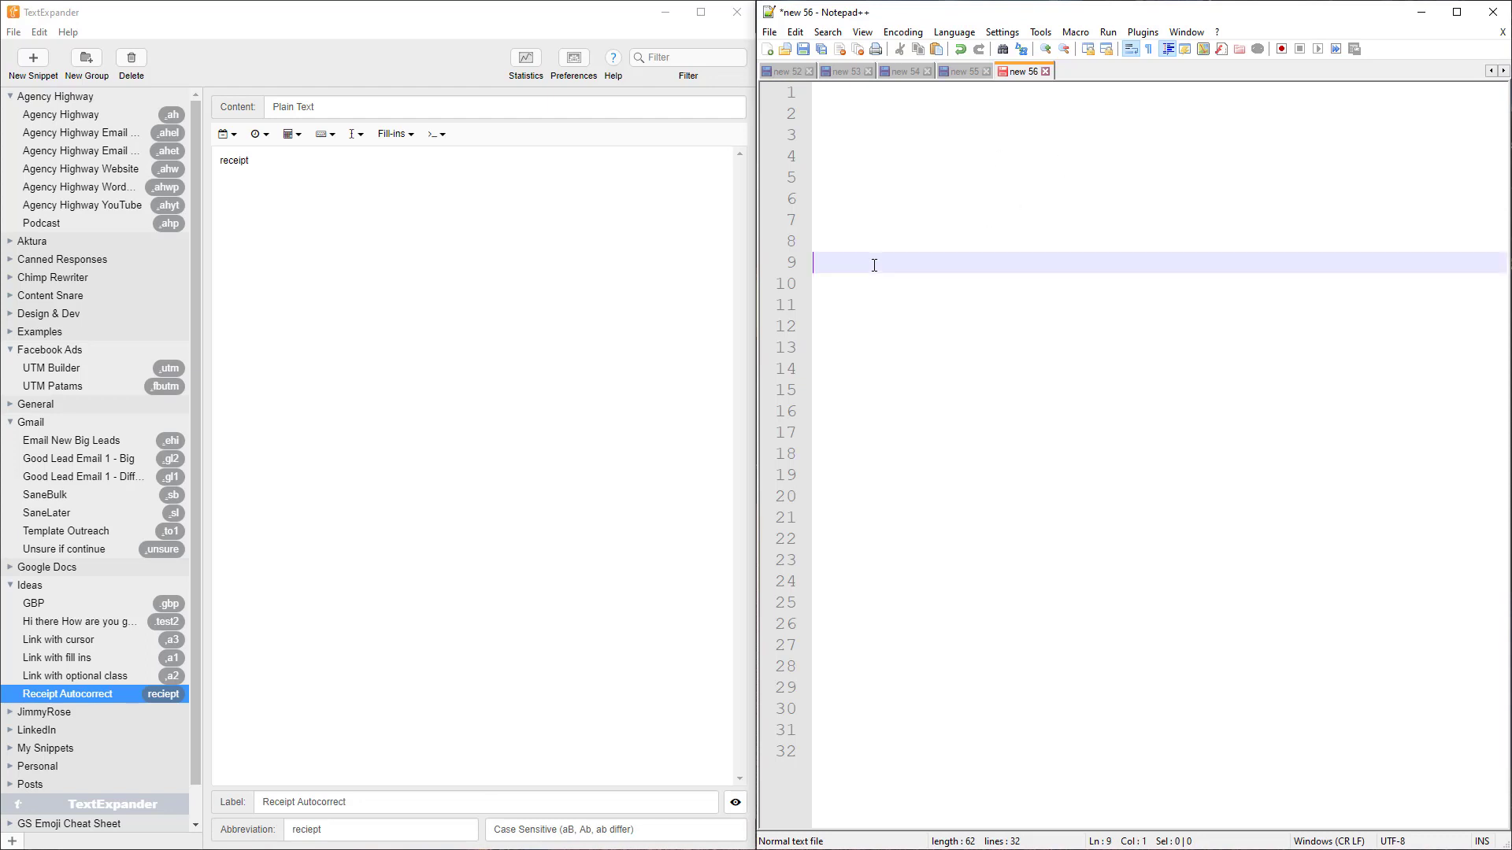
text(.gbp)
key(Return)
key(Return)
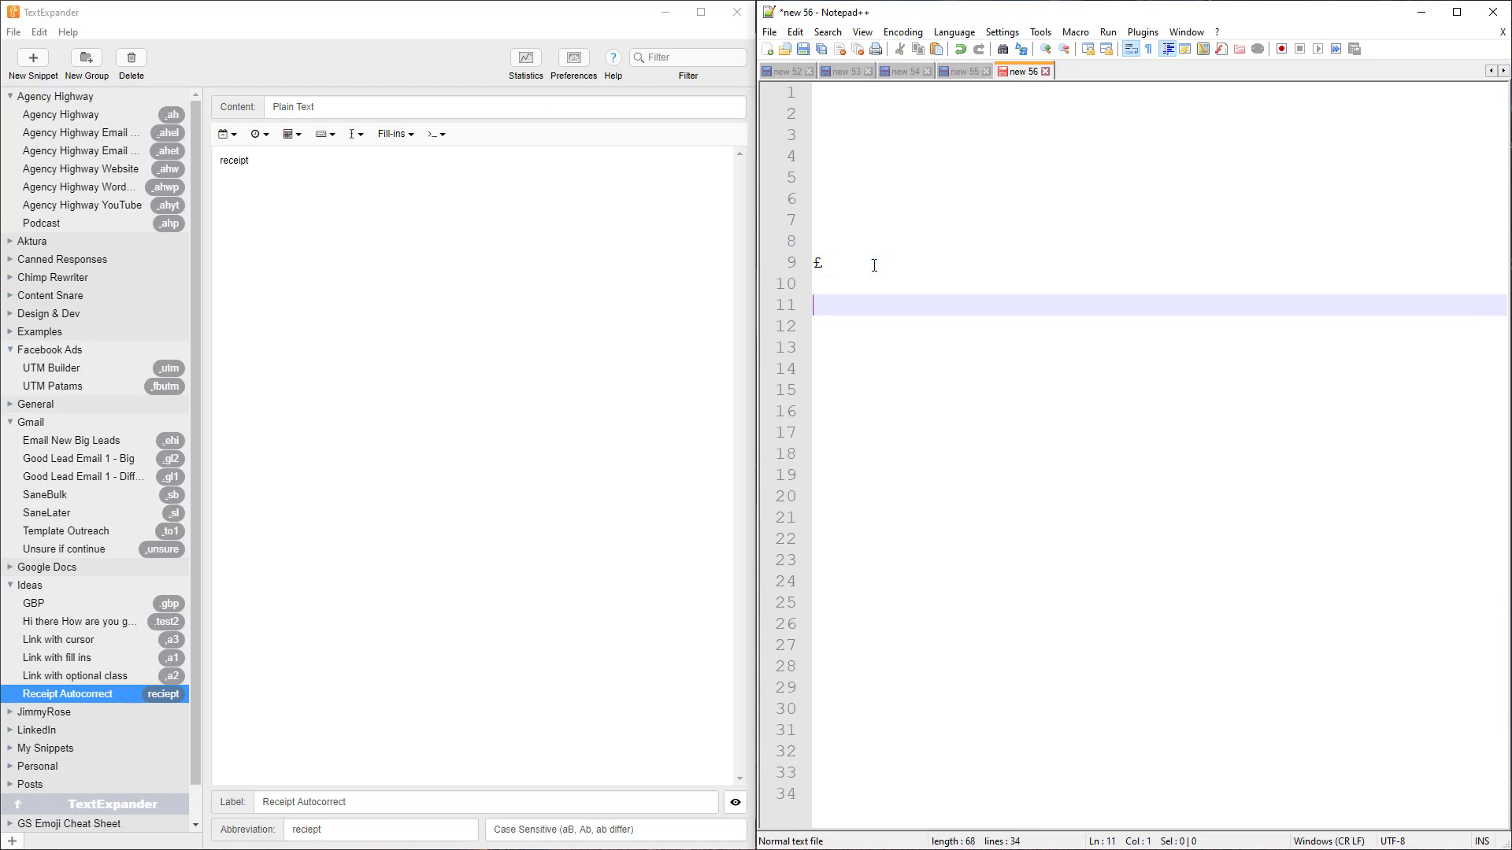
scroll(41, 306, down, 1)
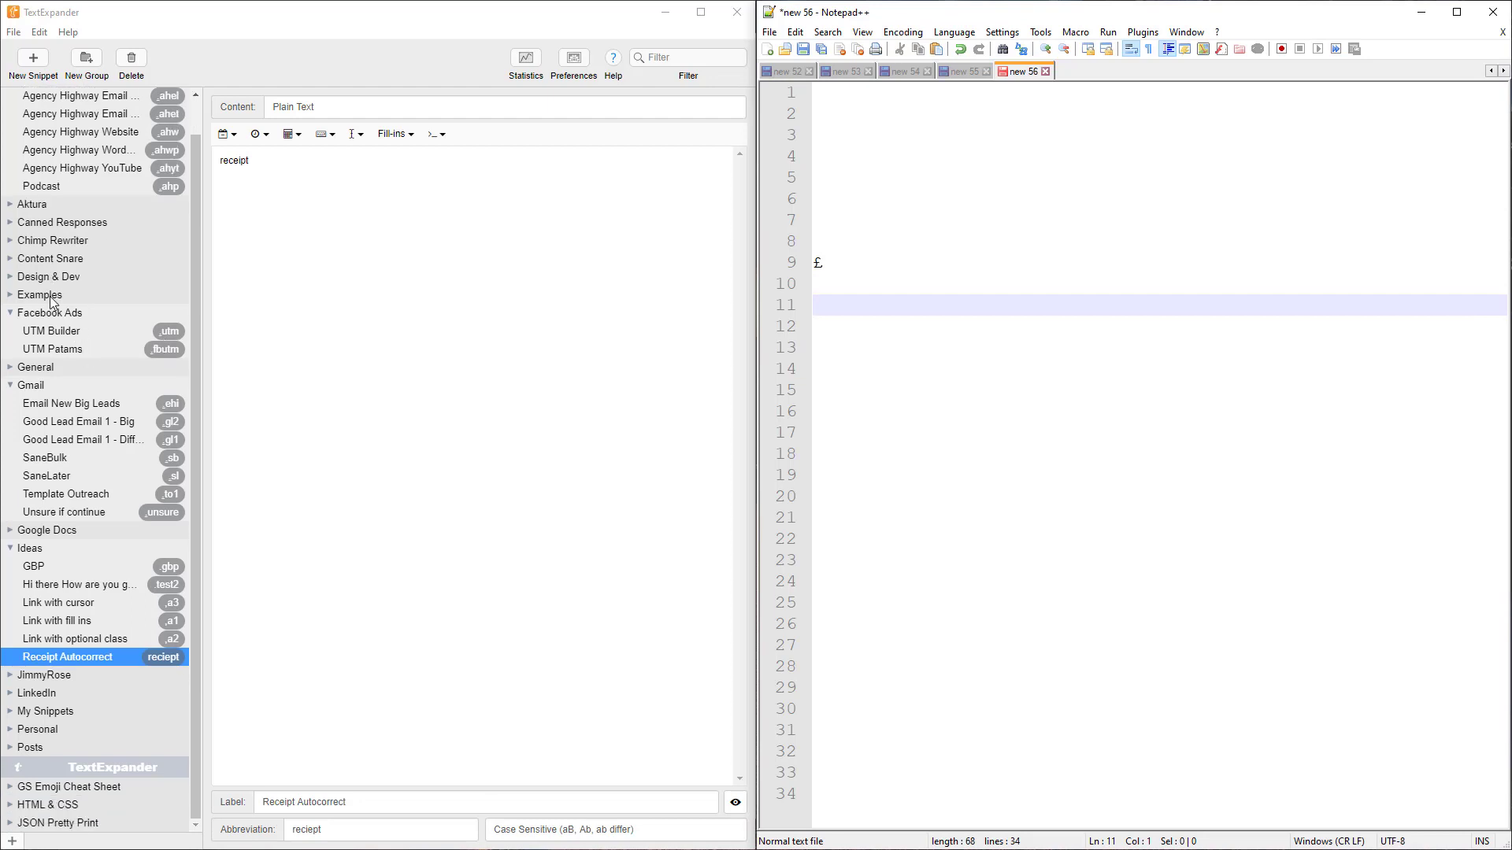
Expand the GS Emoji Cheat Sheet group to list :copyright:, :sunny:, :zap:, then place the cursor on editor line 13
click(67, 823)
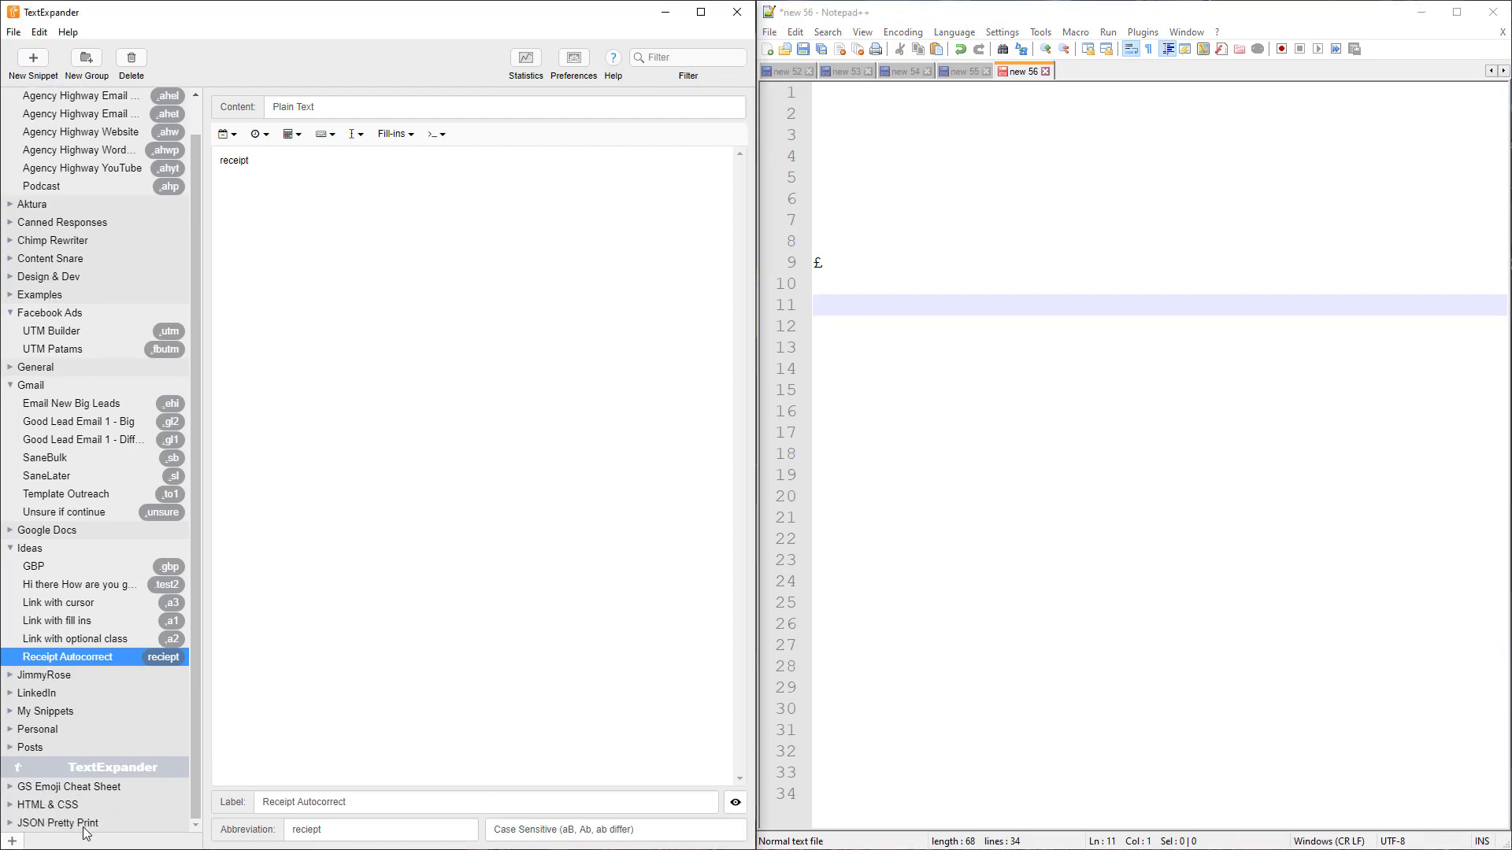
click(16, 842)
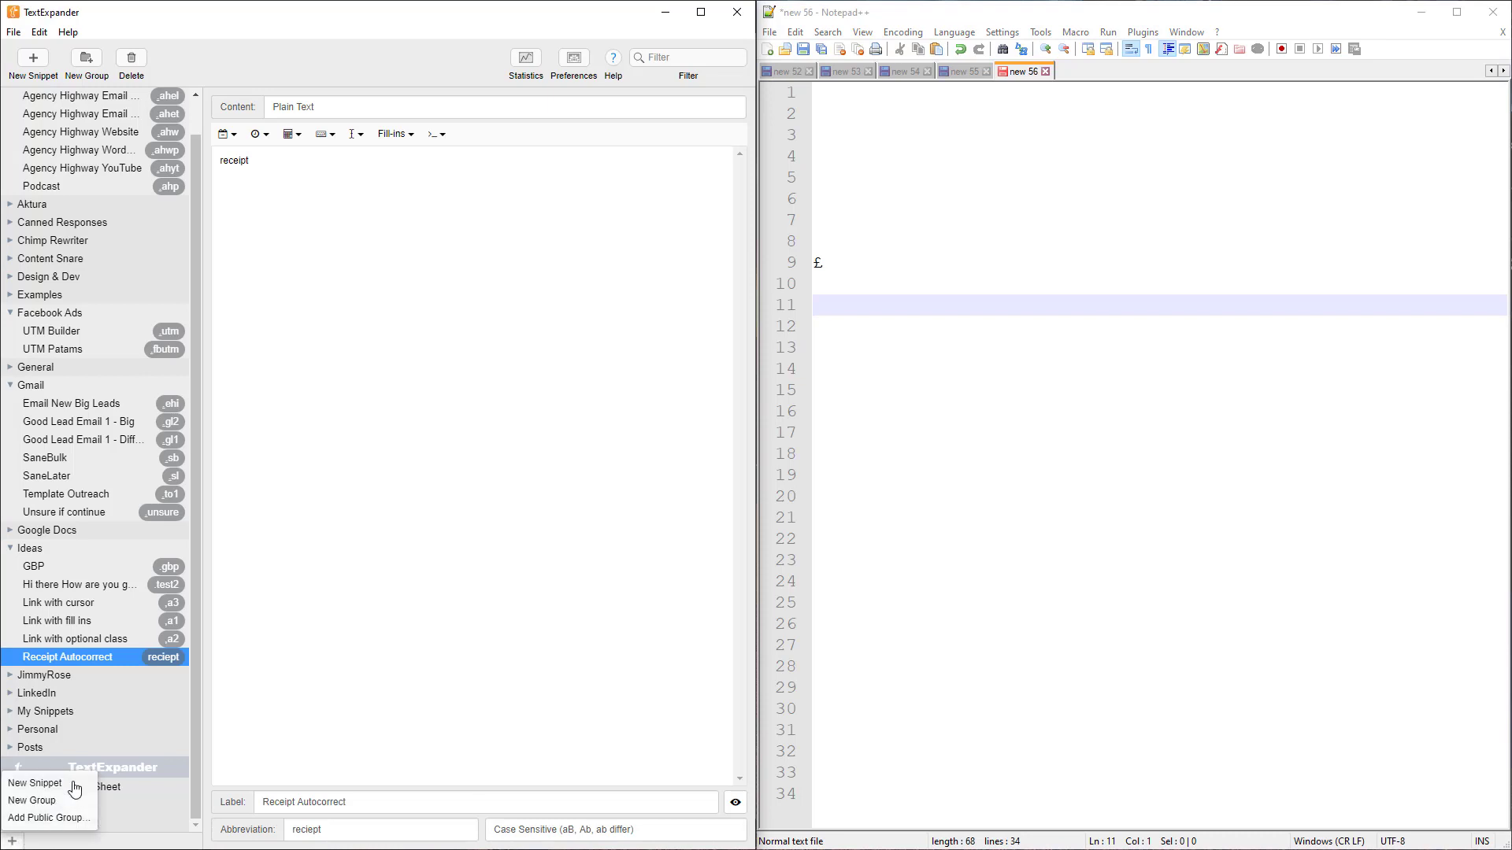
click(72, 819)
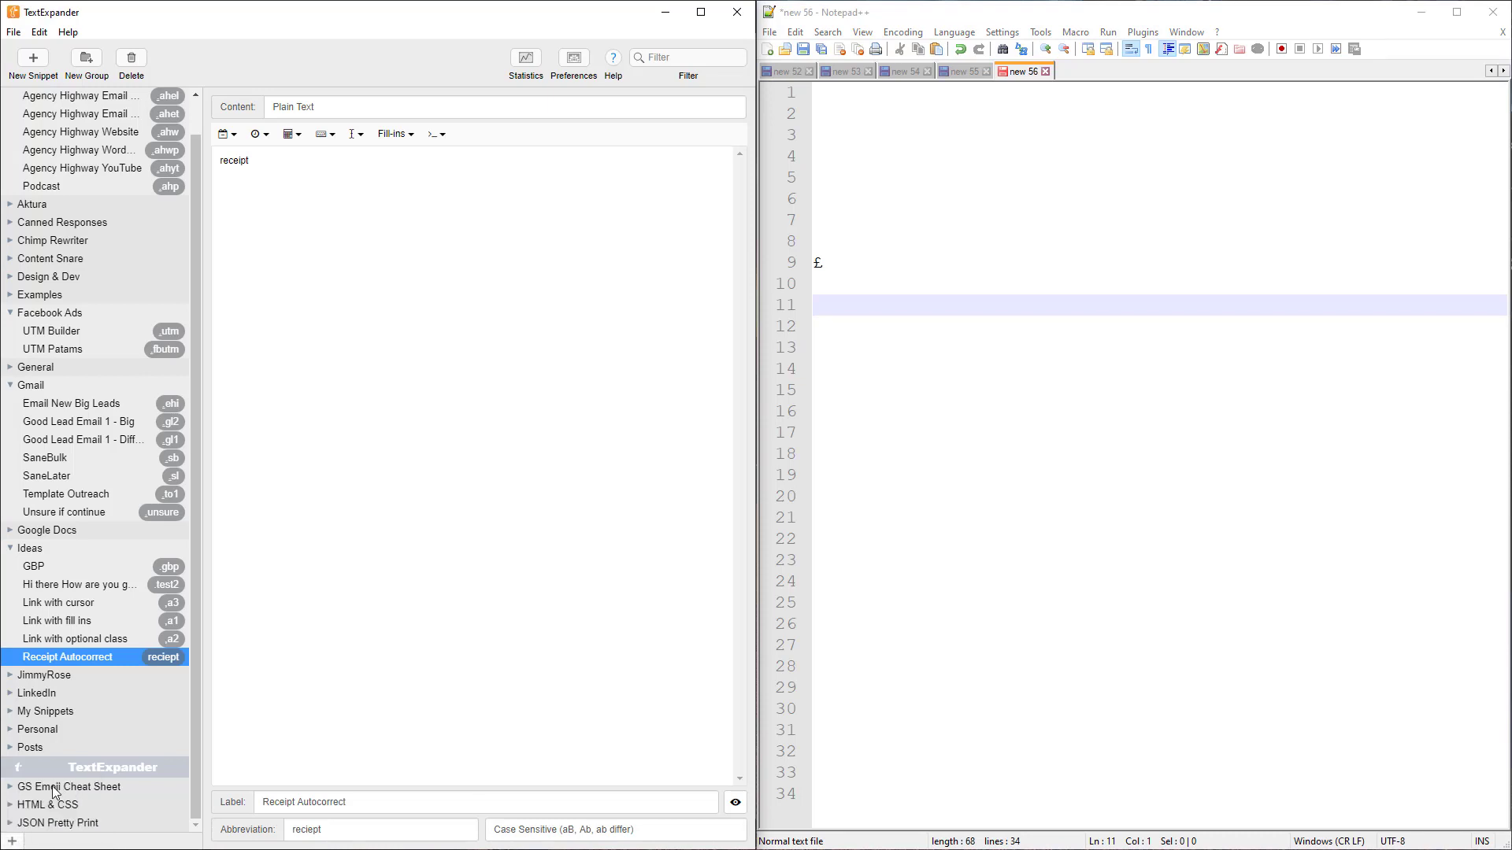
click(76, 788)
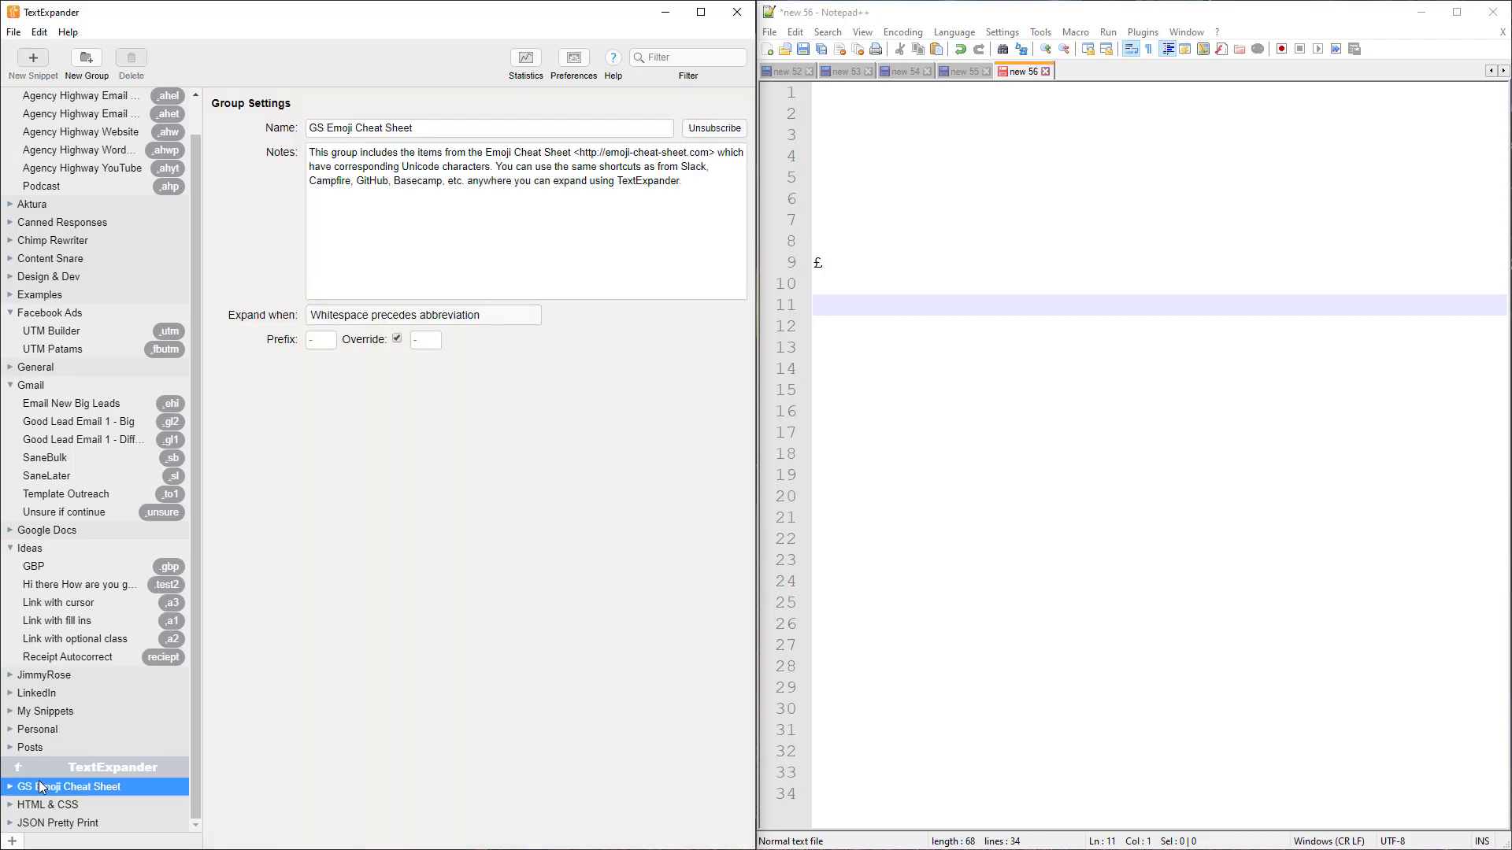
click(11, 787)
scroll(64, 507, down, 15)
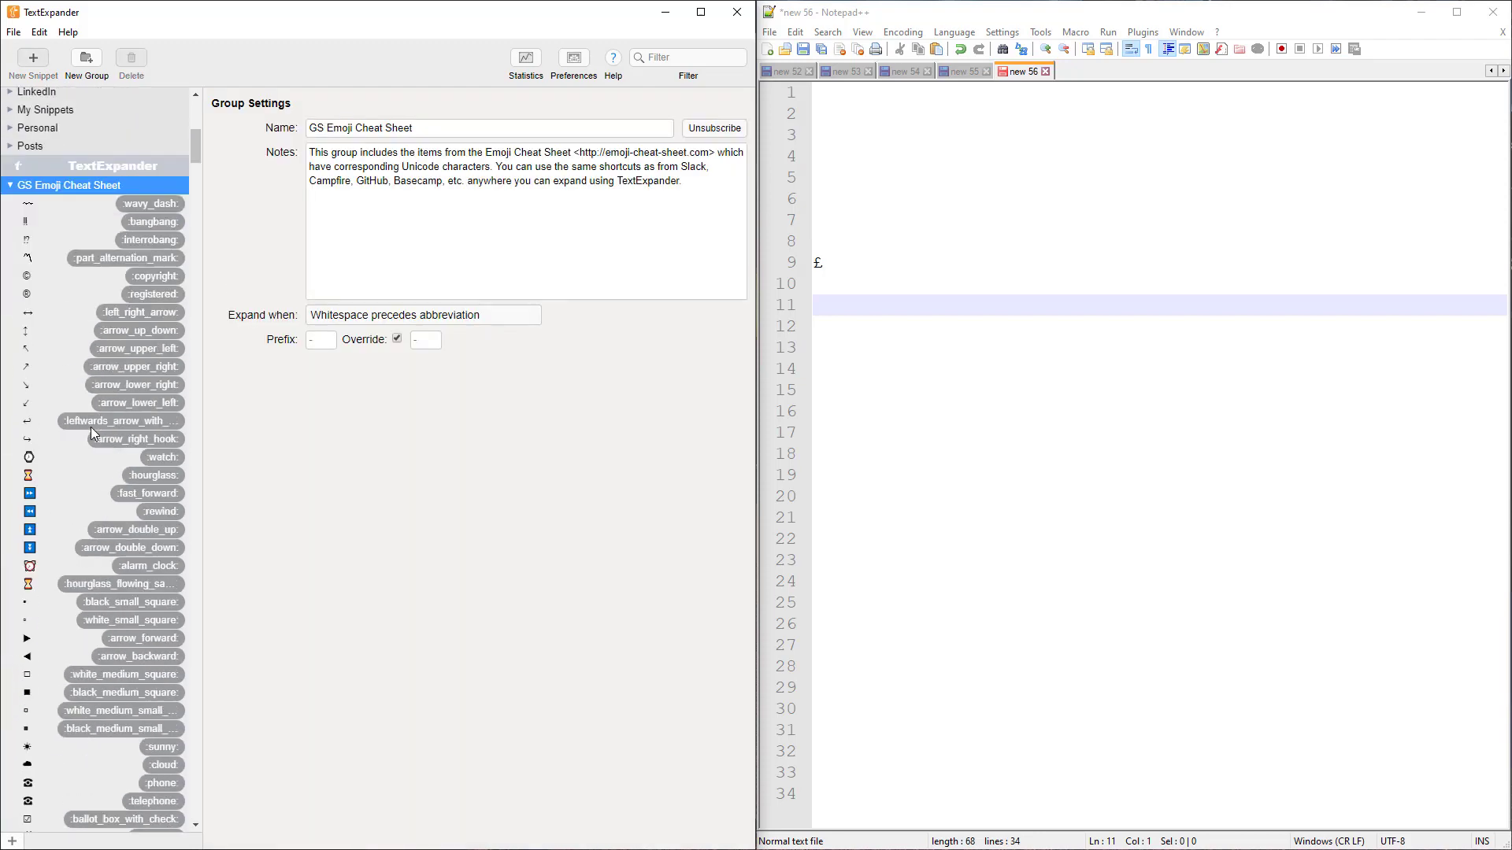
scroll(33, 312, down, 3)
click(921, 343)
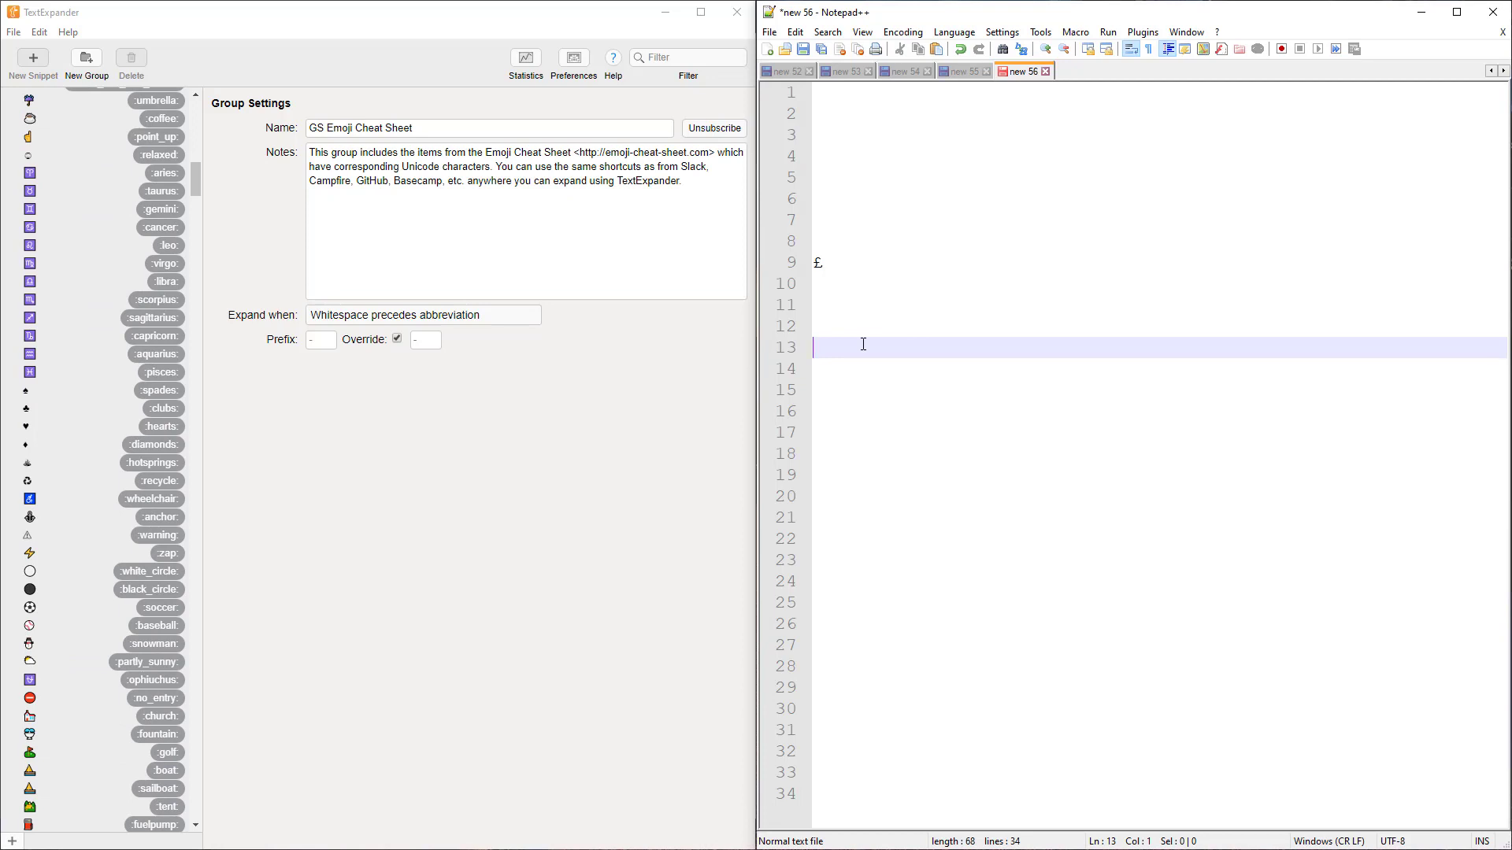
Search snippets for 'clock' and insert the :alarm_clock: emoji on line 13
key(ctrl+shift+space)
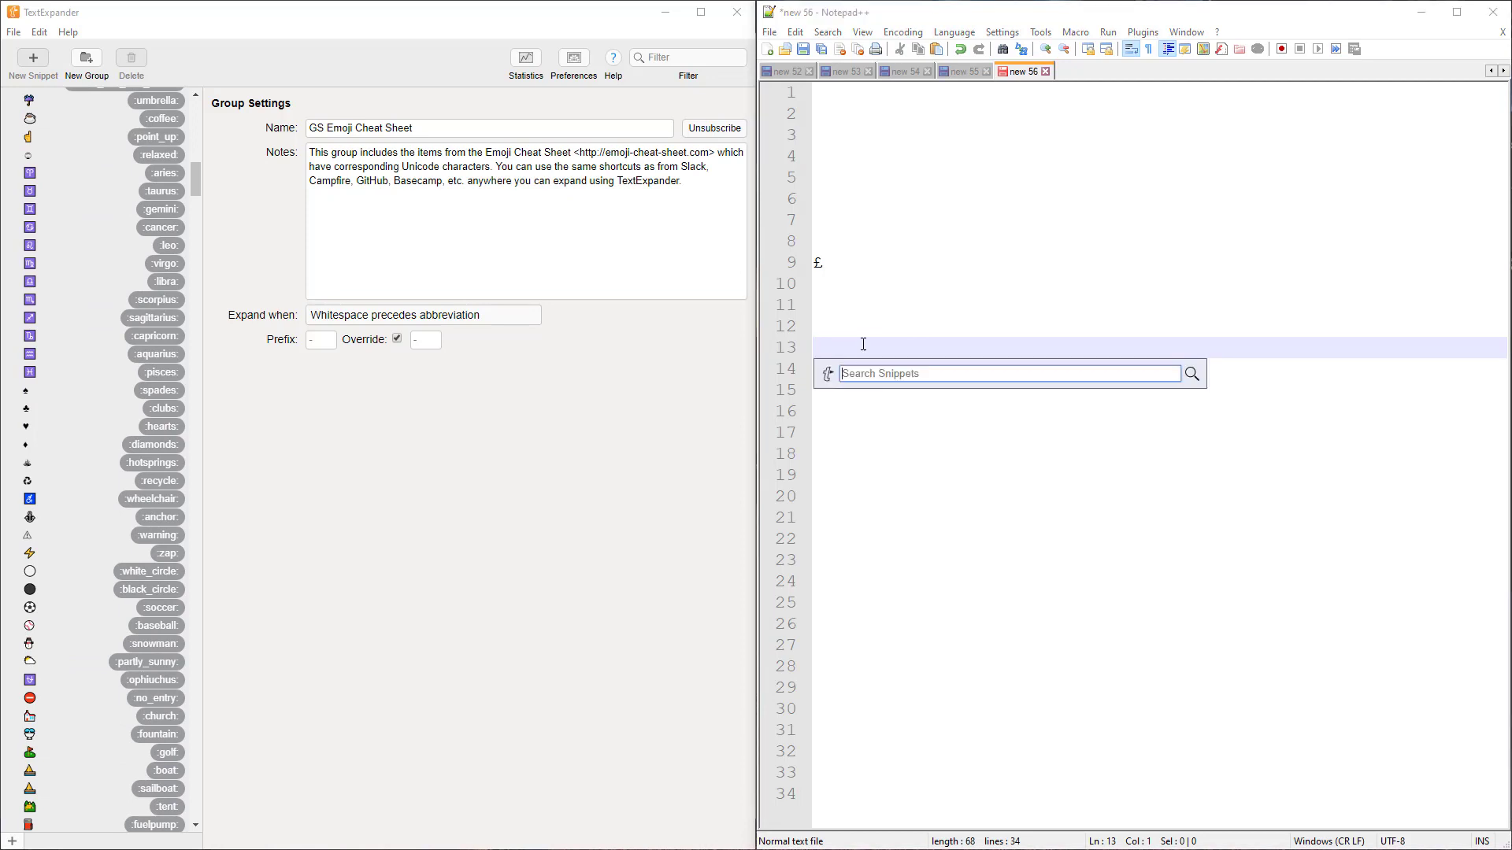
text(clock)
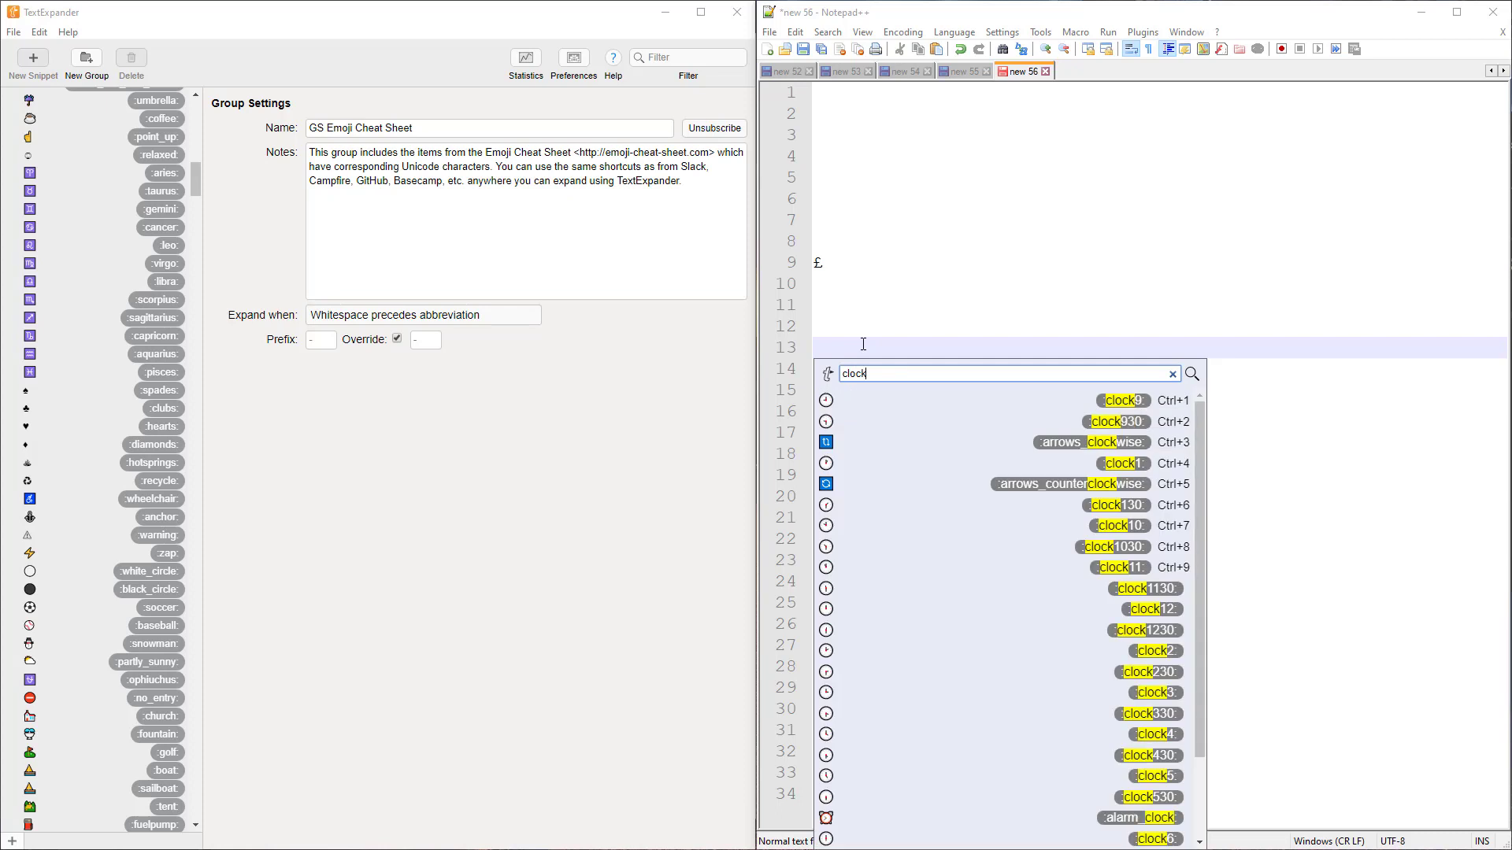
key(Down)
key(Down)
key(Down)
key(Down)
key(Down)
key(Down)
key(Down)
key(Down)
key(Down)
key(Down)
key(Down)
key(Down)
key(Down)
key(Down)
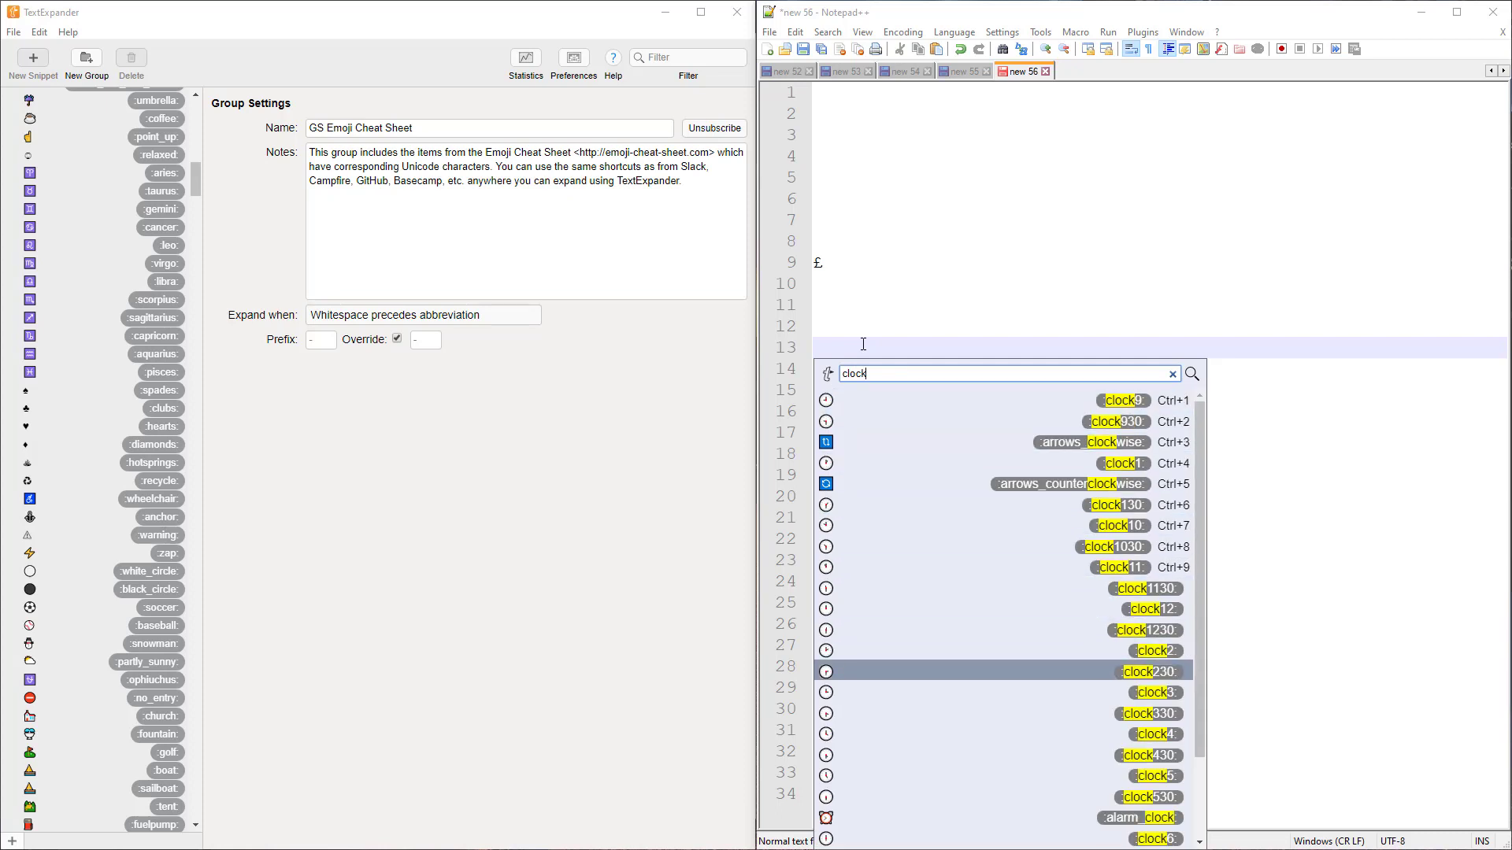
key(Down)
key(Down)
key(Down)
key(Down)
key(Down)
key(Return)
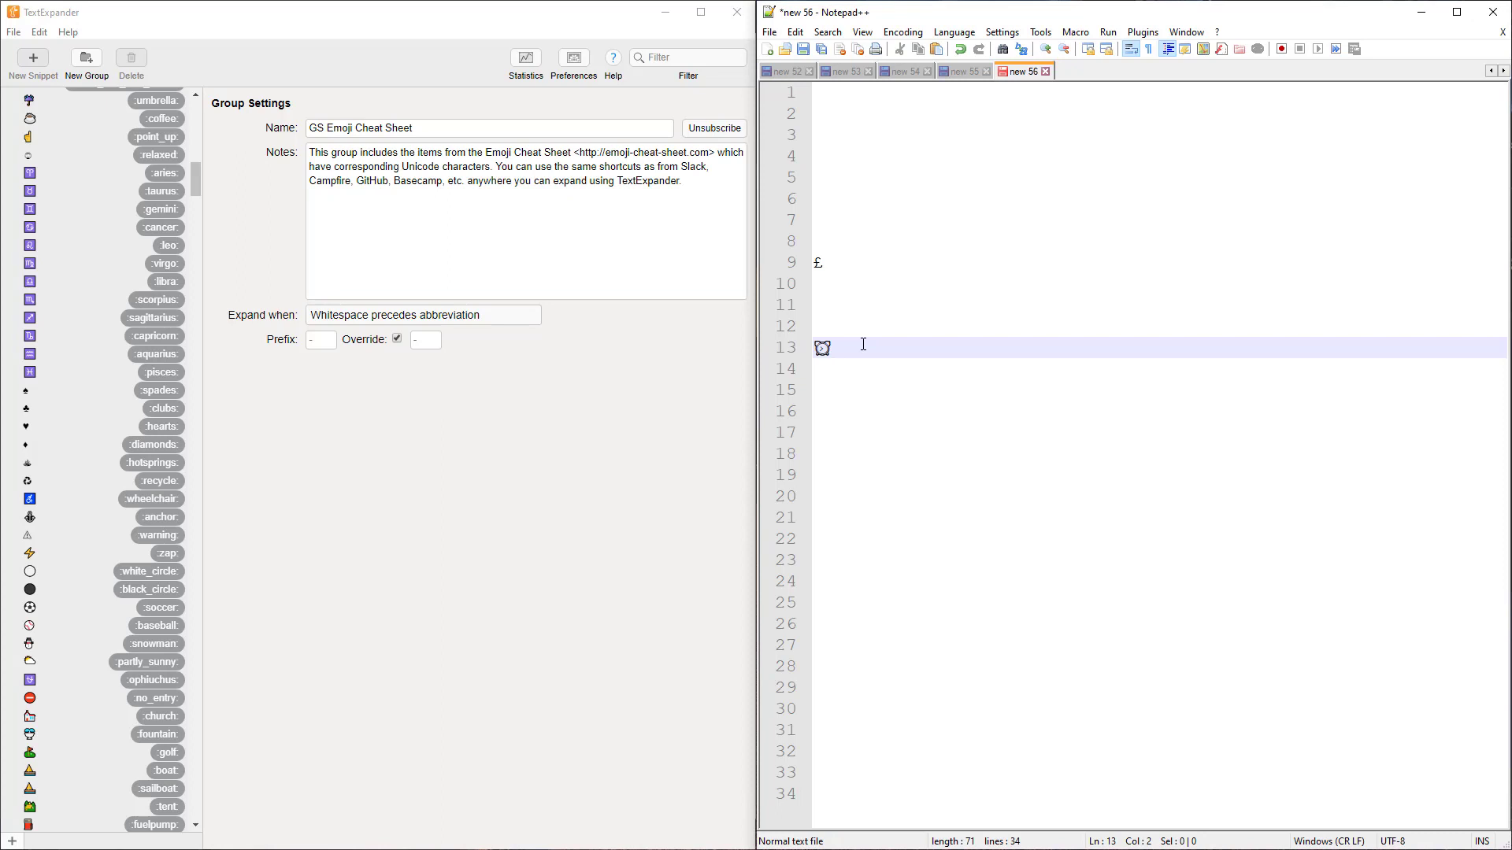
Expand .shrug into ¯\_(ツ)_/¯ on line 15
key(Return)
key(Return)
text(.s)
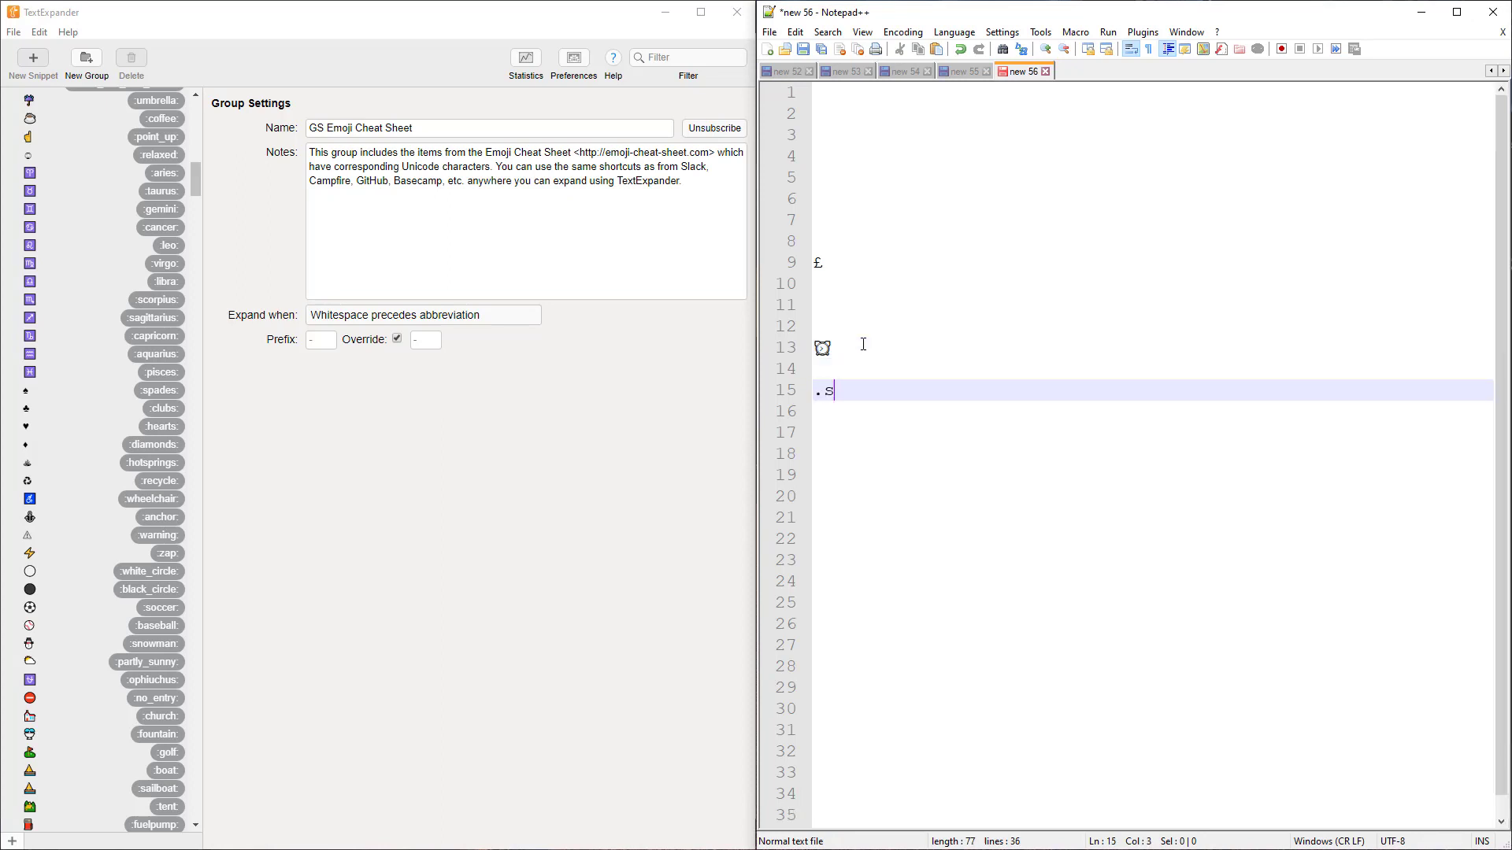
text(hrug)
key(space)
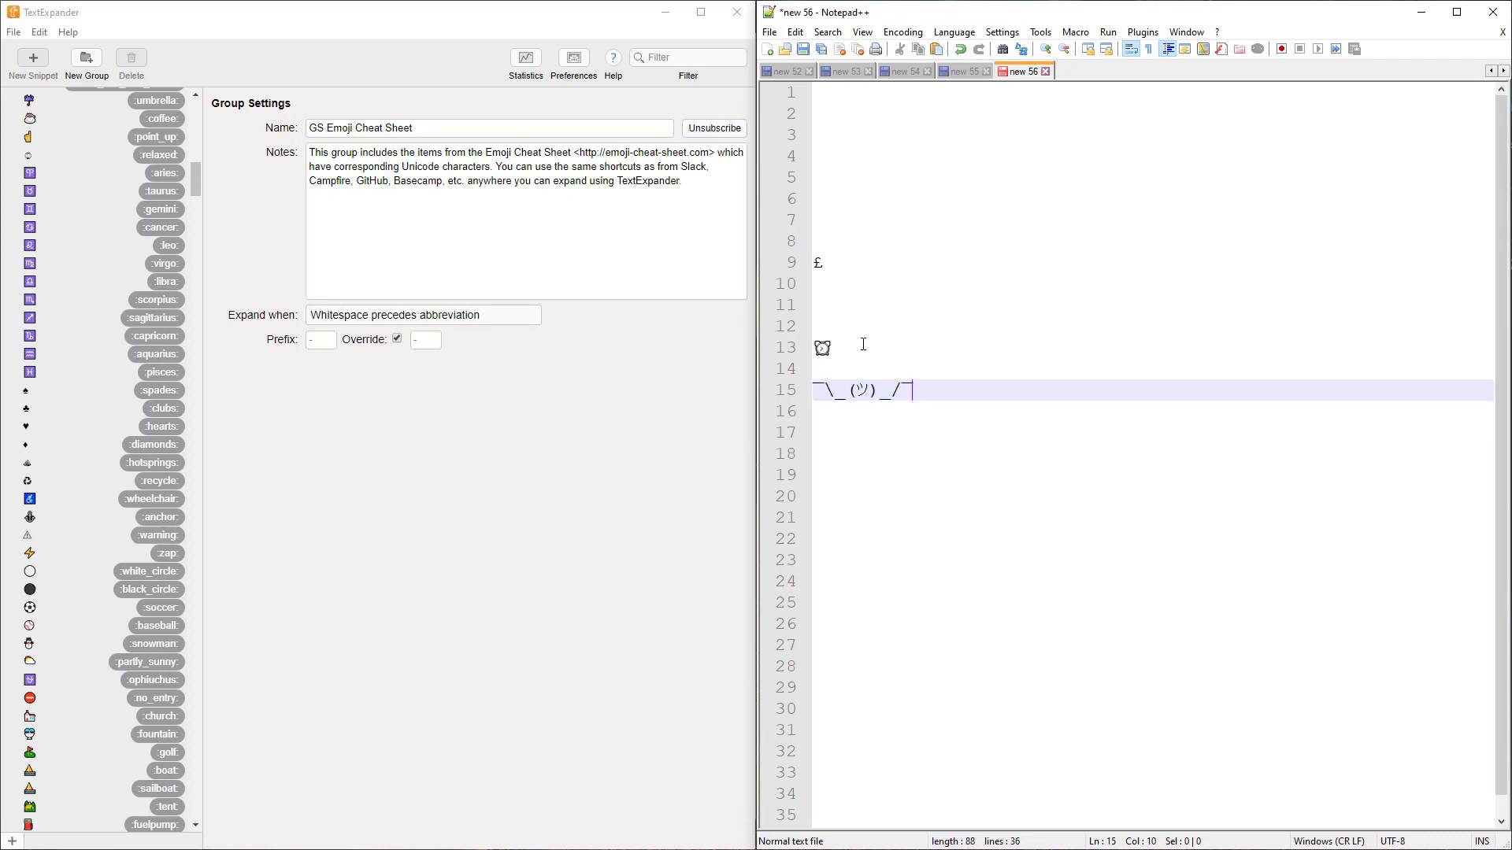